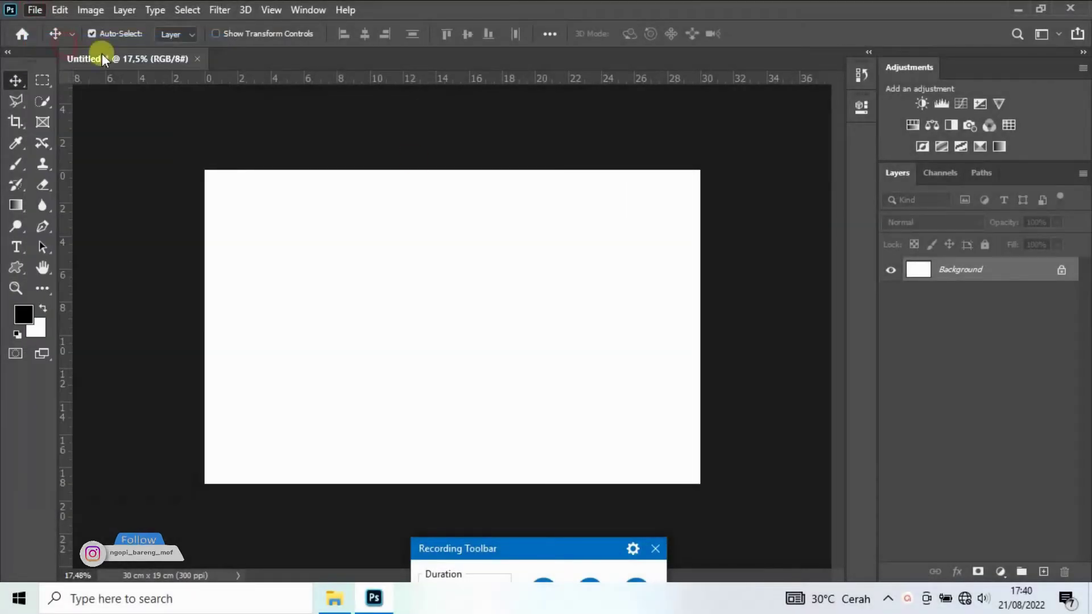
Step: Bring the rocky beach gorge photo into Untitled-1 as its own layer and close its tab
key(ctrl+o)
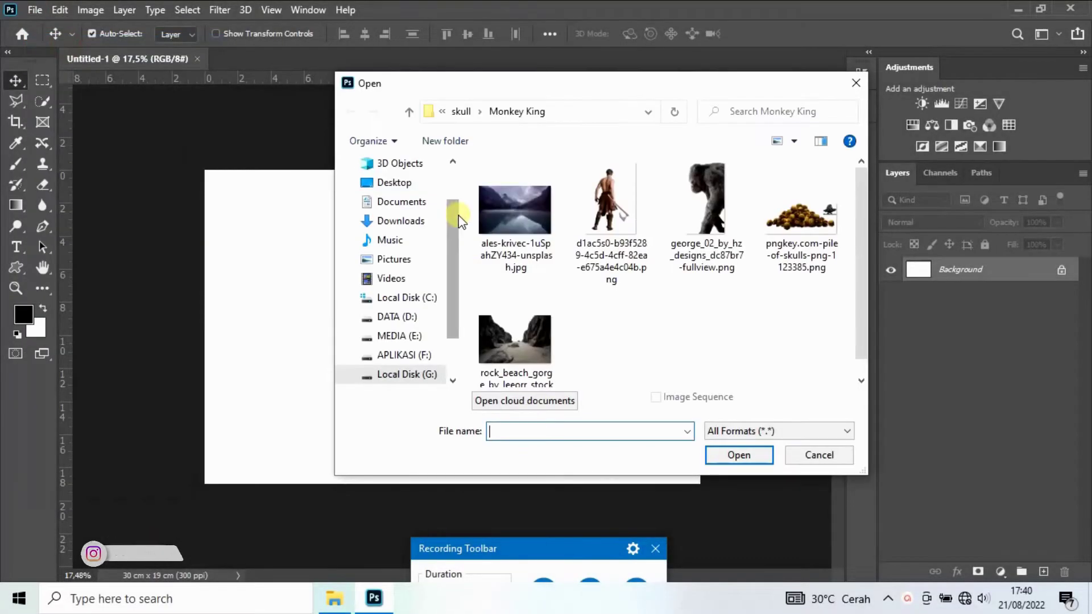
click(500, 344)
click(739, 453)
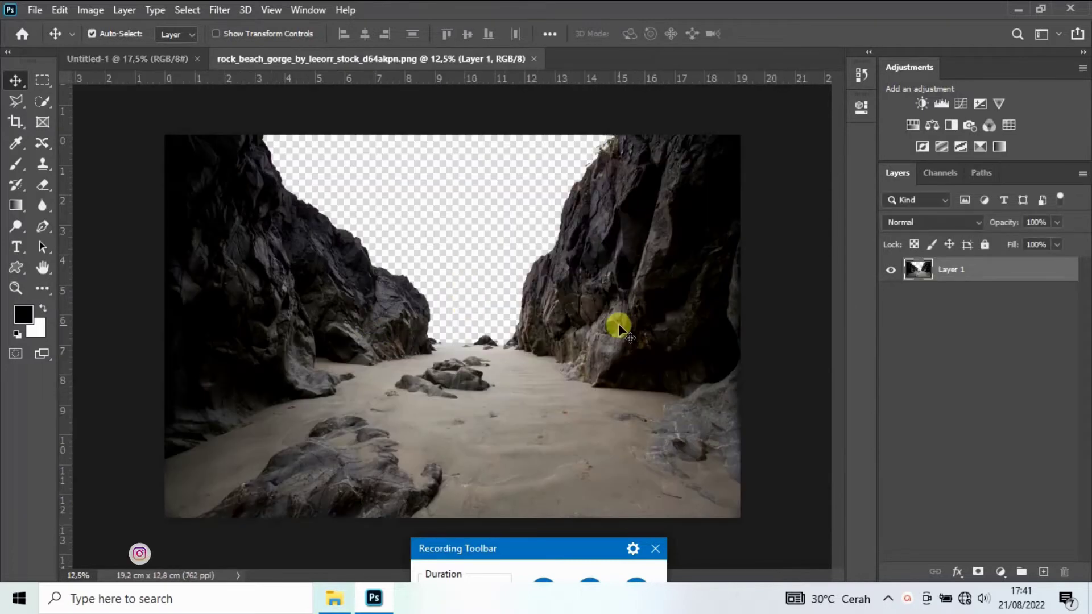
mouse_move(619, 323)
mouse_down()
mouse_move(177, 59)
mouse_move(451, 360)
mouse_up()
drag(618, 313, 633, 317)
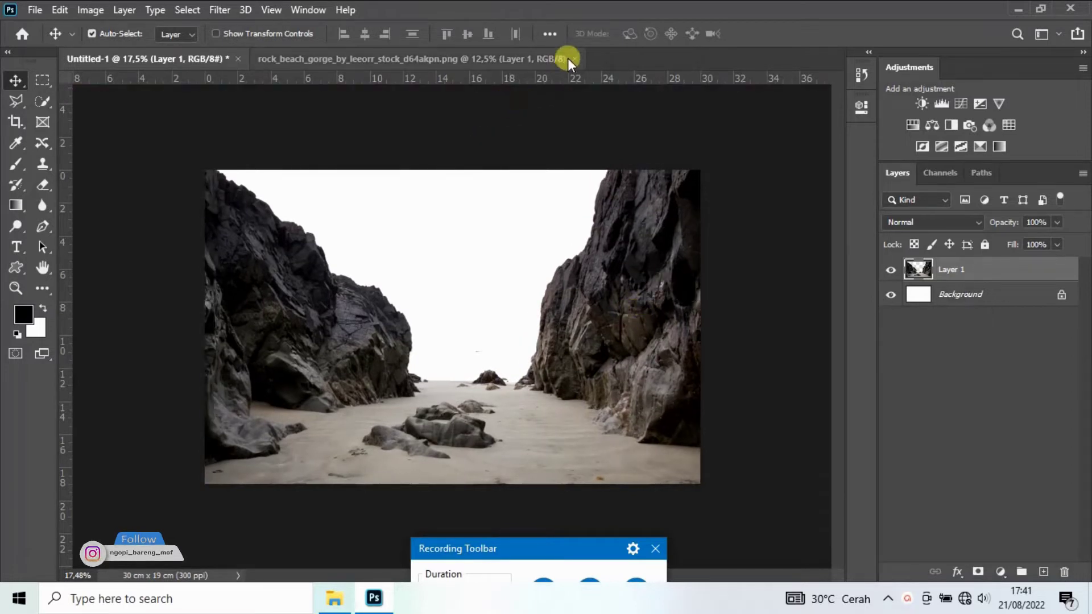
click(572, 59)
Step: Open the ales-krivec misty lake photo as a separate document
click(32, 9)
click(57, 46)
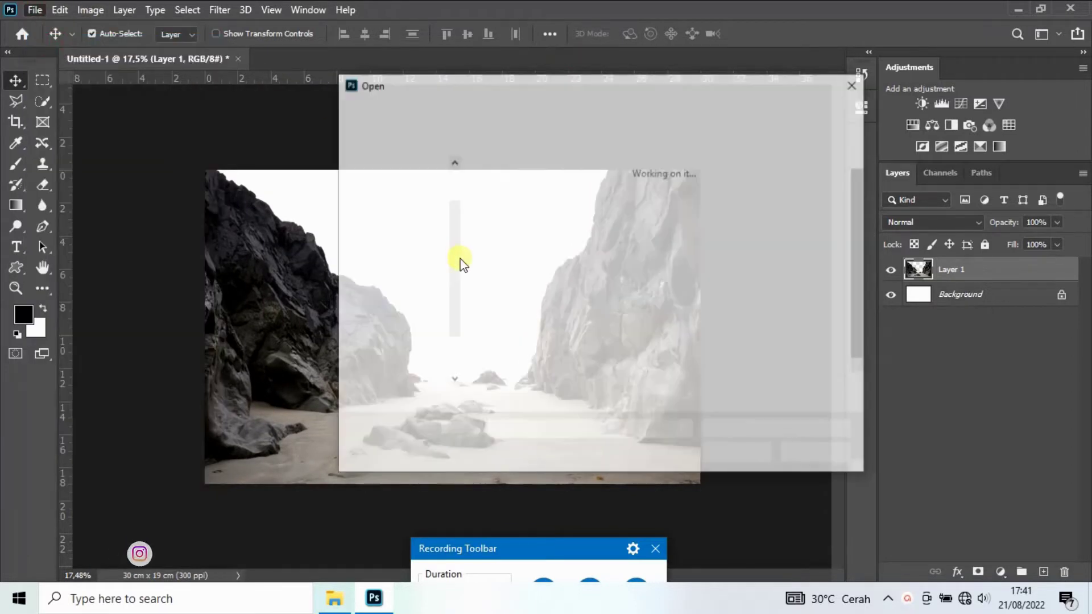
click(519, 206)
click(752, 462)
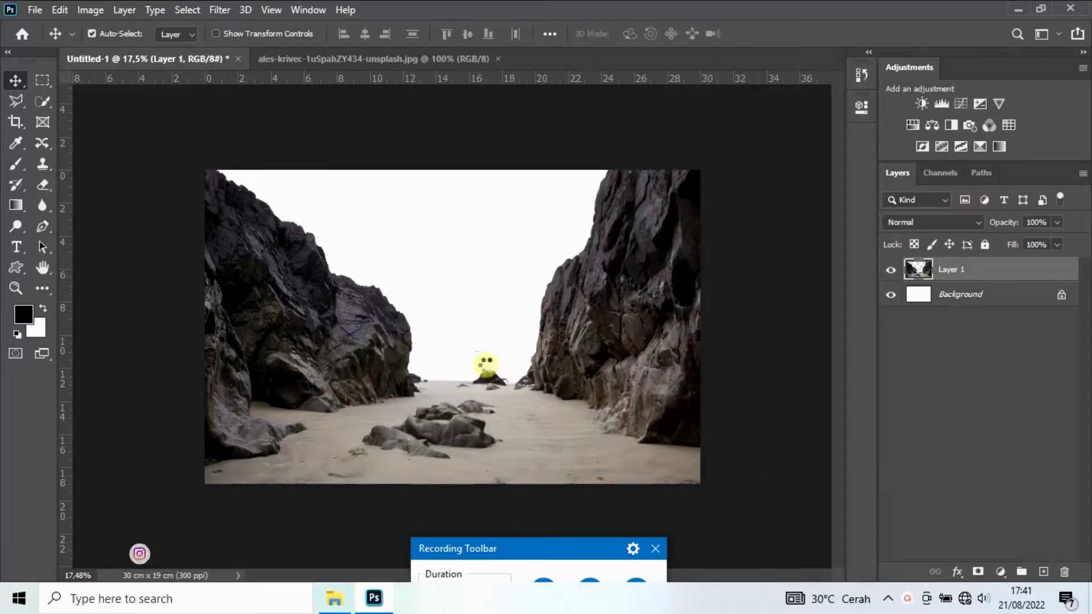
Step: Mask the lake photo's upper part and place it below the gorge layer as the sky
click(43, 81)
mouse_move(188, 148)
mouse_down()
mouse_move(769, 326)
mouse_move(797, 324)
mouse_up()
click(978, 571)
key(v)
mouse_move(393, 230)
mouse_down()
mouse_move(274, 130)
mouse_move(220, 58)
mouse_move(465, 277)
mouse_up()
drag(965, 297, 968, 261)
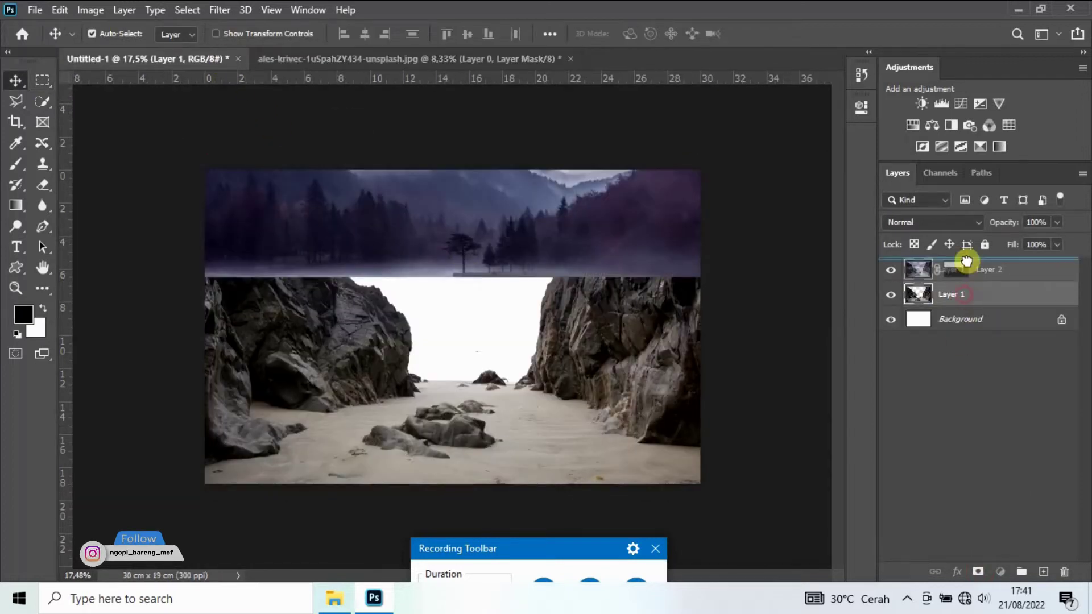
click(992, 295)
mouse_move(501, 222)
mouse_down()
mouse_move(513, 317)
mouse_move(442, 335)
mouse_move(499, 300)
mouse_move(488, 329)
mouse_move(487, 318)
mouse_up()
Step: Flip the sky layer horizontally, shift it right, and commit the transform
key(ctrl+t)
right_click(479, 291)
click(526, 558)
drag(416, 322, 555, 312)
click(792, 35)
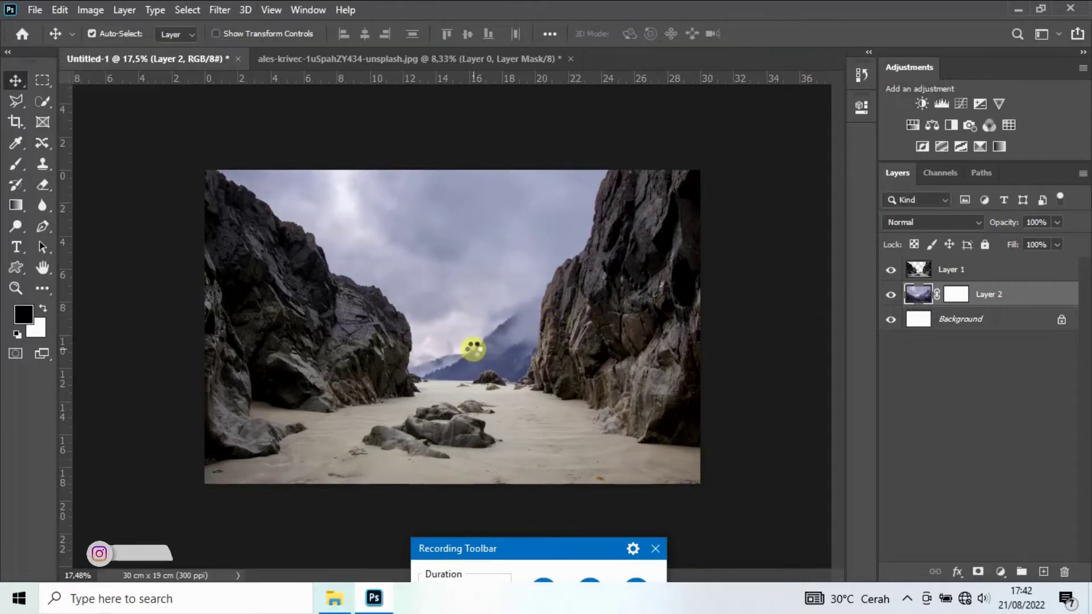
Step: Add a Brightness/Contrast adjustment to the sky with brightness -99 and contrast 77
click(1000, 572)
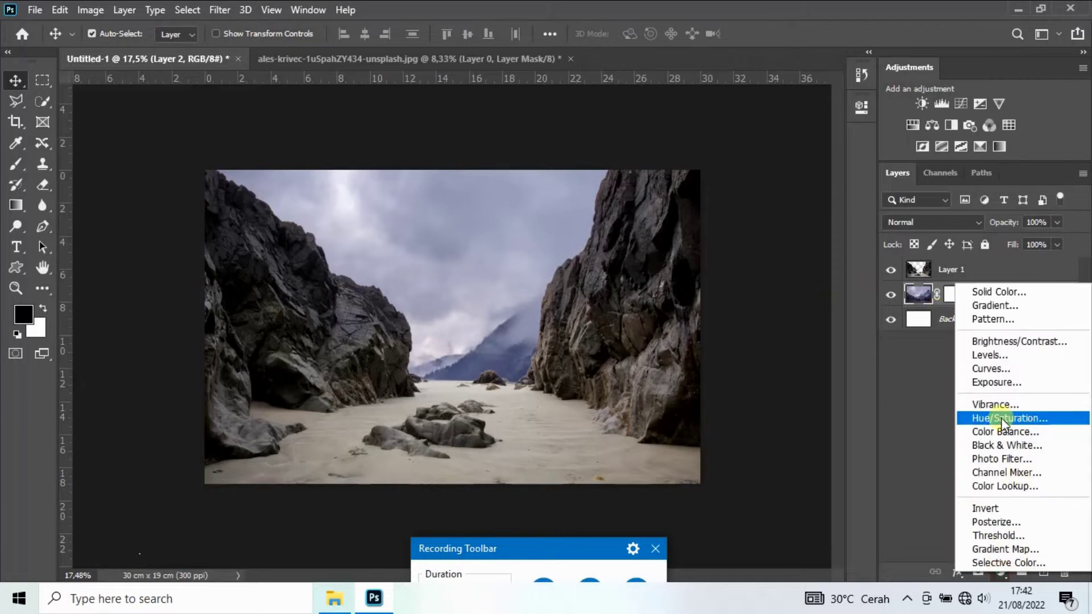
click(1001, 346)
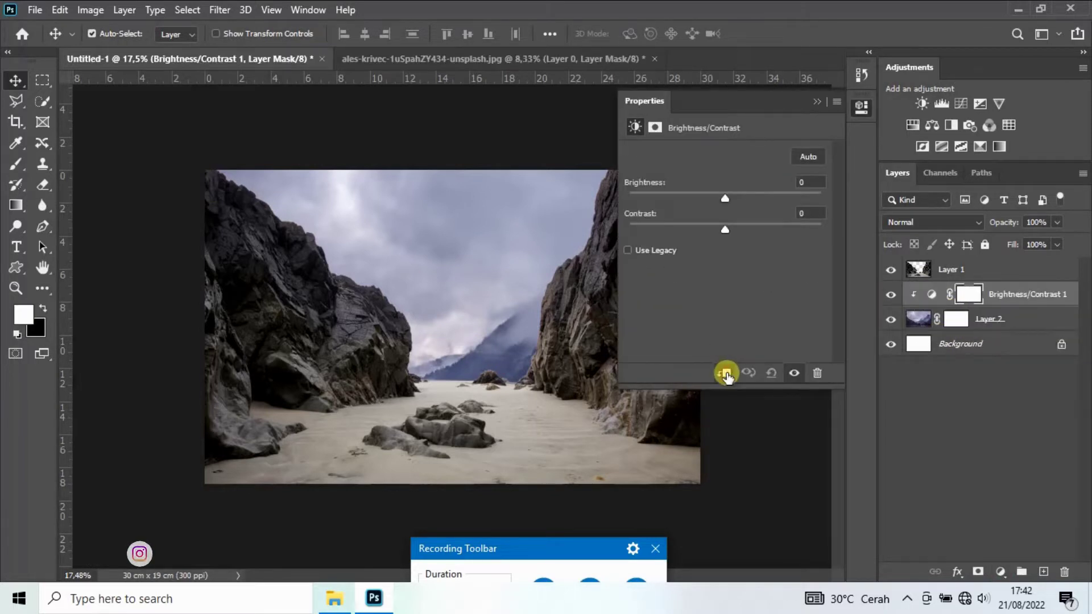
drag(725, 198, 662, 199)
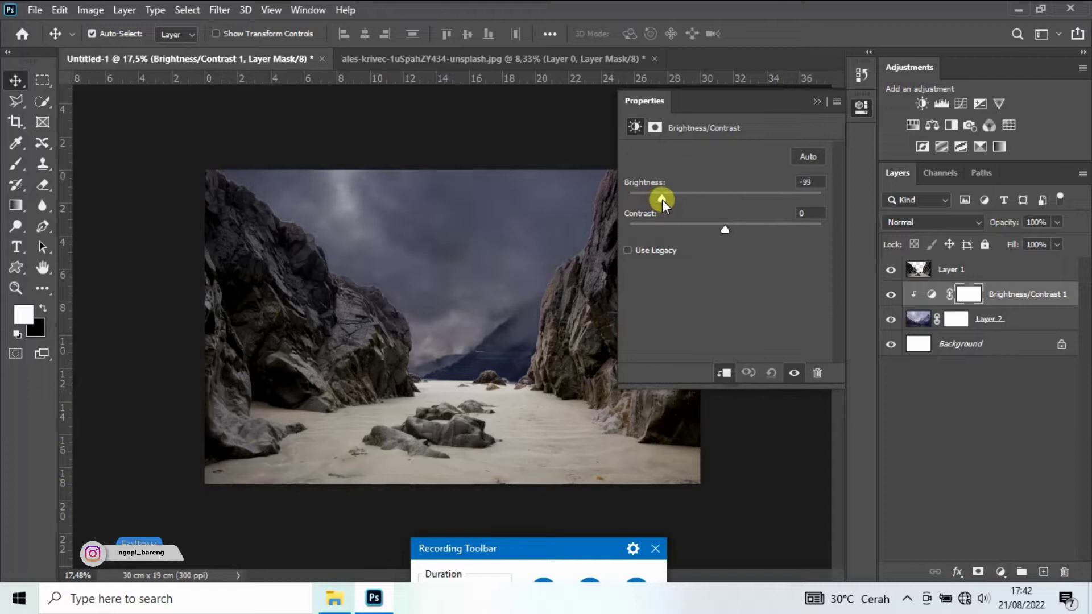
drag(724, 228, 799, 230)
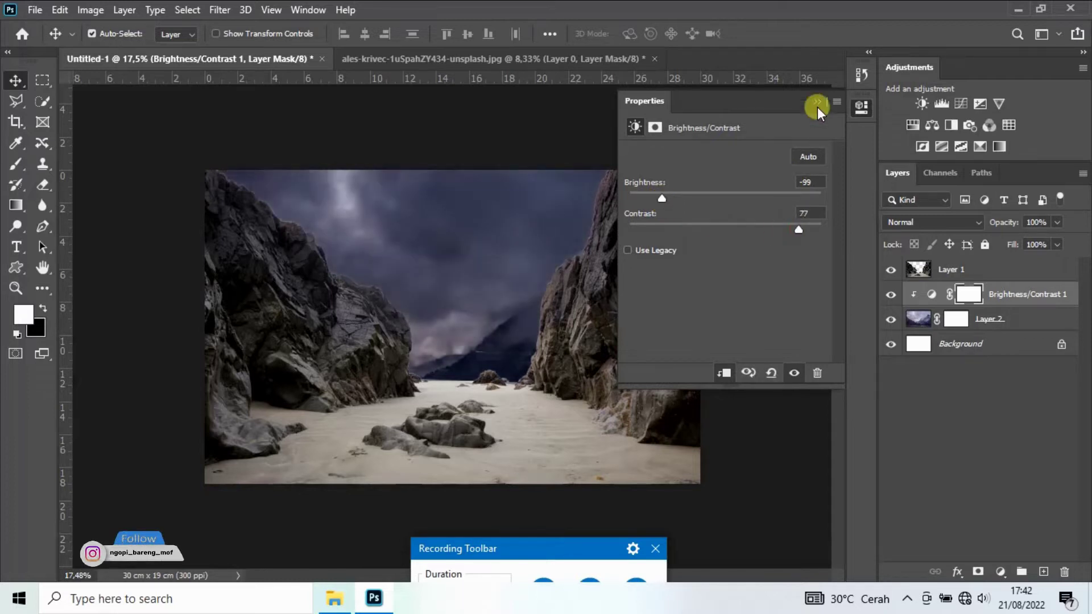
click(818, 104)
Step: Paint a light beam back into the adjustment mask with a 354 px black brush
key(b)
key(x)
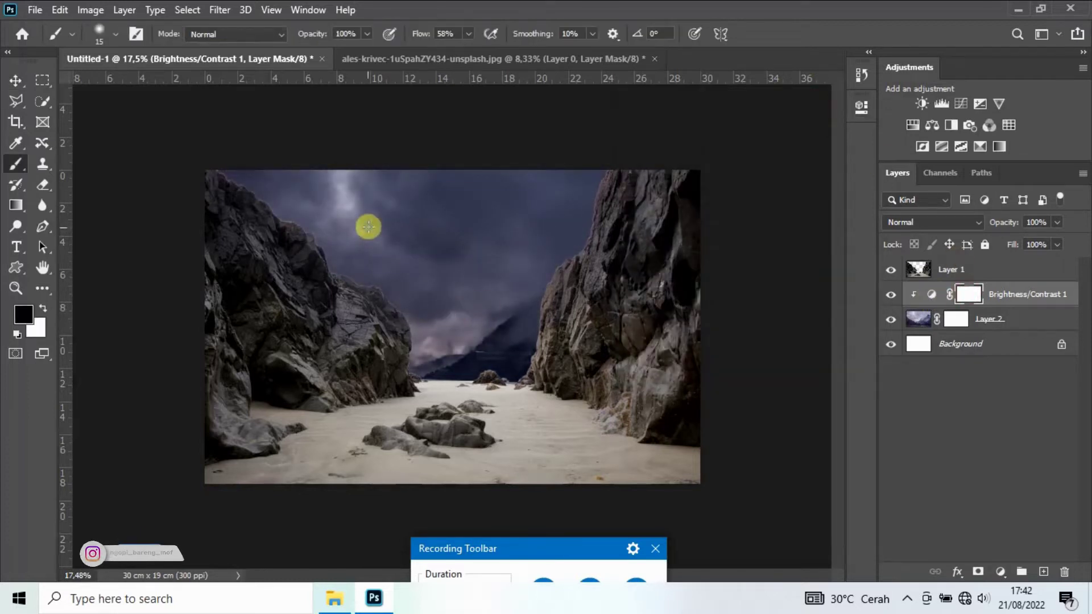
right_click(368, 227)
text(354)
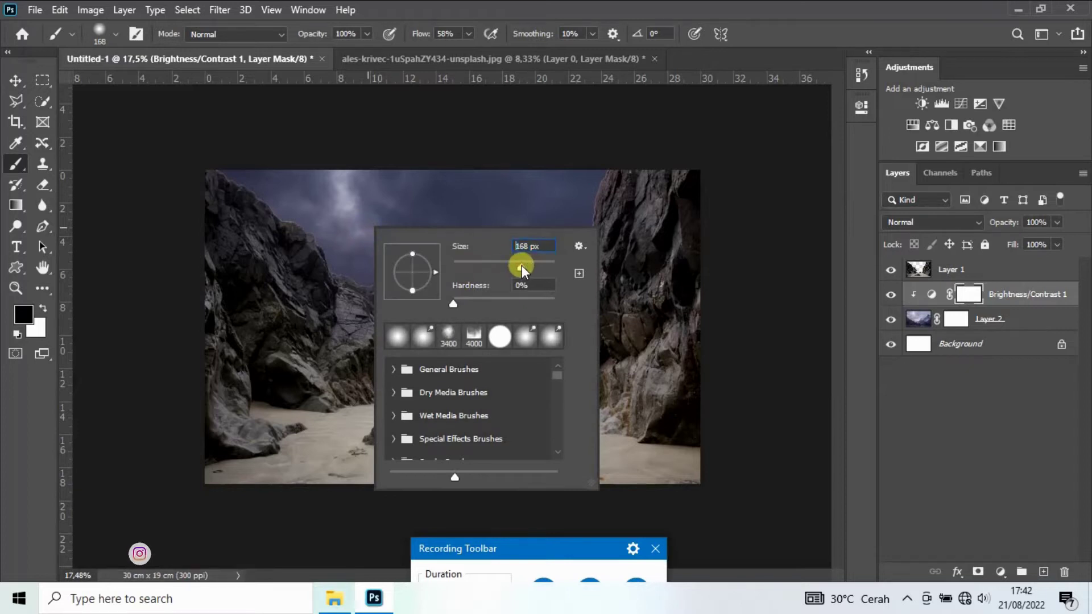
key(Return)
mouse_move(344, 162)
mouse_down()
mouse_move(353, 244)
mouse_move(395, 278)
mouse_move(270, 188)
mouse_move(376, 202)
mouse_move(382, 193)
mouse_move(637, 296)
mouse_up()
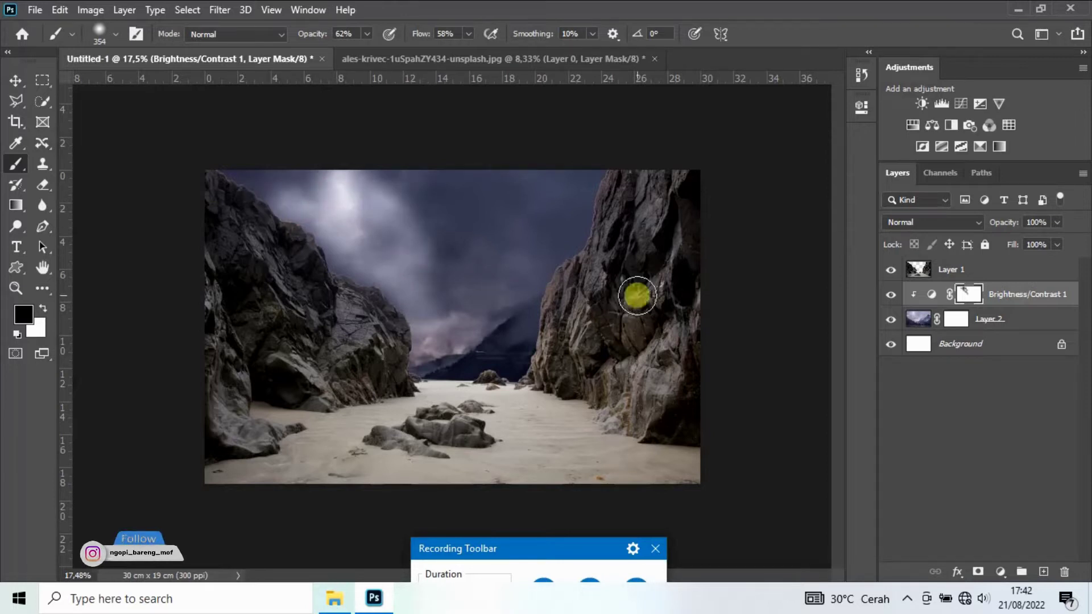
key(v)
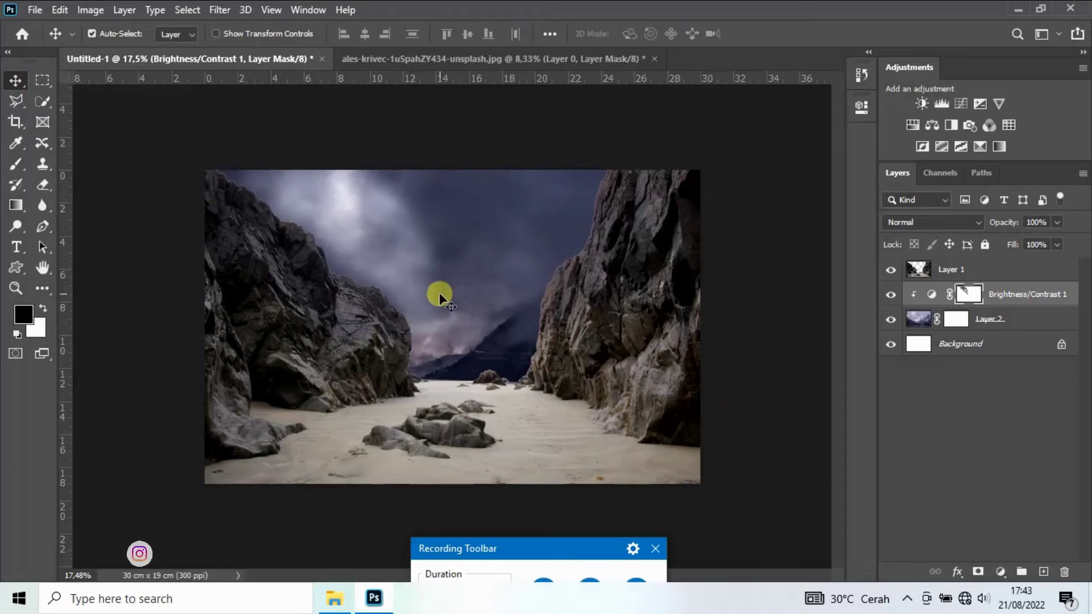
click(1001, 272)
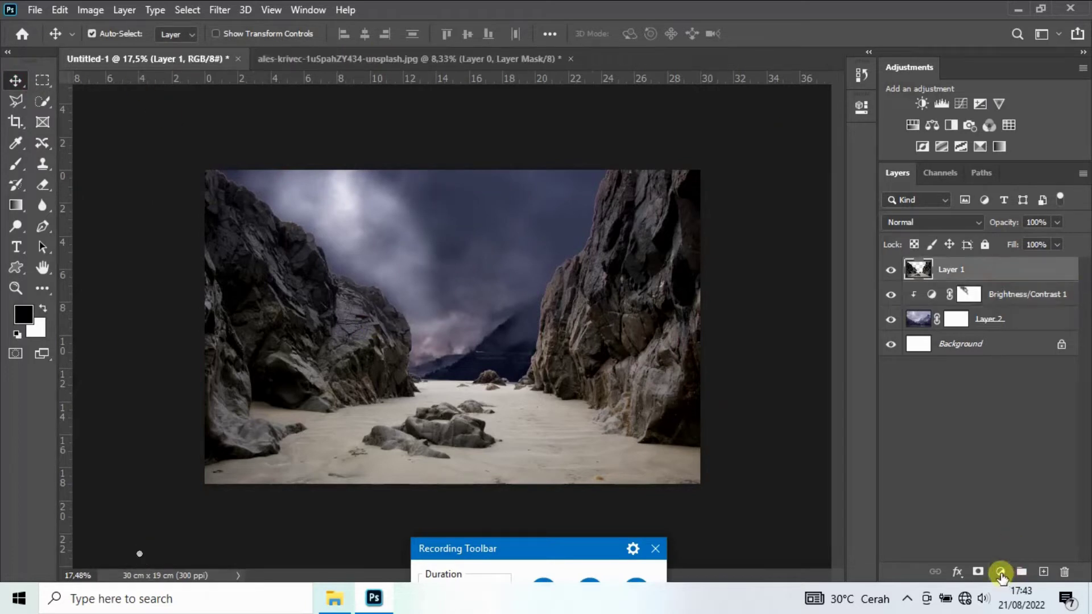
Step: Add a Brightness/Contrast adjustment clipped to the cliffs, with brightness -87 and higher contrast
click(1000, 572)
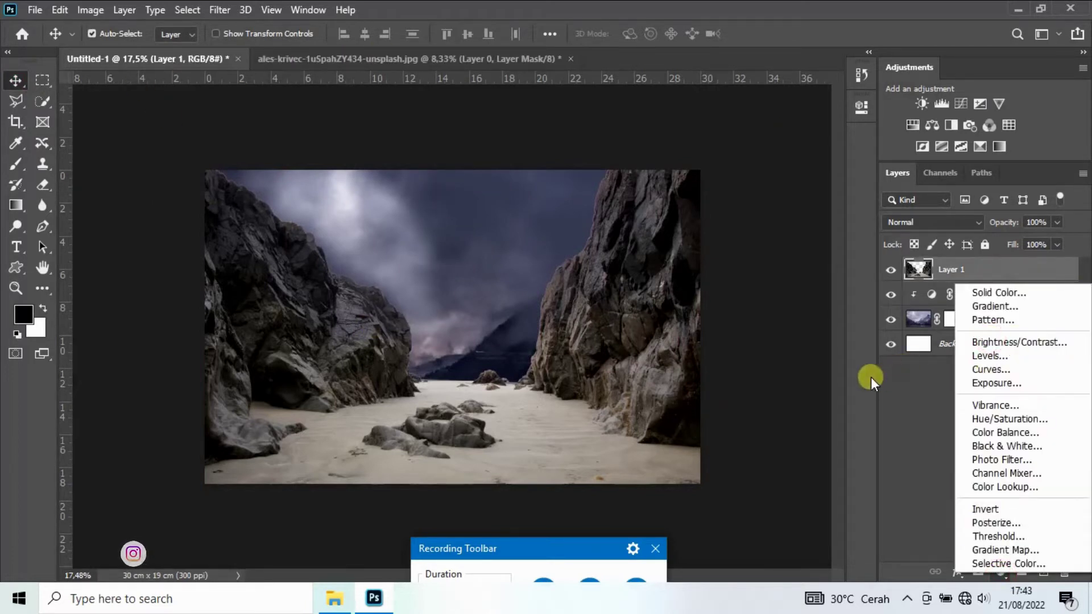
click(871, 377)
click(1001, 572)
click(1002, 334)
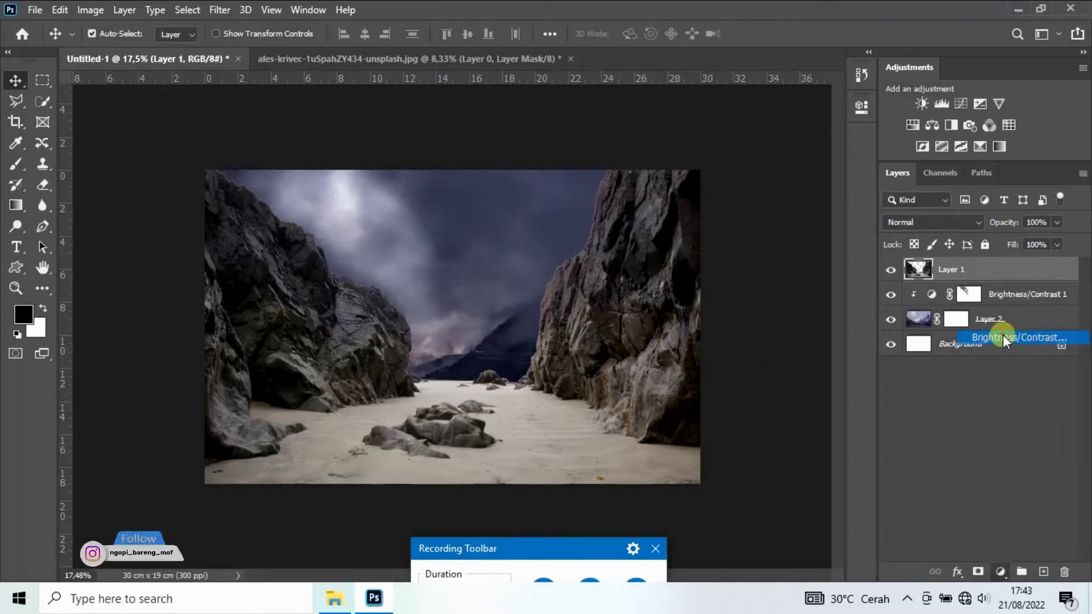
click(723, 373)
drag(724, 196, 669, 198)
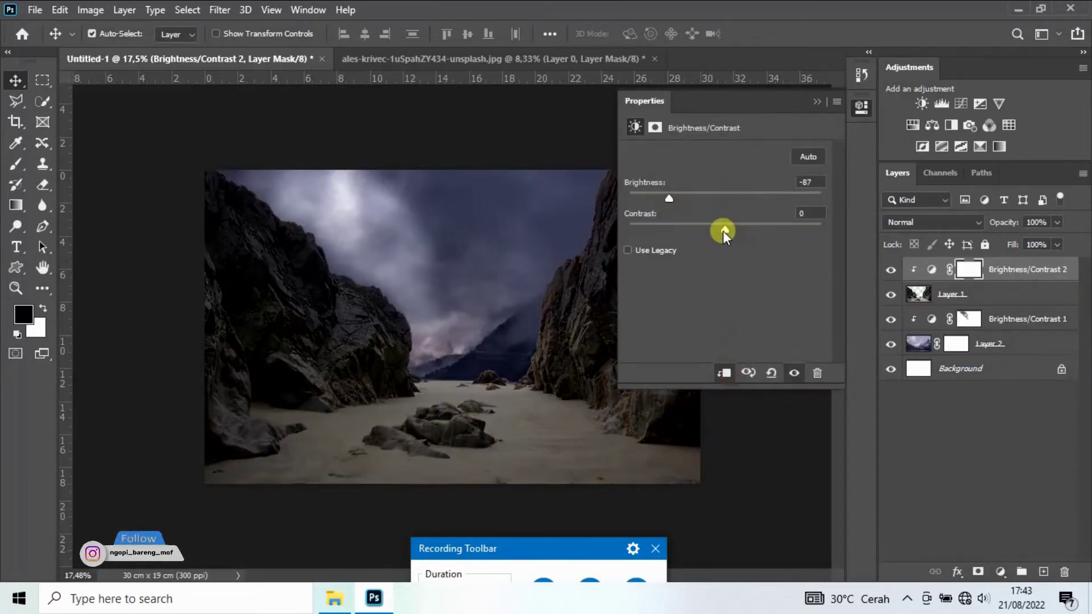
drag(724, 231, 778, 228)
click(815, 102)
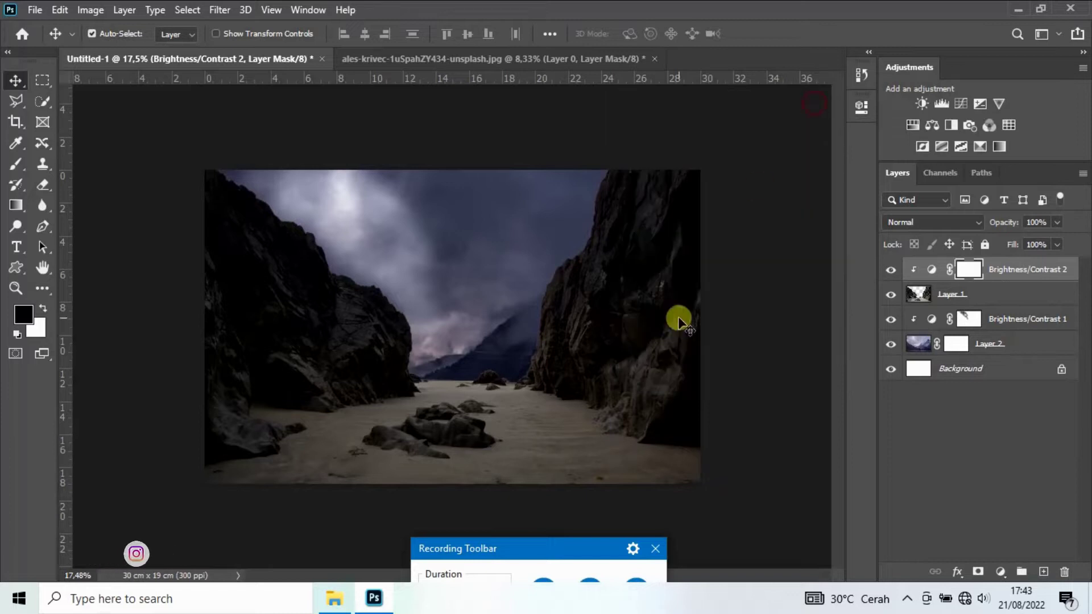
Step: Paint the mask to relight the right cliff, left cliff and lower-right sand
click(16, 164)
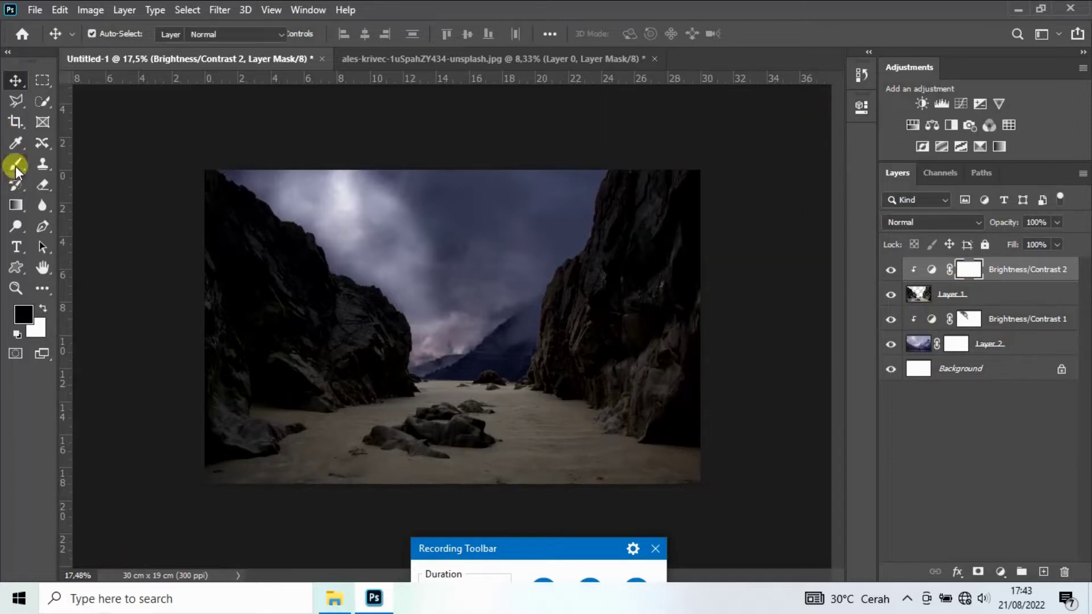
mouse_move(655, 361)
mouse_down()
mouse_move(592, 295)
mouse_move(642, 215)
mouse_move(548, 412)
mouse_move(607, 386)
mouse_move(602, 322)
mouse_move(680, 249)
mouse_move(663, 421)
mouse_up()
drag(255, 219, 384, 380)
drag(470, 387, 658, 439)
click(16, 82)
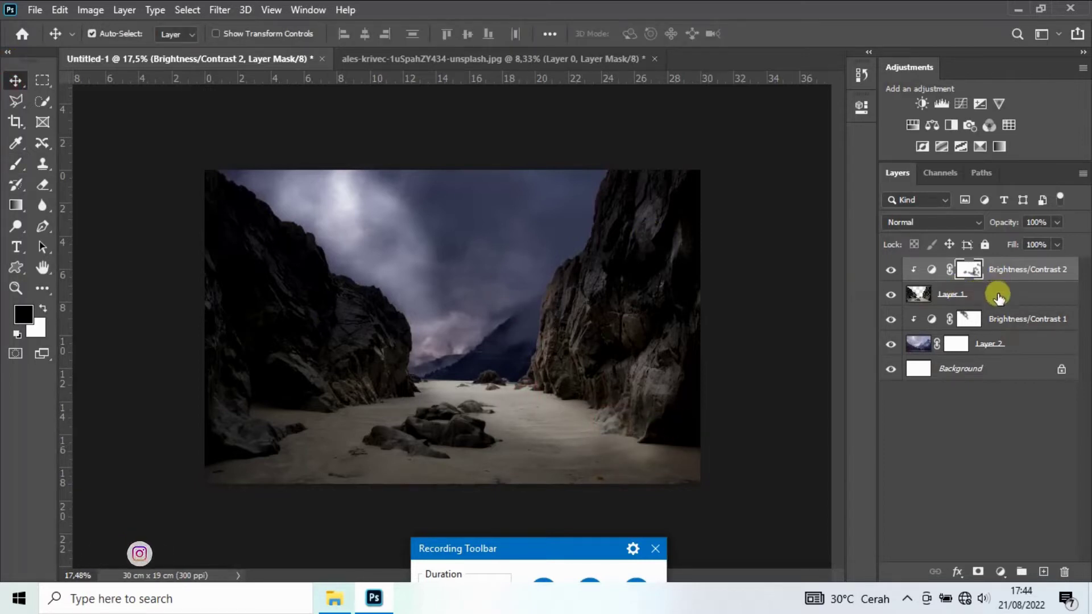
Step: Add a new layer, load an enlarged fog brush and sample a light grey colour
click(1042, 571)
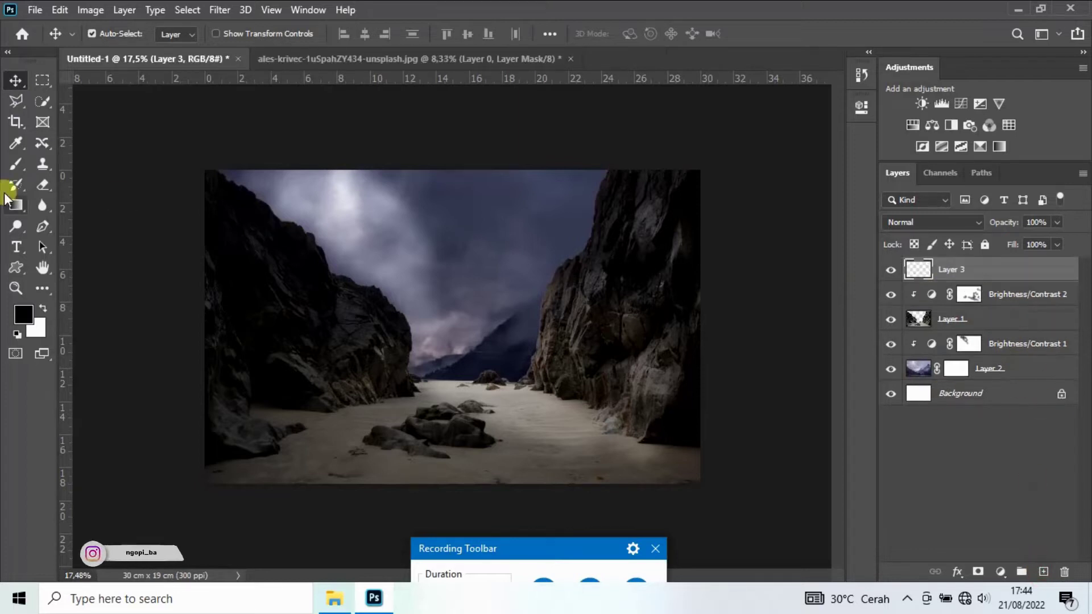
click(16, 165)
right_click(495, 276)
scroll(538, 466, down, 5)
scroll(540, 455, down, 5)
click(568, 435)
click(16, 163)
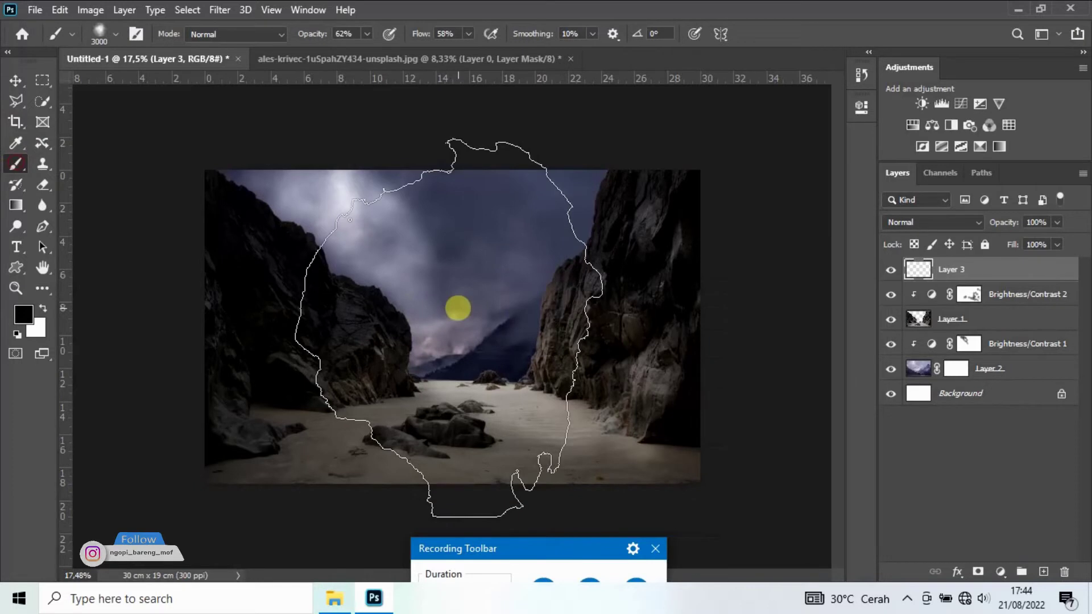
key(bracketright)
key(bracketright)
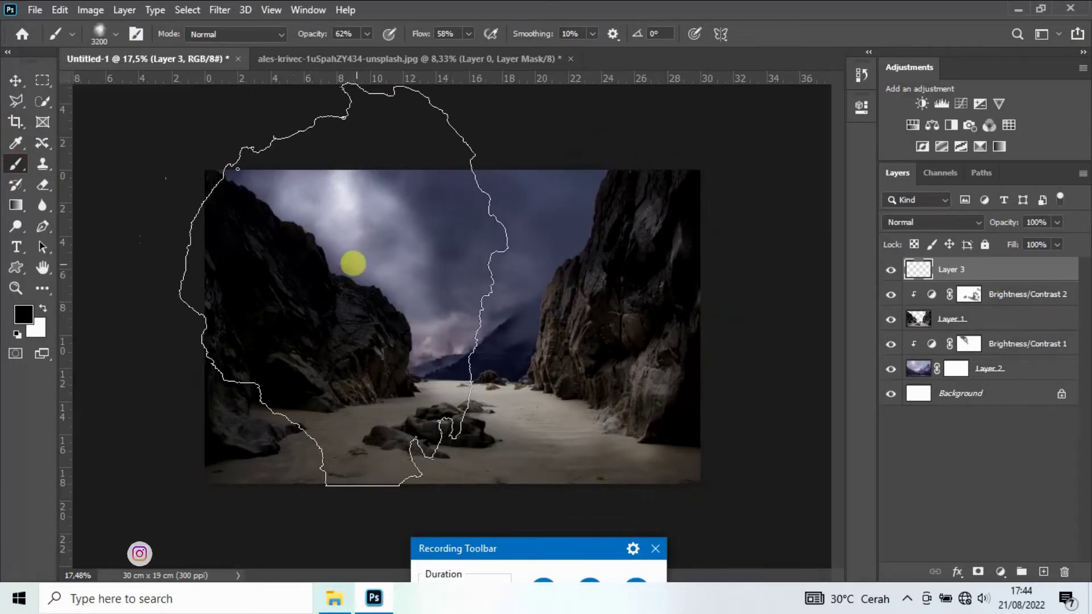
alt+click(516, 340)
alt+drag(516, 340, 432, 319)
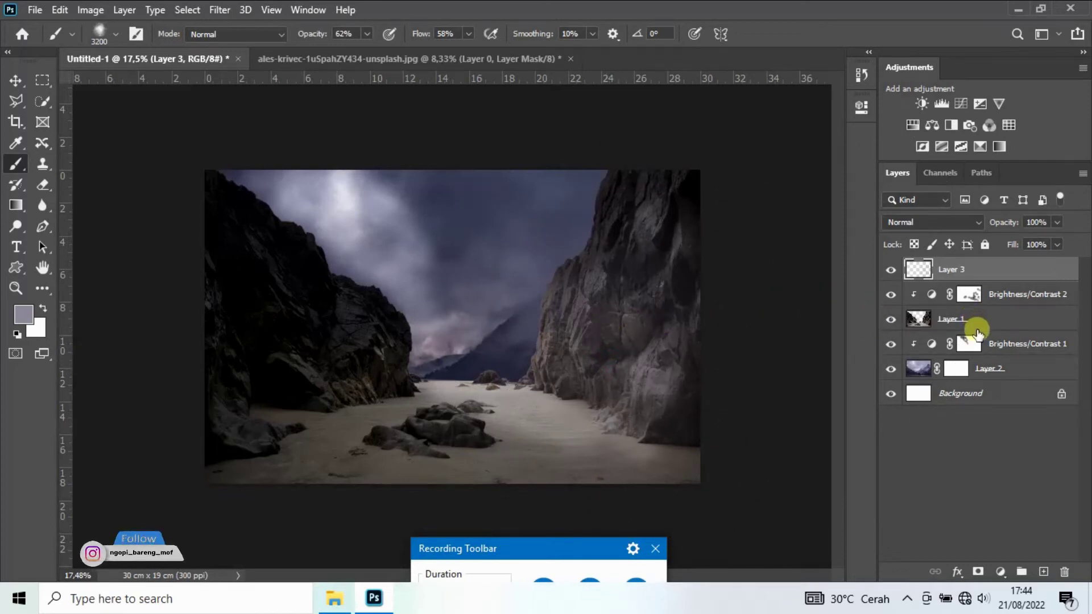
Step: Add an empty layer above the sky adjustment and rotate the fog brush angle
click(989, 344)
click(1044, 572)
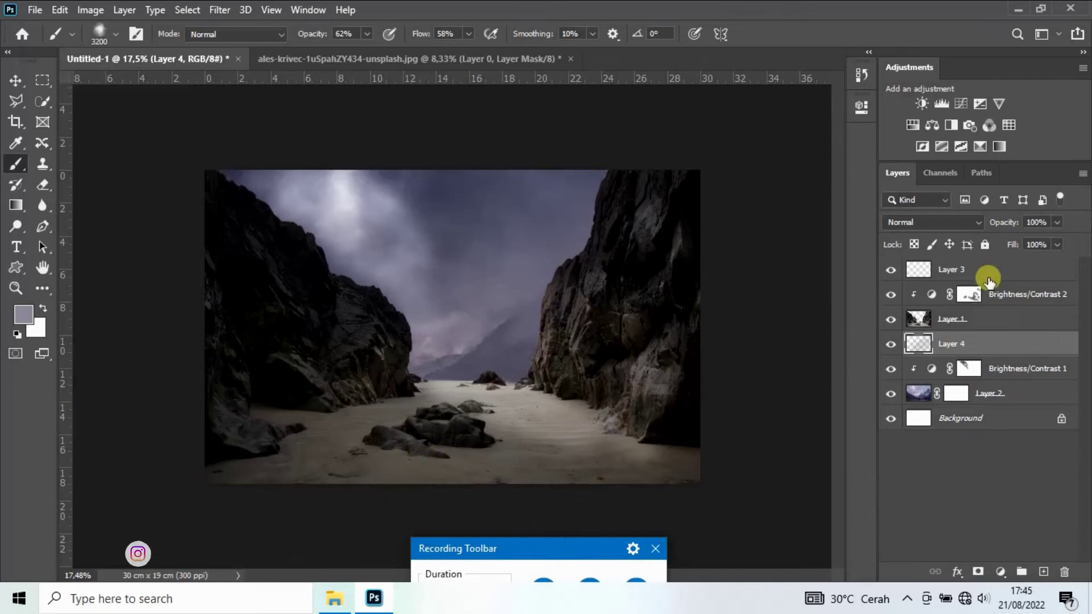
click(982, 277)
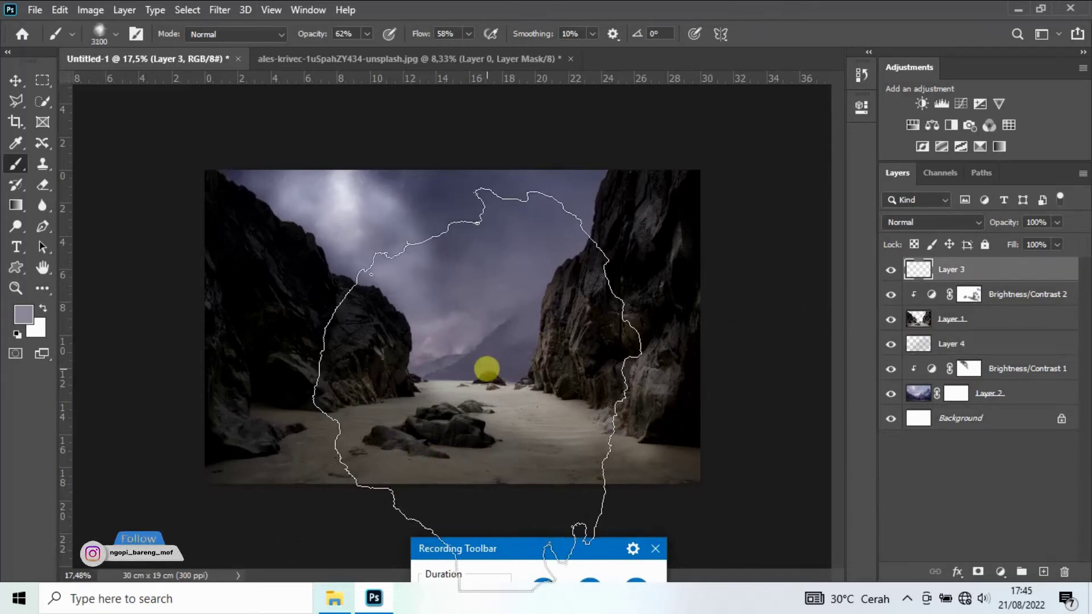
key(bracketleft)
key(bracketleft)
key(bracketleft)
key(bracketleft)
key(bracketleft)
key(bracketleft)
right_click(457, 335)
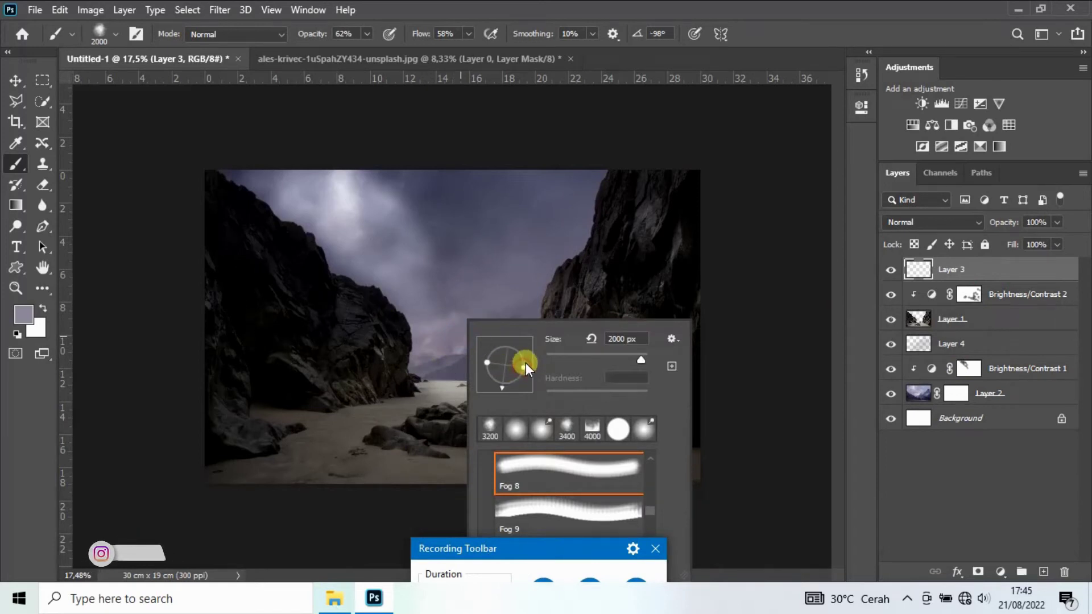
drag(504, 387, 506, 387)
click(482, 357)
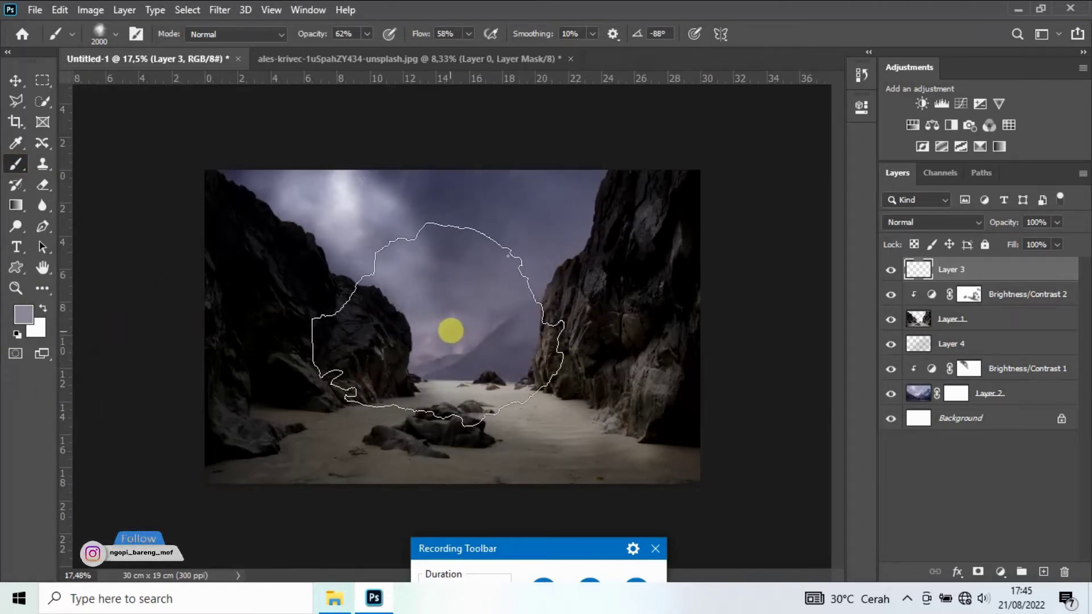
Step: Paint purple haze across the gorge centre with a 1600 px fog brush
right_click(456, 309)
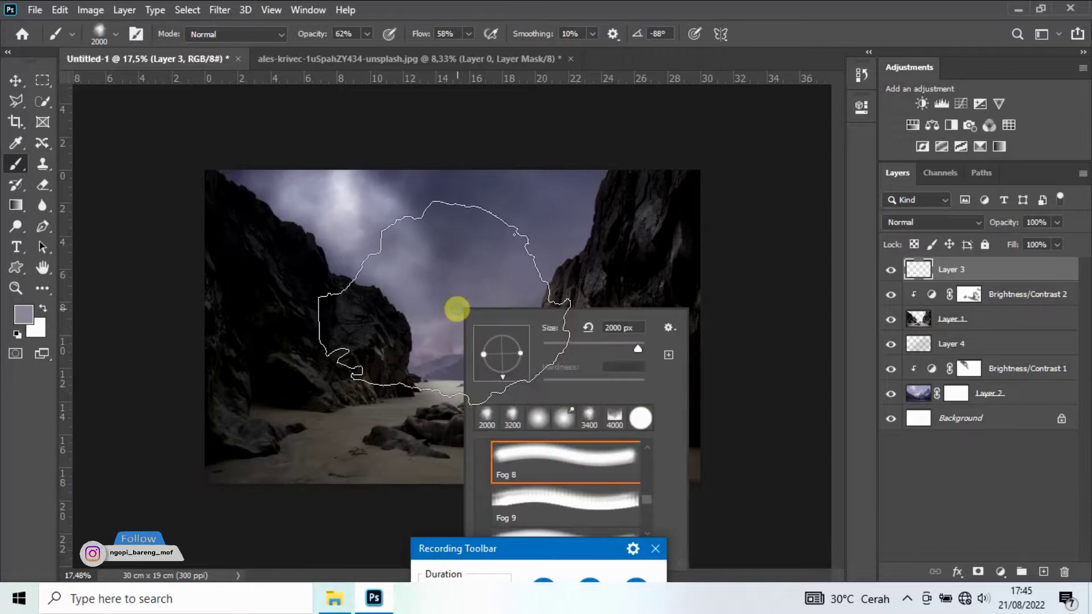
click(536, 420)
click(17, 166)
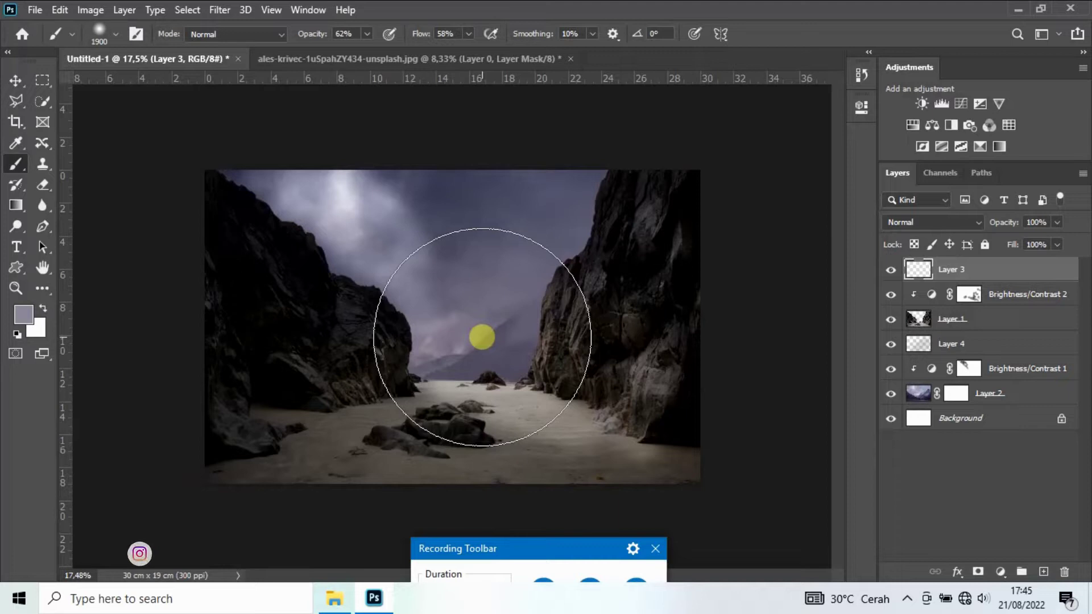
key(bracketleft)
key(bracketleft)
key(bracketleft)
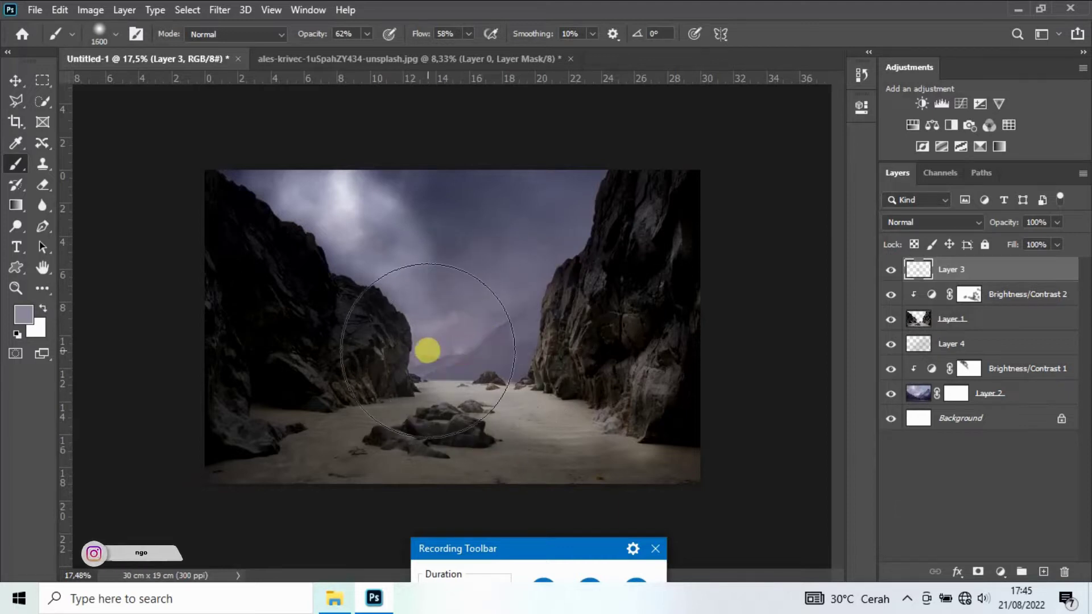
mouse_move(439, 354)
mouse_down()
mouse_move(498, 352)
mouse_move(639, 290)
mouse_up()
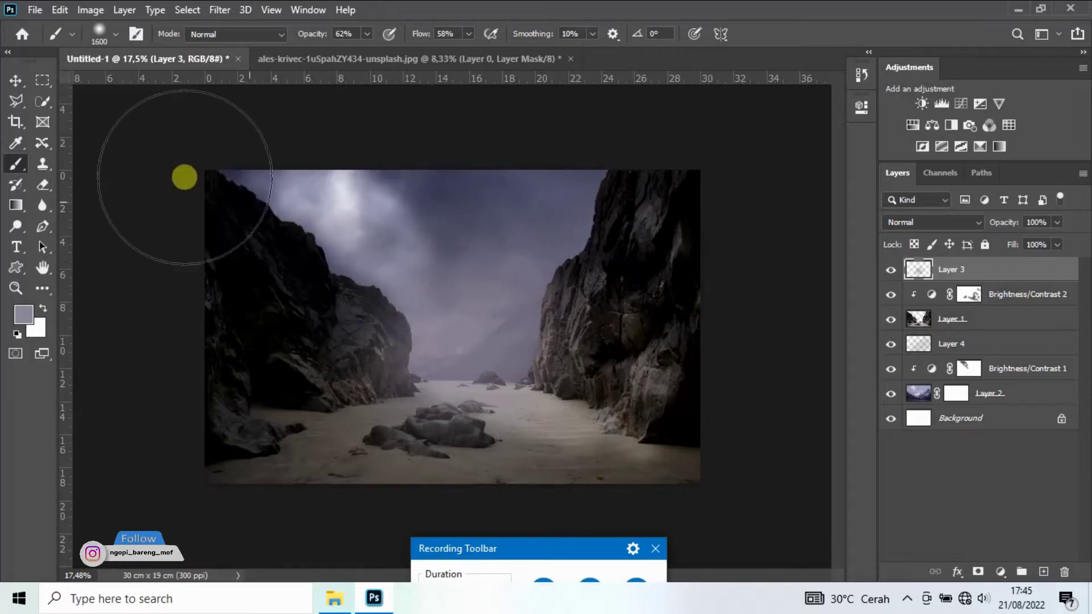
click(15, 82)
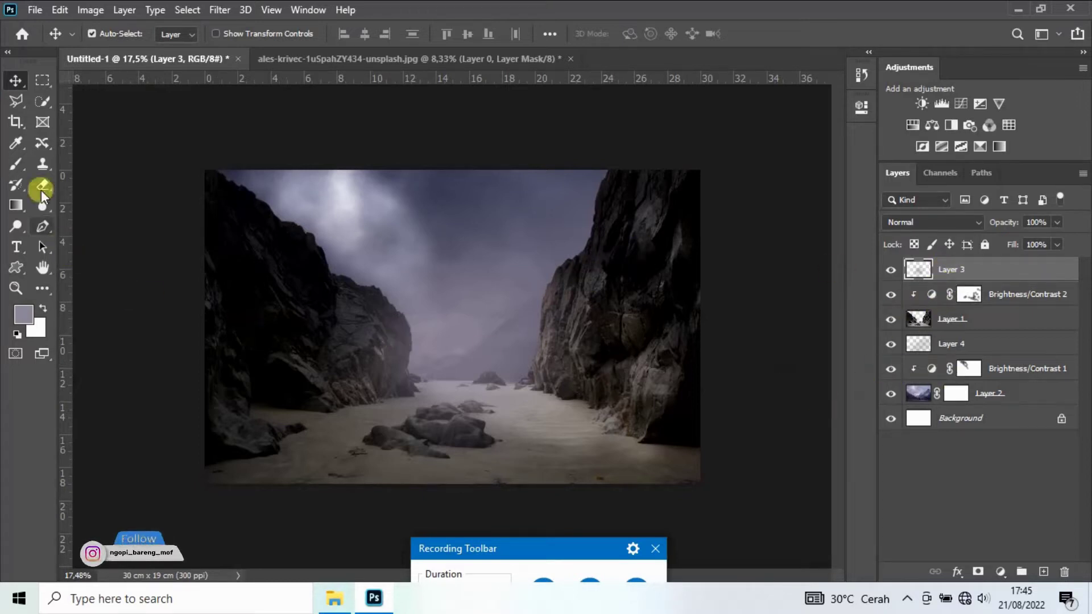
Step: Erase excess fog from the cliffs with a 900 px eraser at 30% opacity
key(e)
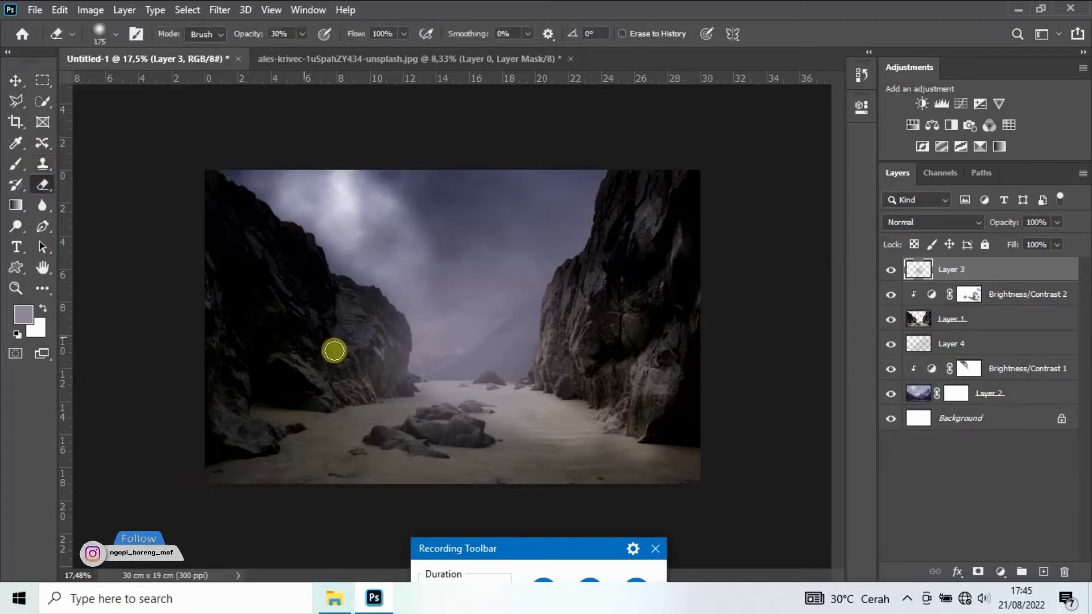
key(bracketright)
key(bracketright)
key(bracketright)
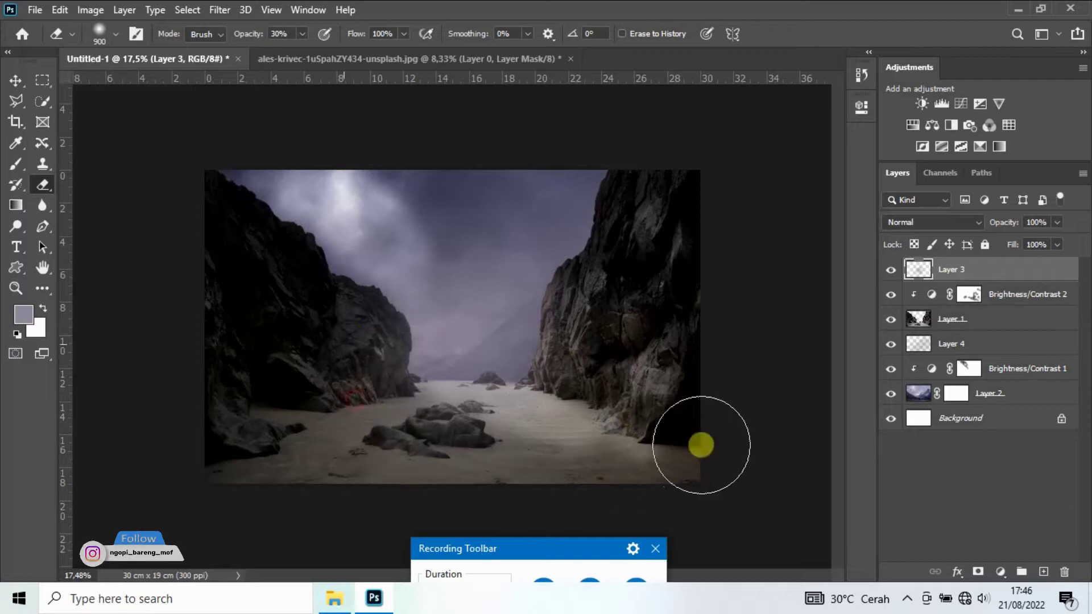
click(14, 80)
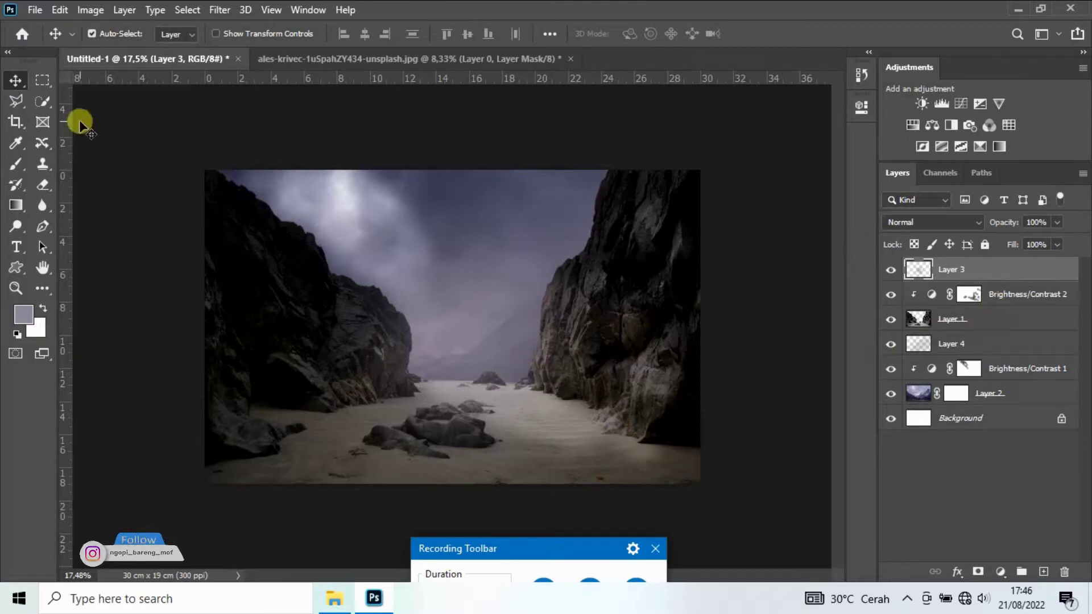
Step: Close the mountain photo without saving and open the george_02 gorilla PNG
click(972, 347)
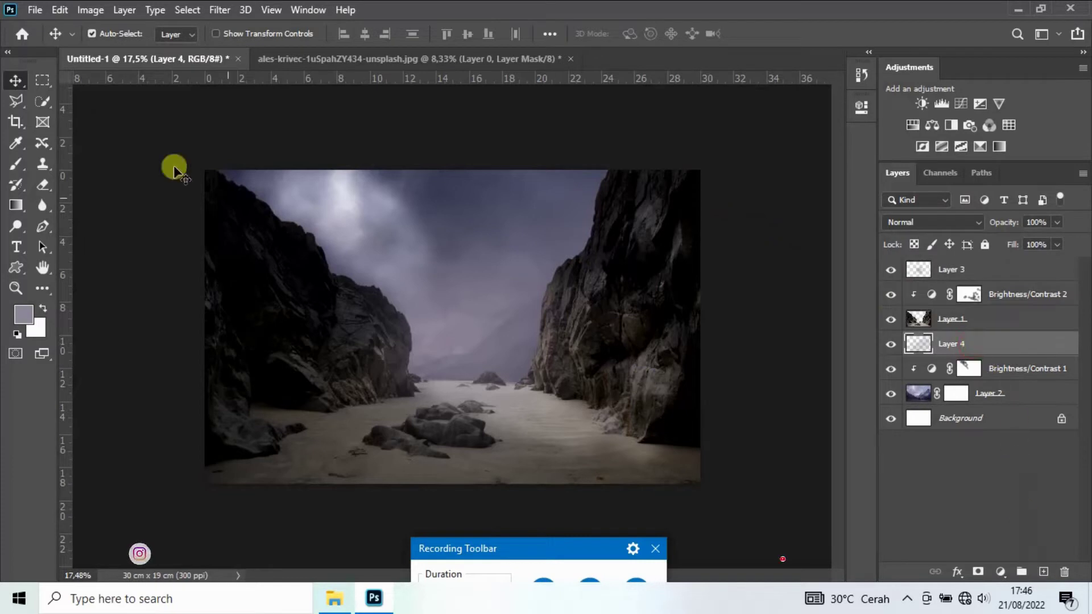
click(570, 59)
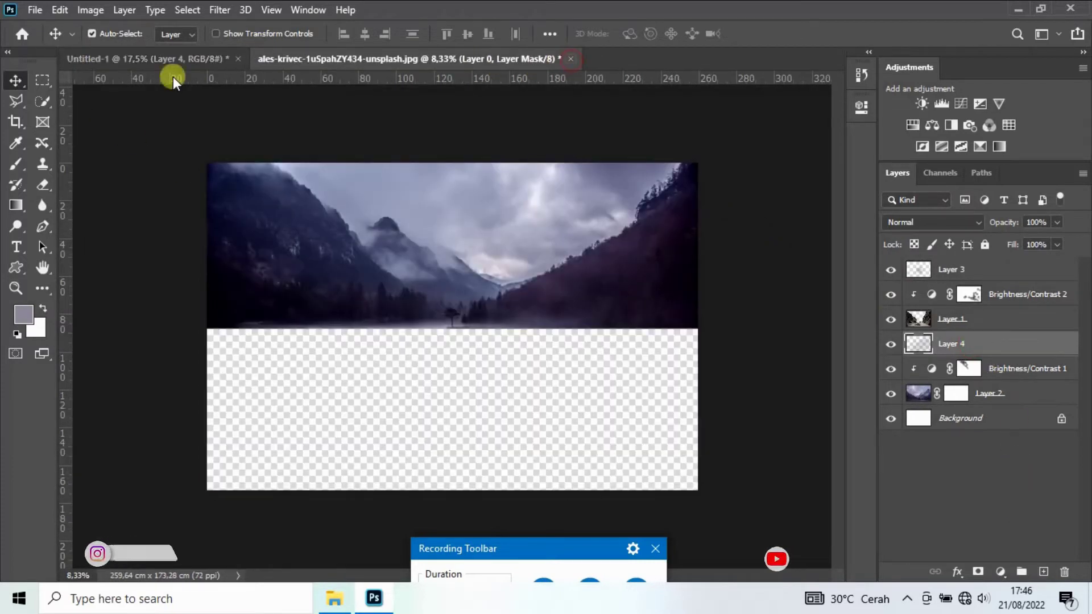
click(510, 233)
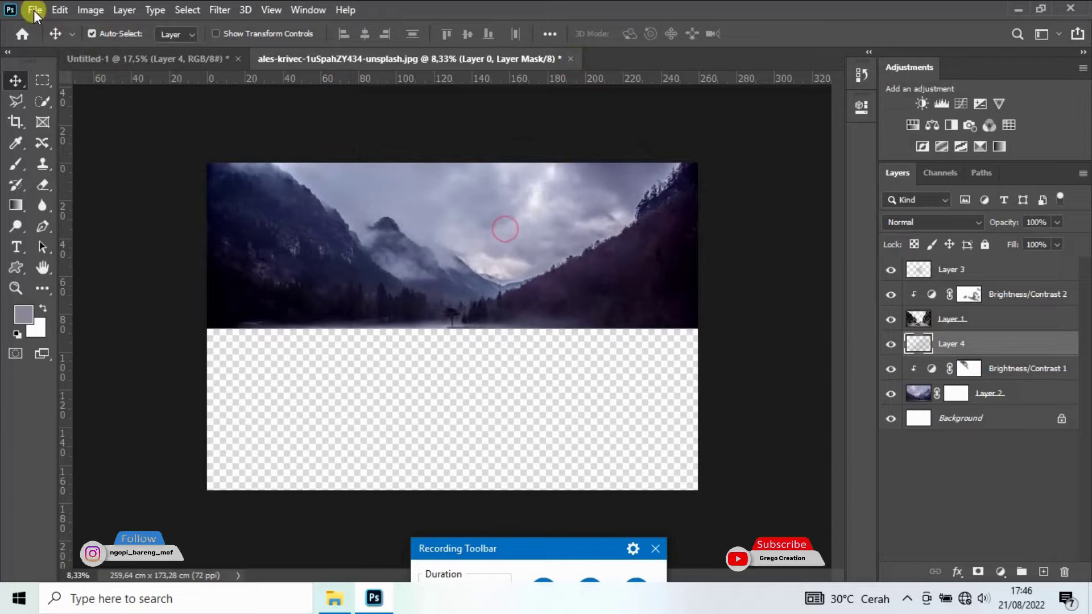
click(35, 10)
click(47, 41)
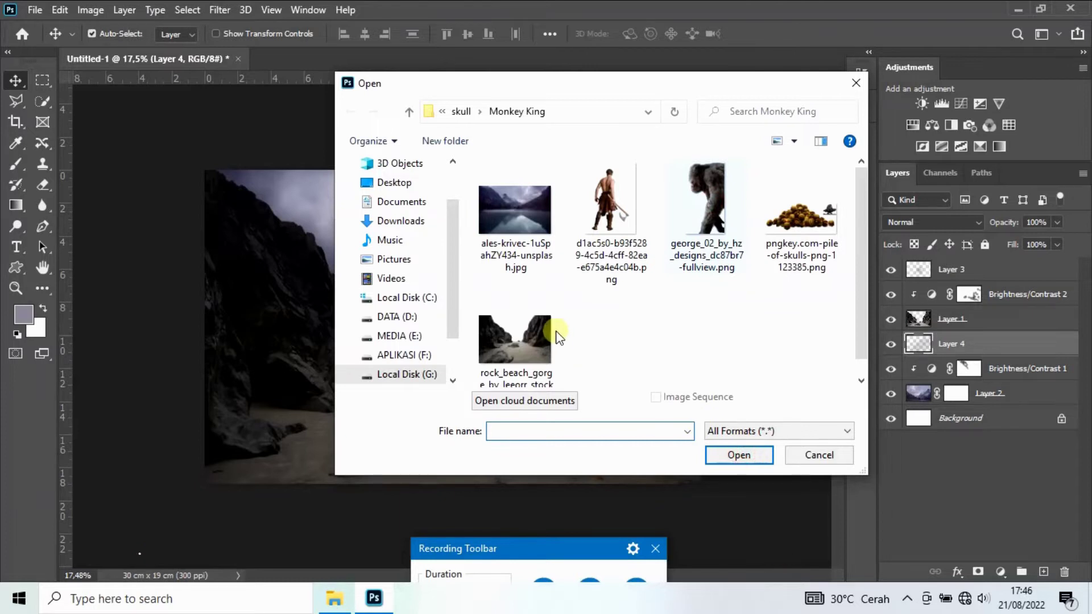
click(734, 455)
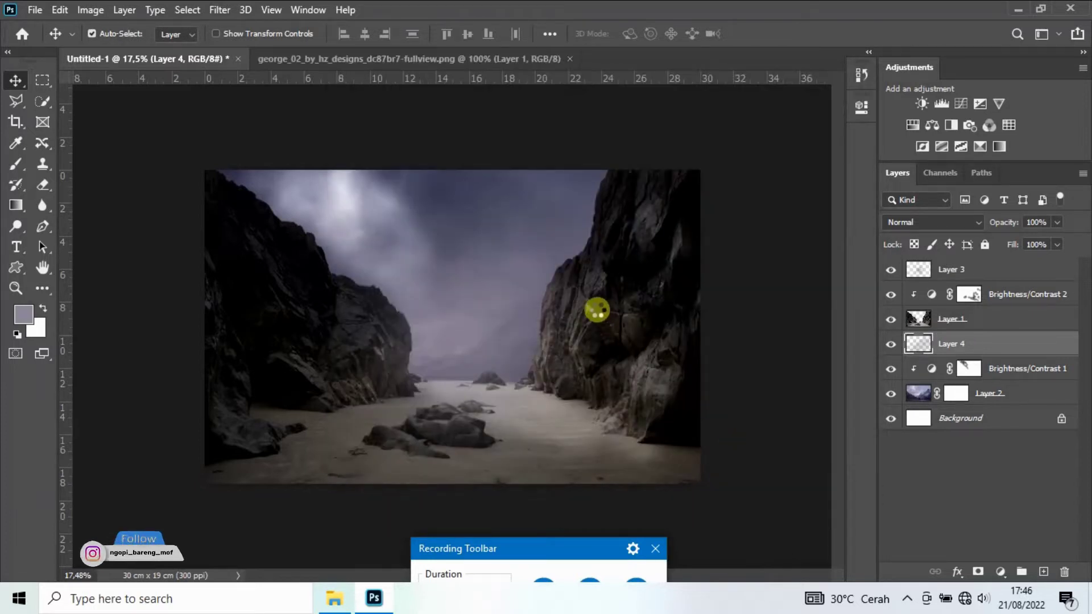
Step: Bring the gorilla into the composite, scale it to about 144%, and set it into the right cliff
mouse_move(363, 215)
mouse_down()
mouse_move(231, 93)
mouse_move(564, 315)
mouse_up()
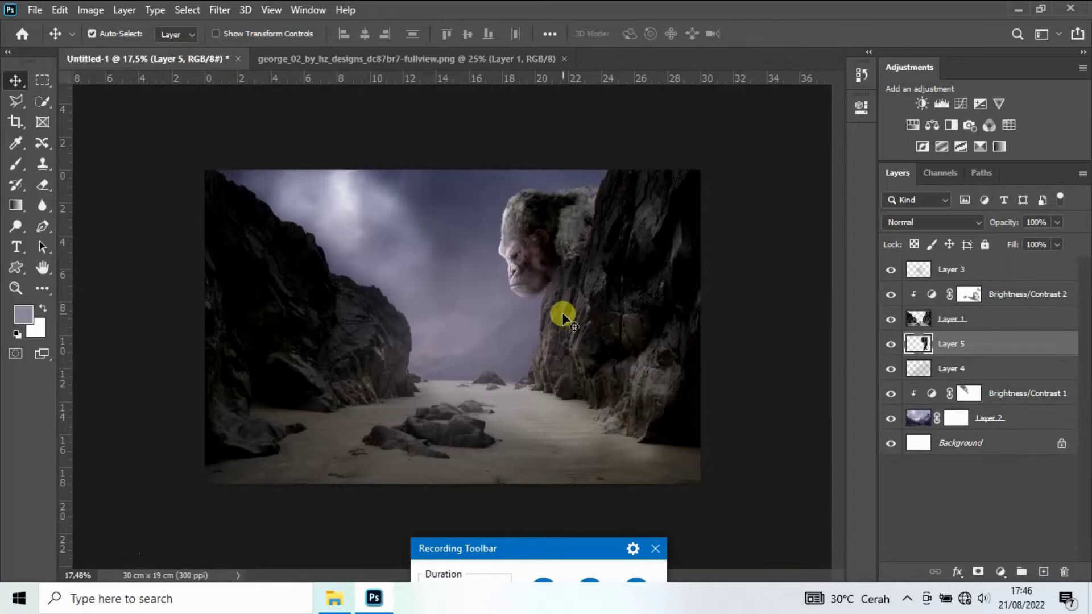
key(ctrl+t)
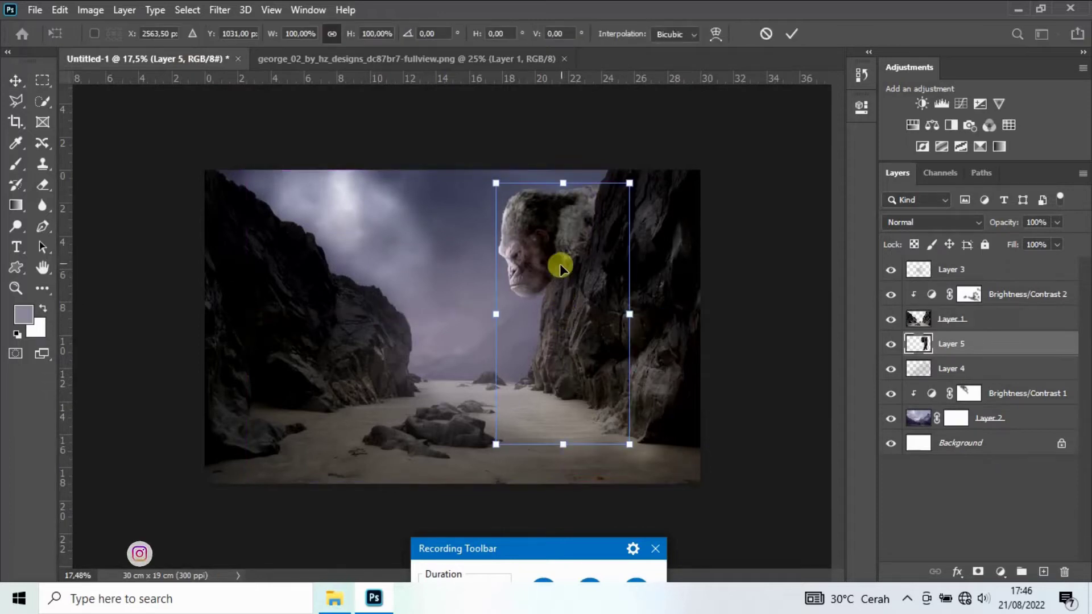
drag(626, 448, 691, 515)
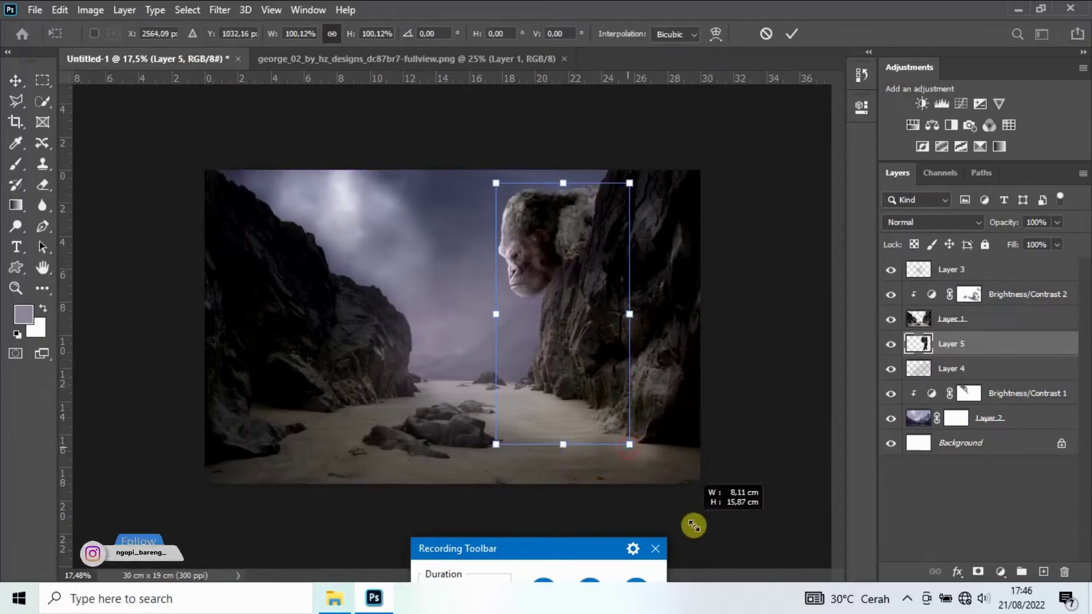
mouse_move(590, 404)
mouse_down()
mouse_move(561, 392)
mouse_move(534, 405)
mouse_move(535, 394)
mouse_up()
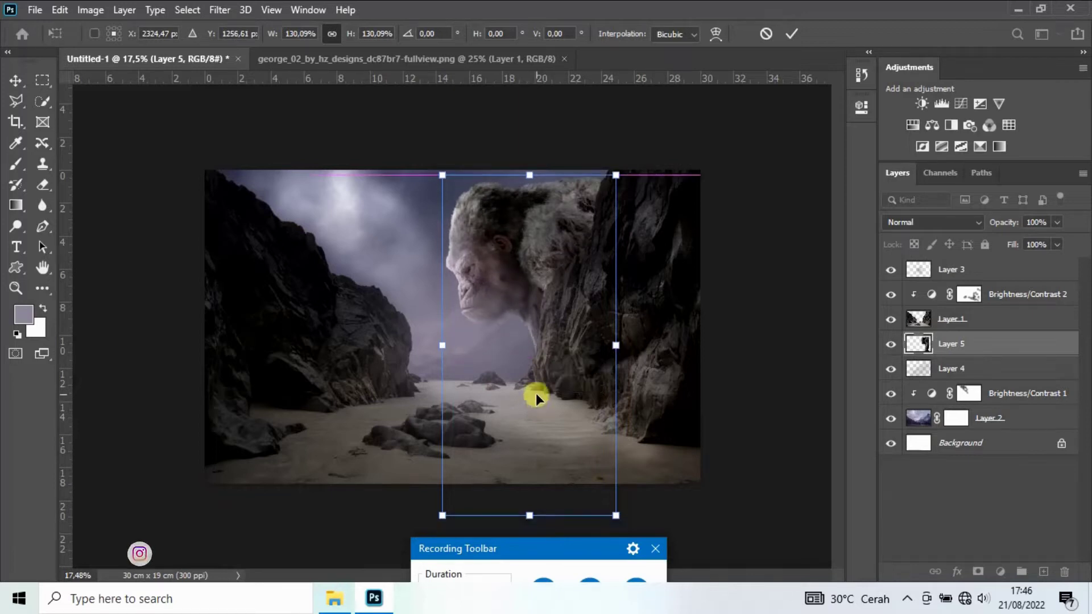
drag(613, 513, 635, 553)
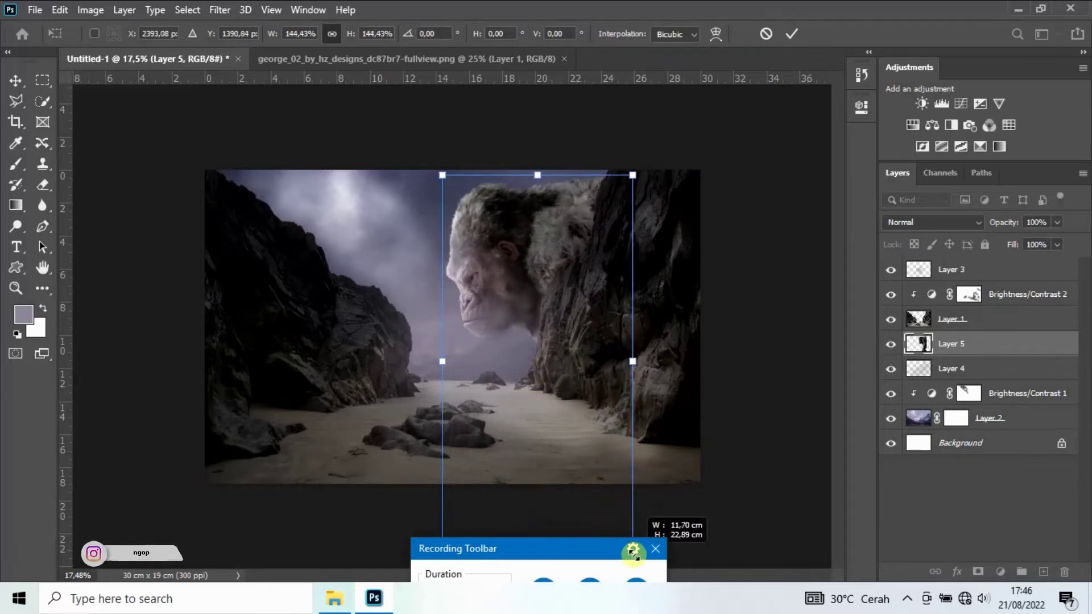
drag(597, 492, 588, 471)
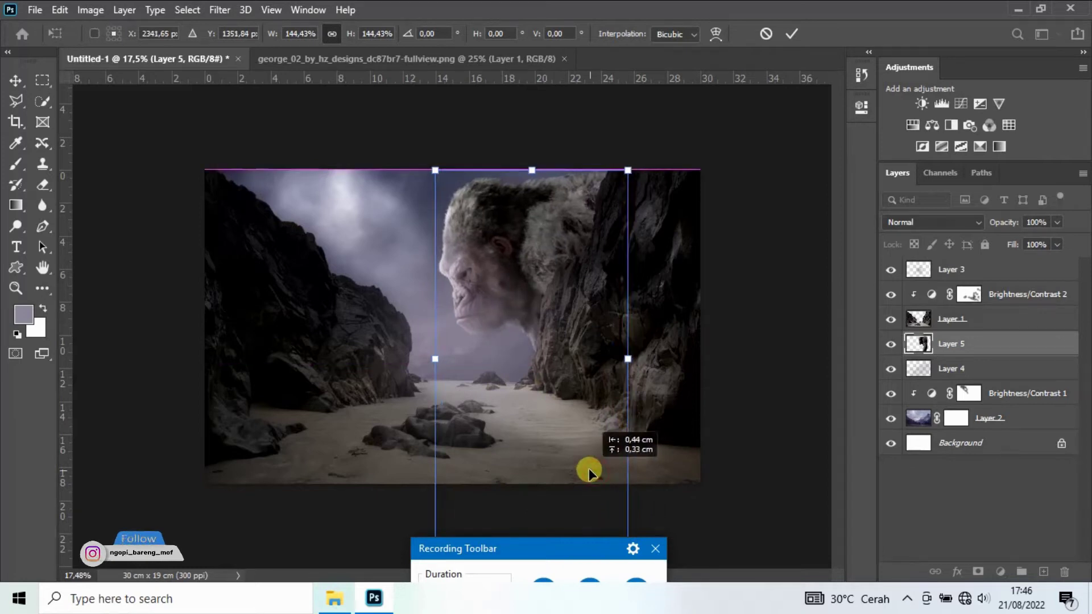
click(792, 34)
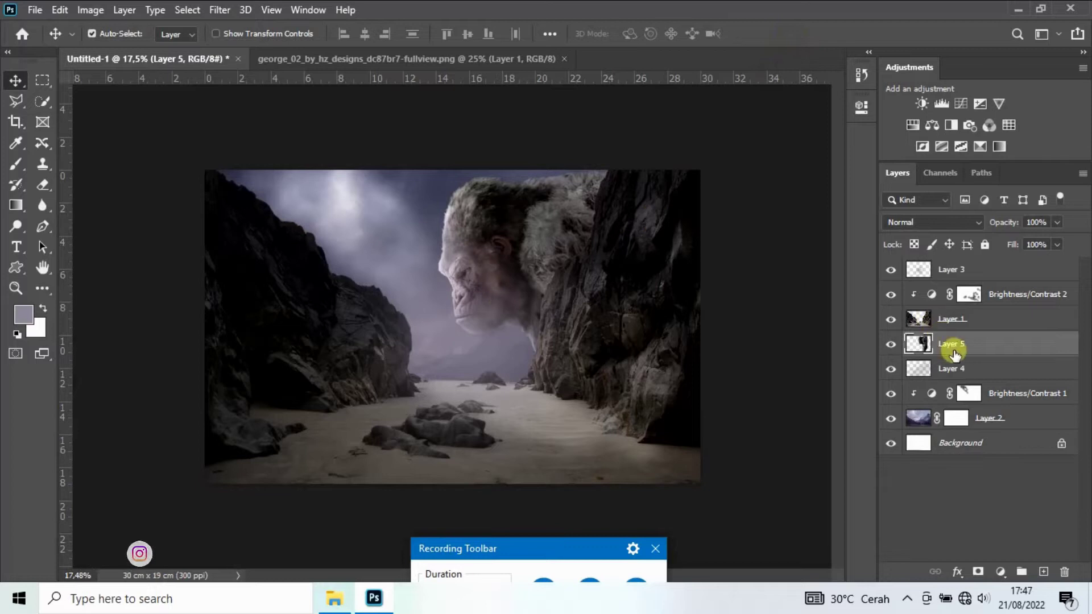
Step: Add a 50% gray layer clipped to the gorilla and set it to Overlay
click(1041, 572)
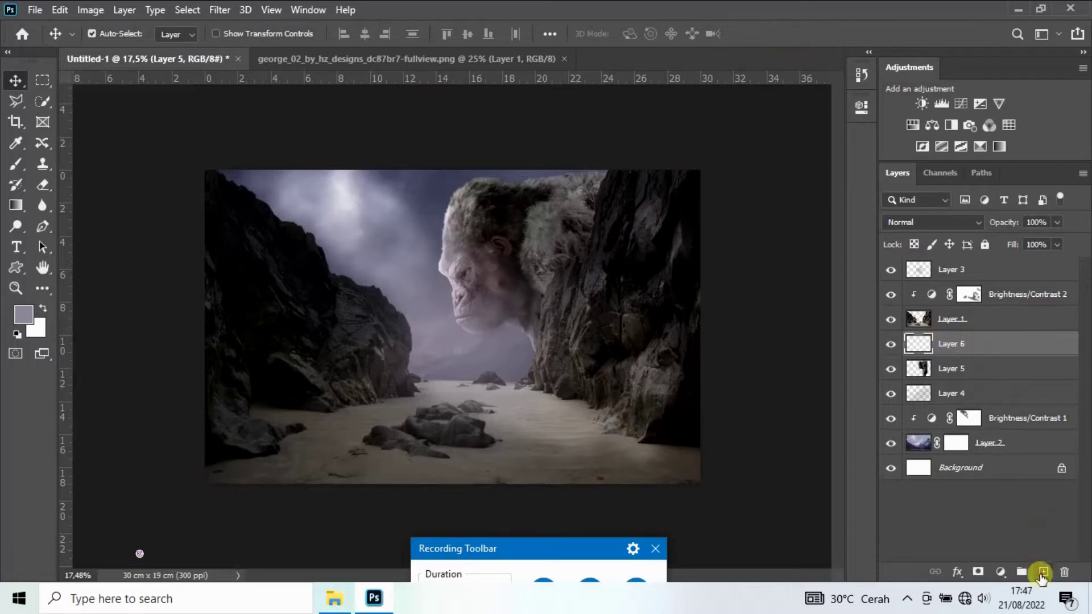
click(59, 9)
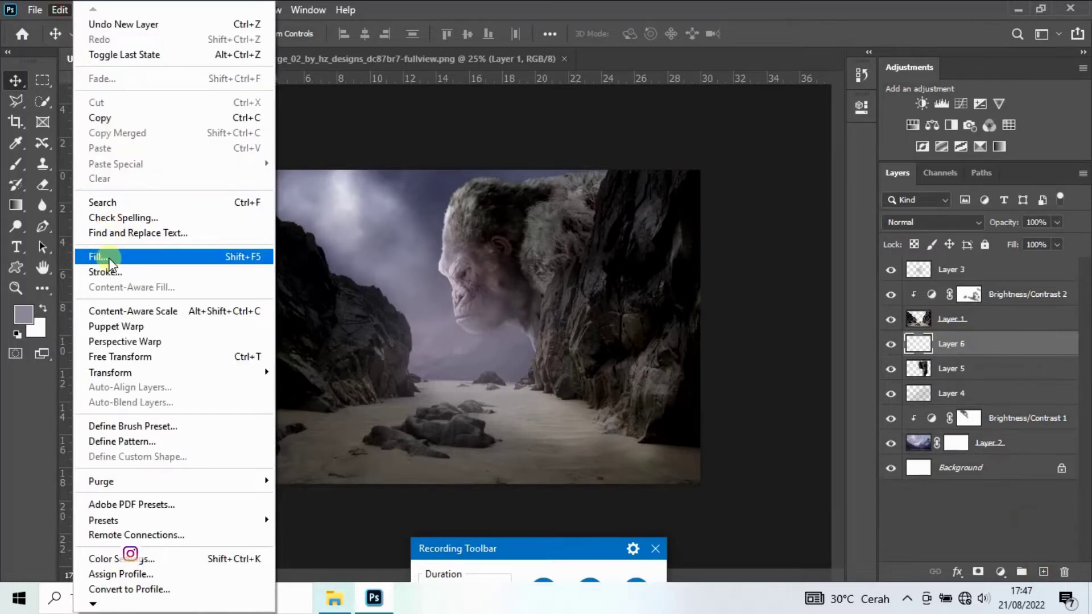
click(156, 257)
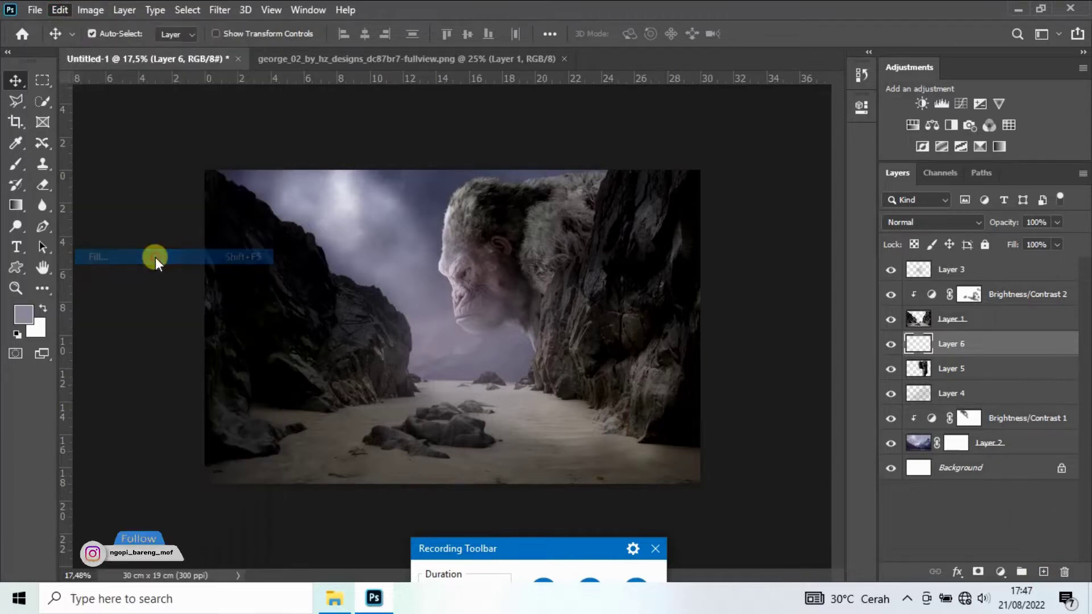
click(645, 142)
key(v)
click(983, 348)
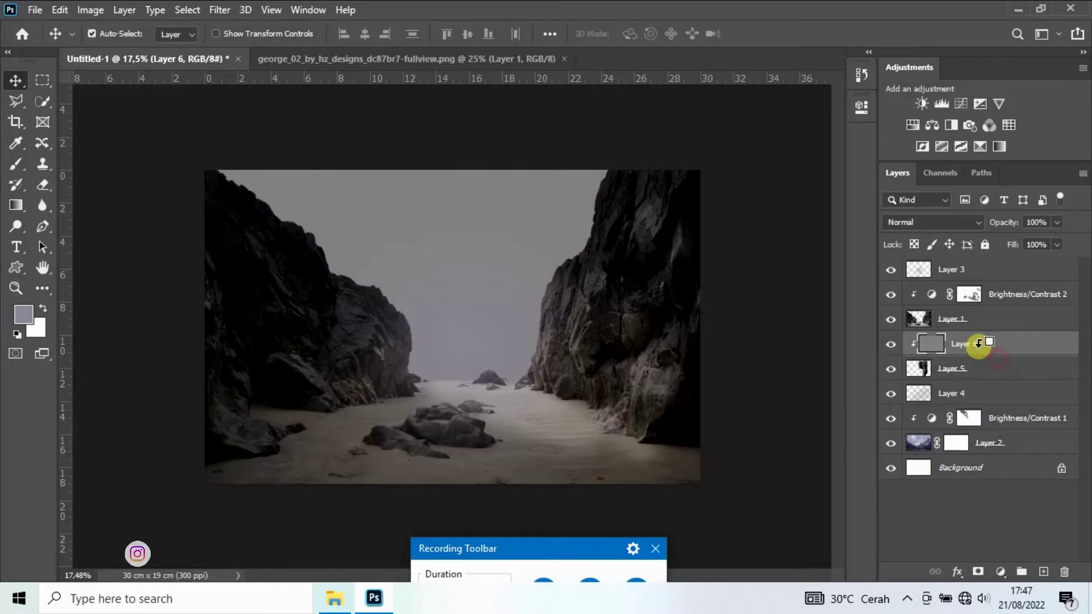
alt+click(998, 356)
click(920, 225)
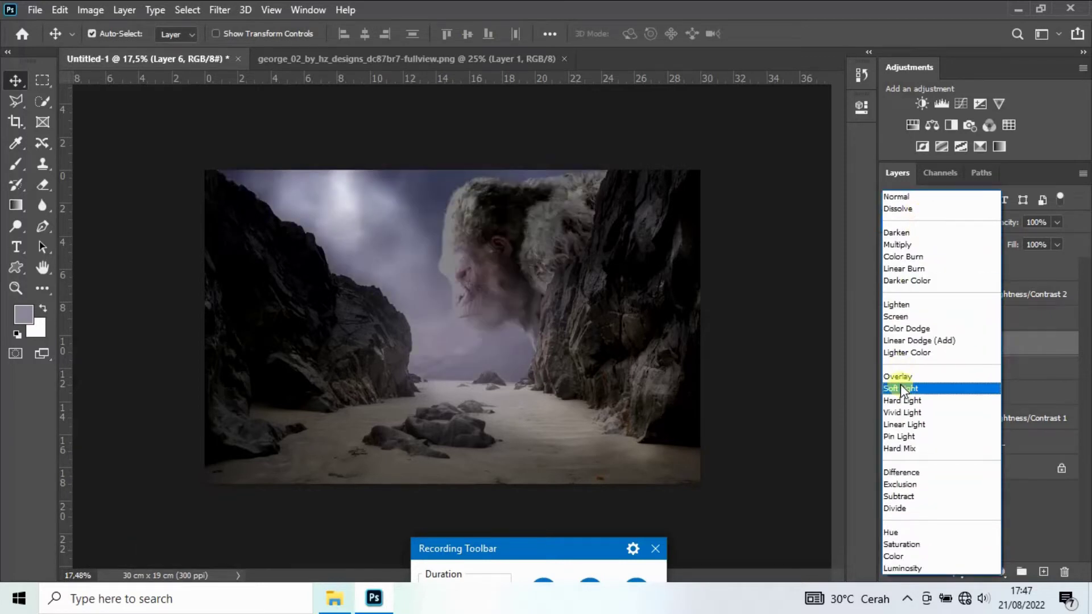
click(899, 379)
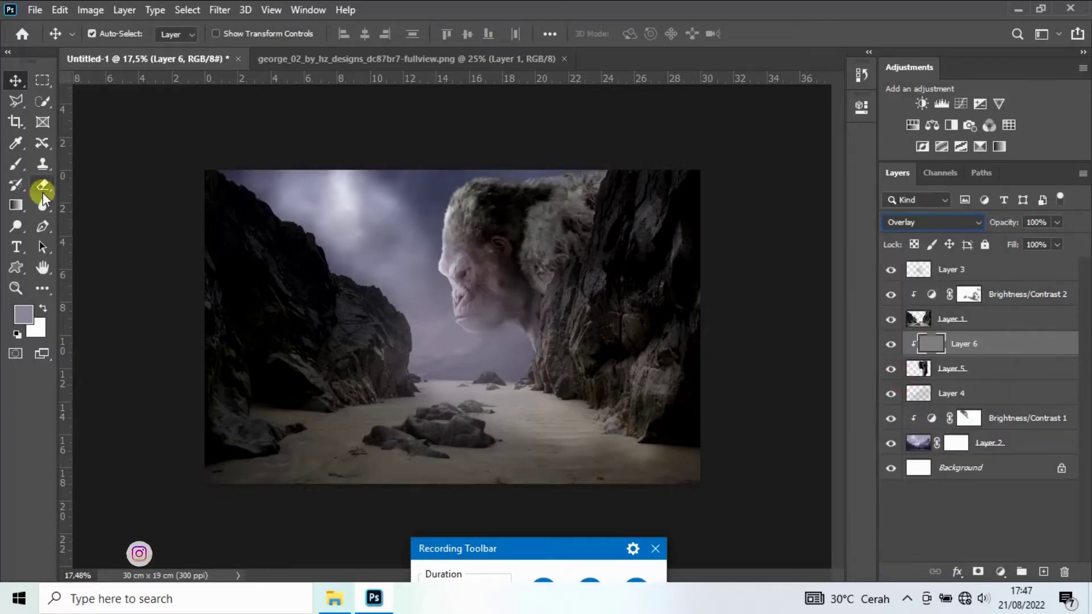
Step: Burn the fur on the gorilla's head with a 500 px brush
drag(17, 230, 61, 239)
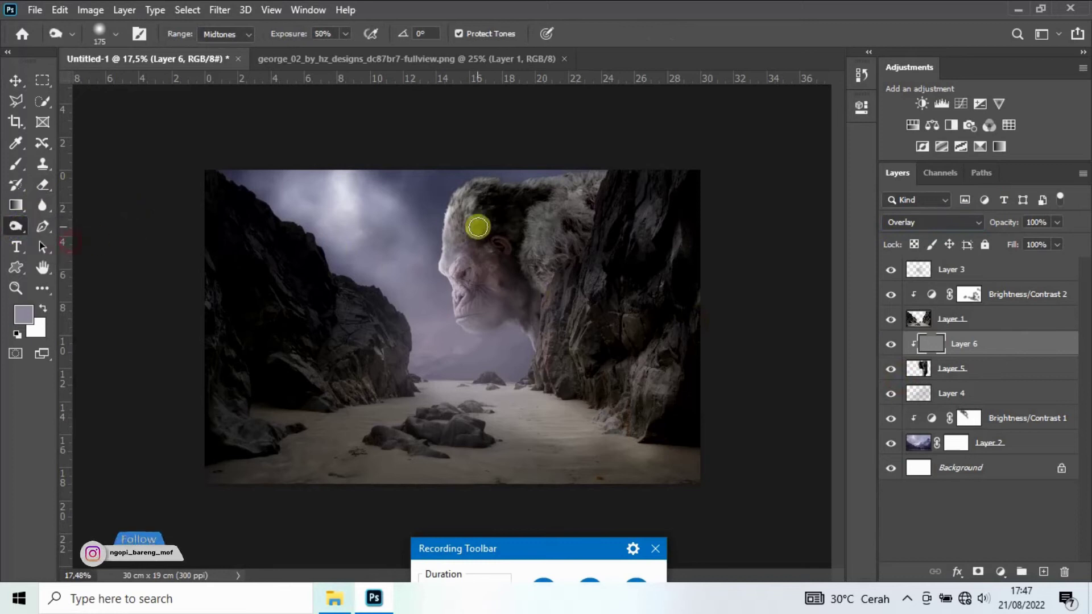
key(bracketright)
mouse_move(555, 211)
mouse_down()
mouse_move(554, 253)
mouse_move(568, 210)
mouse_move(540, 268)
mouse_move(526, 197)
mouse_move(551, 312)
mouse_move(534, 227)
mouse_move(497, 237)
mouse_move(519, 290)
mouse_move(512, 280)
mouse_move(559, 221)
mouse_move(595, 227)
mouse_move(595, 202)
mouse_move(561, 253)
mouse_move(490, 250)
mouse_move(505, 305)
mouse_move(480, 207)
mouse_move(470, 317)
mouse_move(485, 299)
mouse_move(569, 288)
mouse_move(507, 226)
mouse_move(585, 213)
mouse_move(561, 288)
mouse_move(548, 263)
mouse_move(557, 365)
mouse_up()
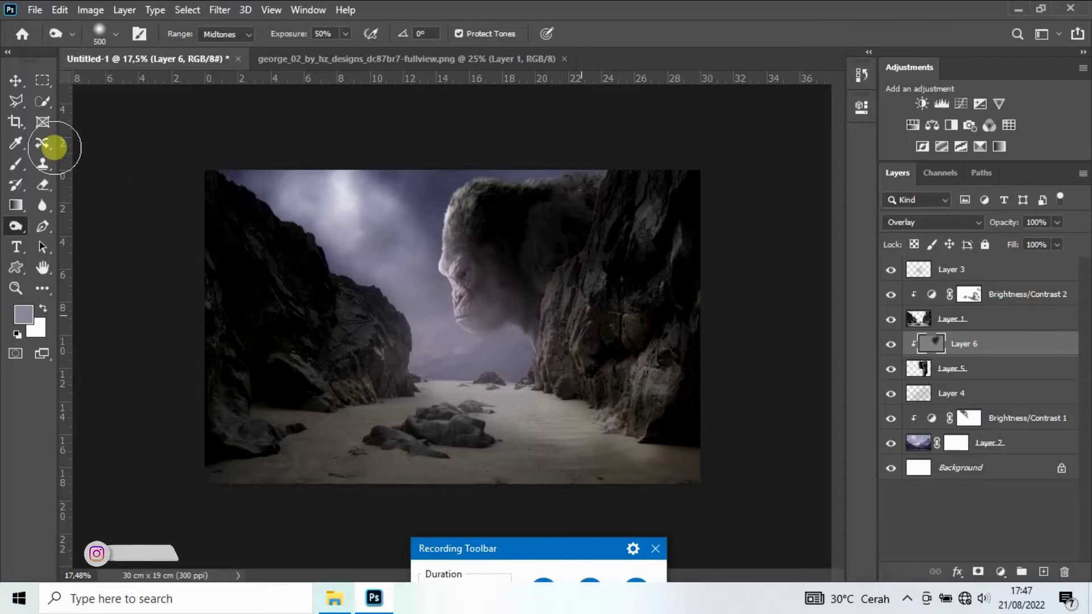
click(15, 81)
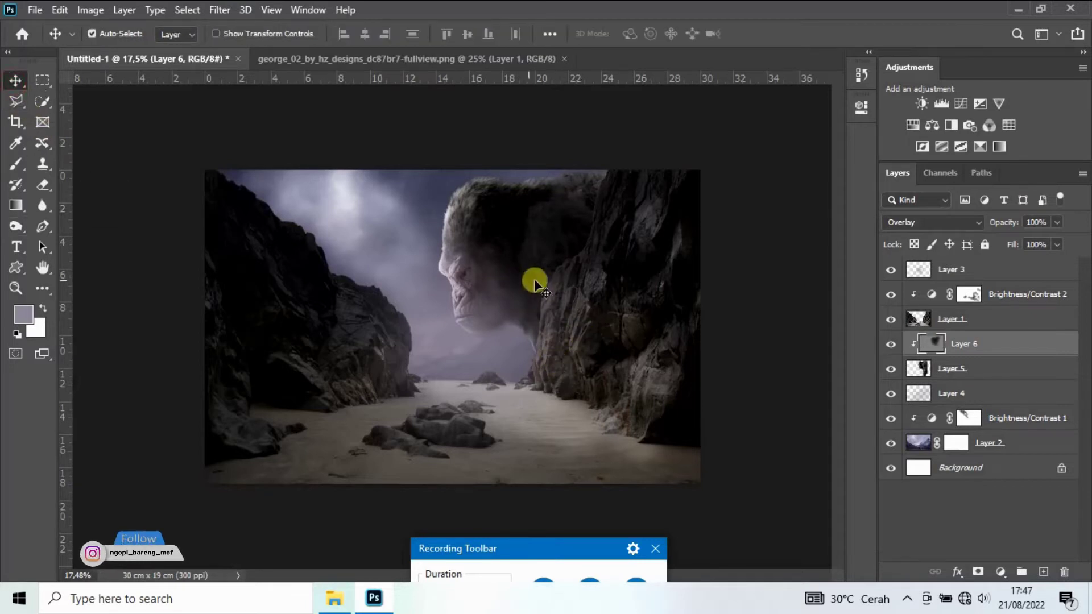
Step: Dodge along the edges of the ape's head and face to lighten them
drag(16, 226, 54, 224)
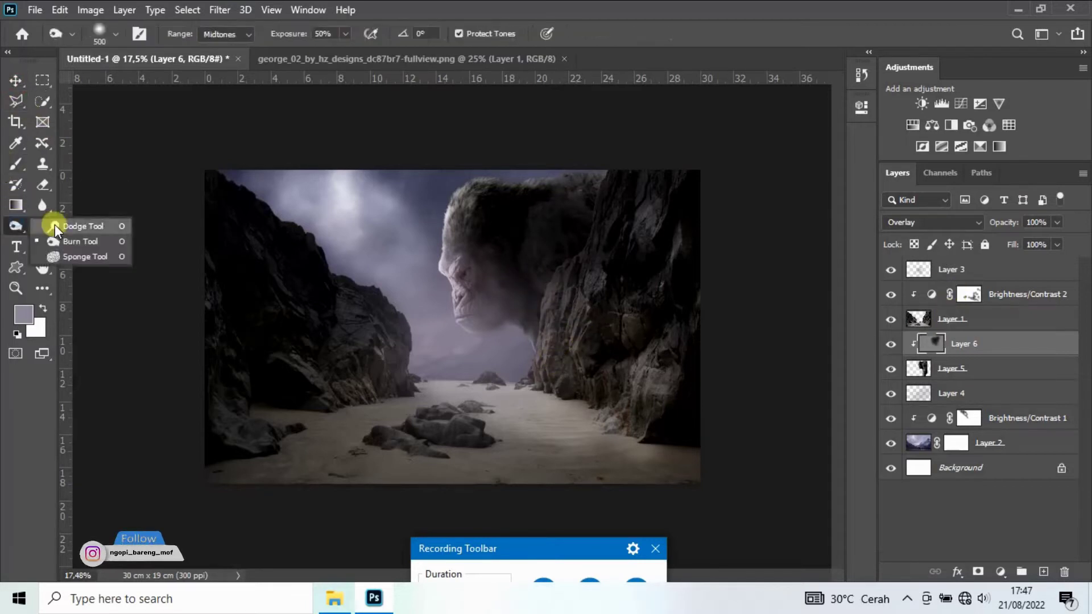
key(bracketright)
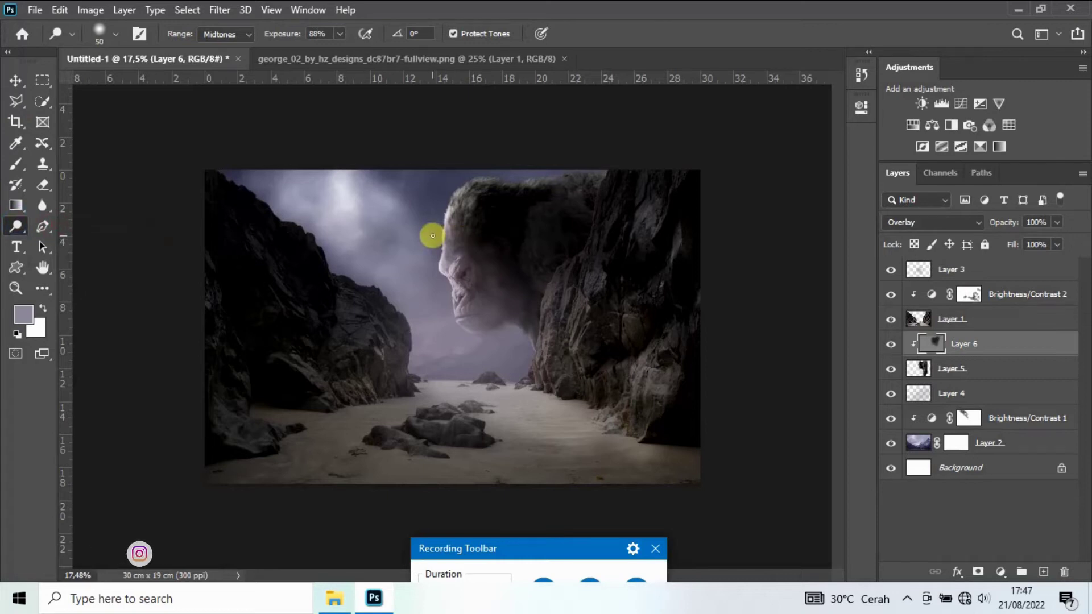
mouse_move(476, 179)
mouse_down()
mouse_move(449, 221)
mouse_move(451, 275)
mouse_move(452, 266)
mouse_up()
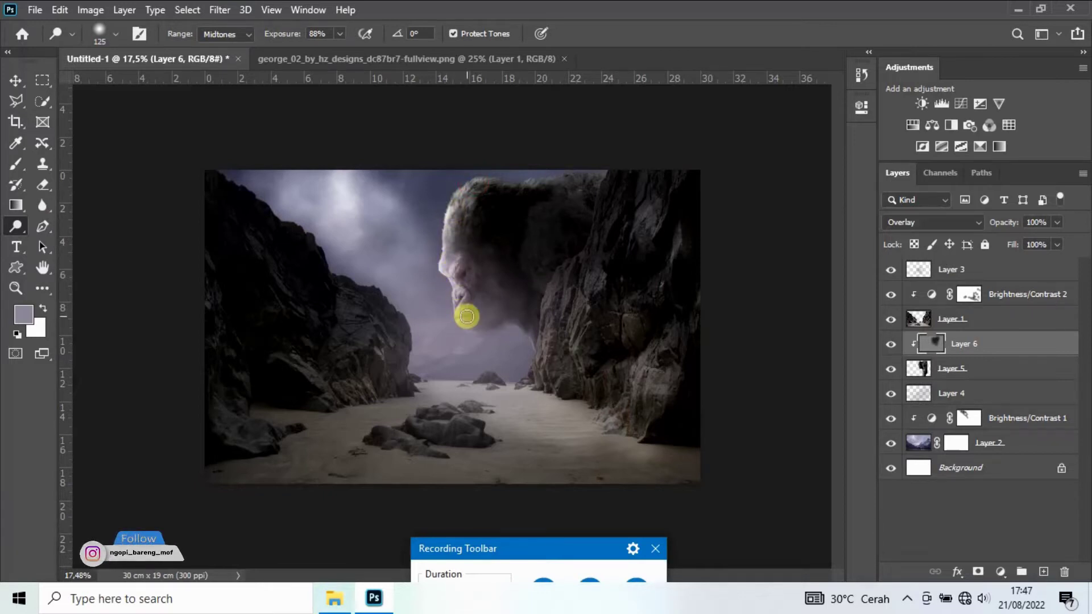
drag(453, 279, 450, 267)
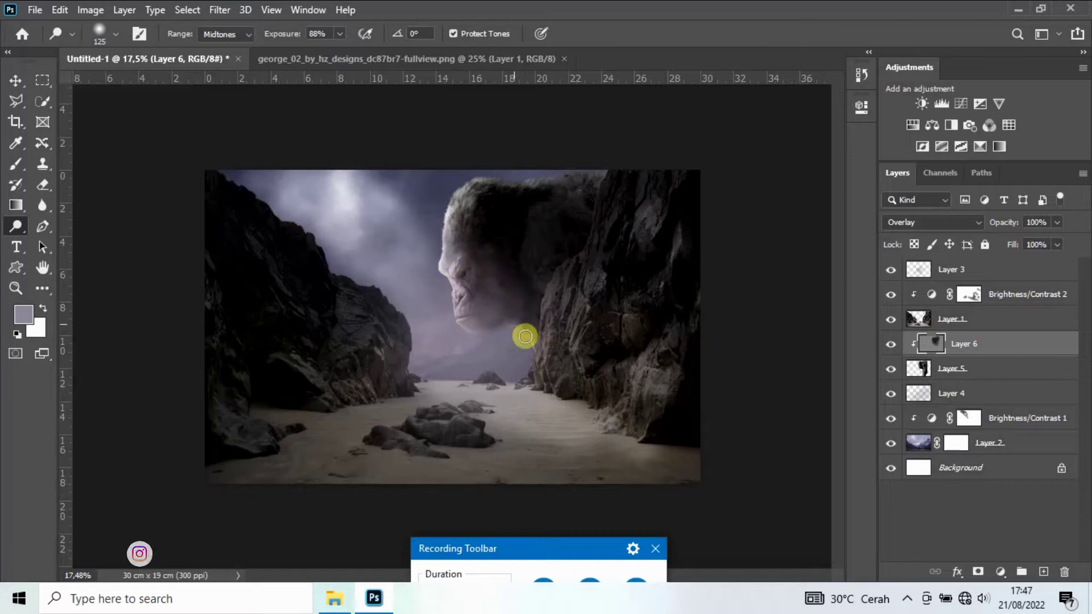
mouse_move(510, 322)
mouse_down()
mouse_move(446, 195)
mouse_move(454, 243)
mouse_up()
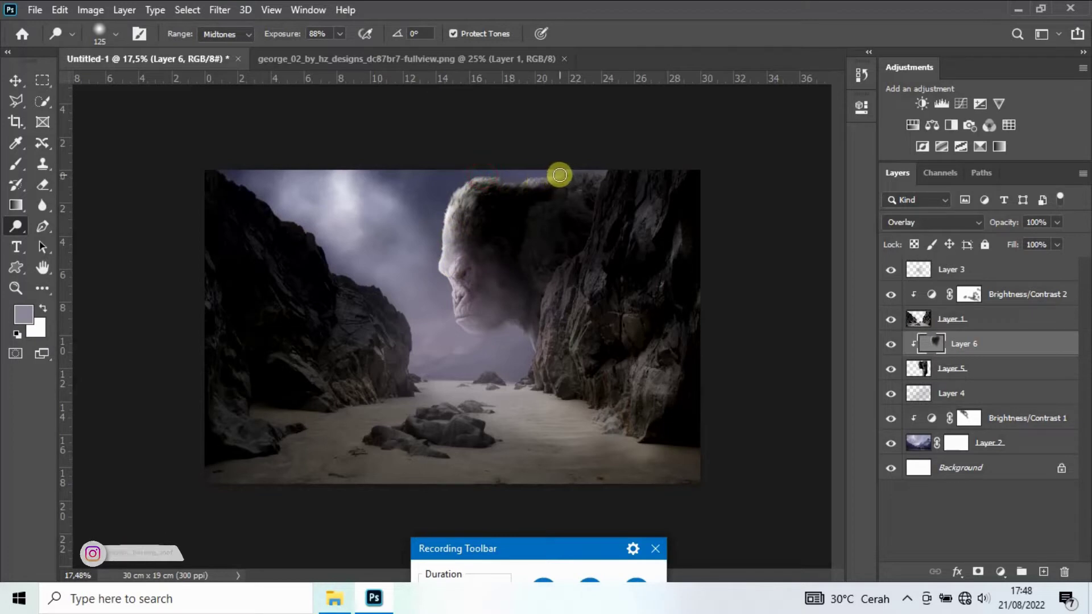
click(16, 80)
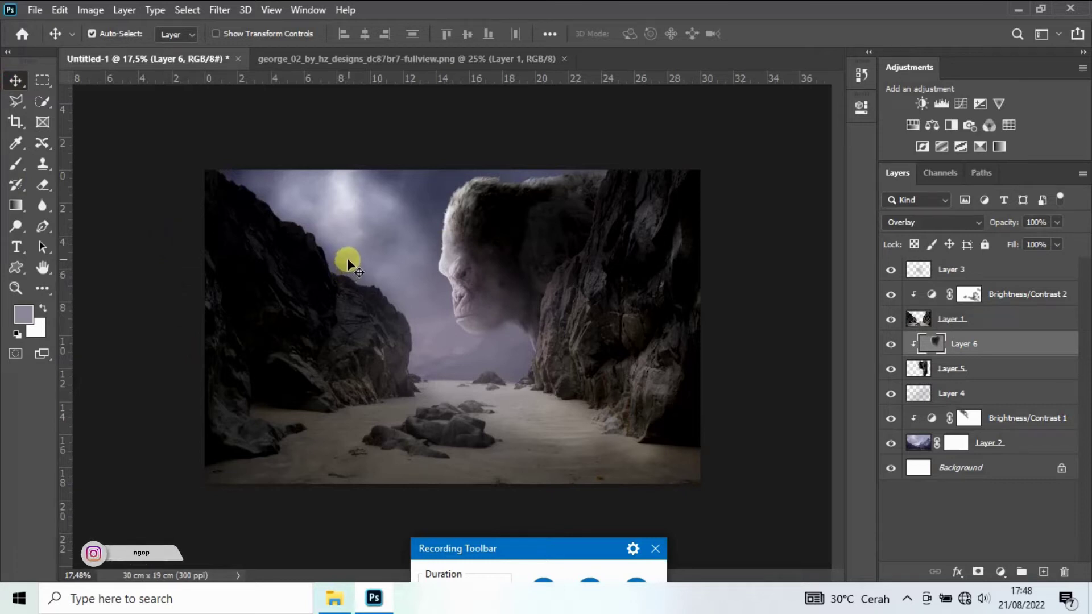
Step: Add Layer 7 with a vivid blue foreground, placed between Layer 1 and Layer 6
click(980, 272)
click(1042, 573)
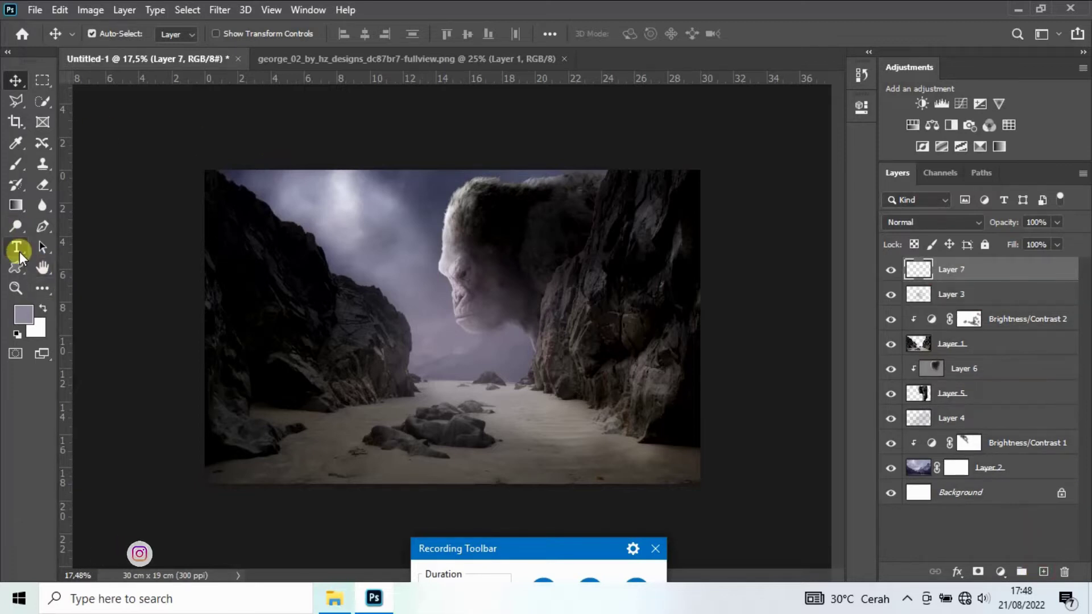
click(20, 163)
click(28, 319)
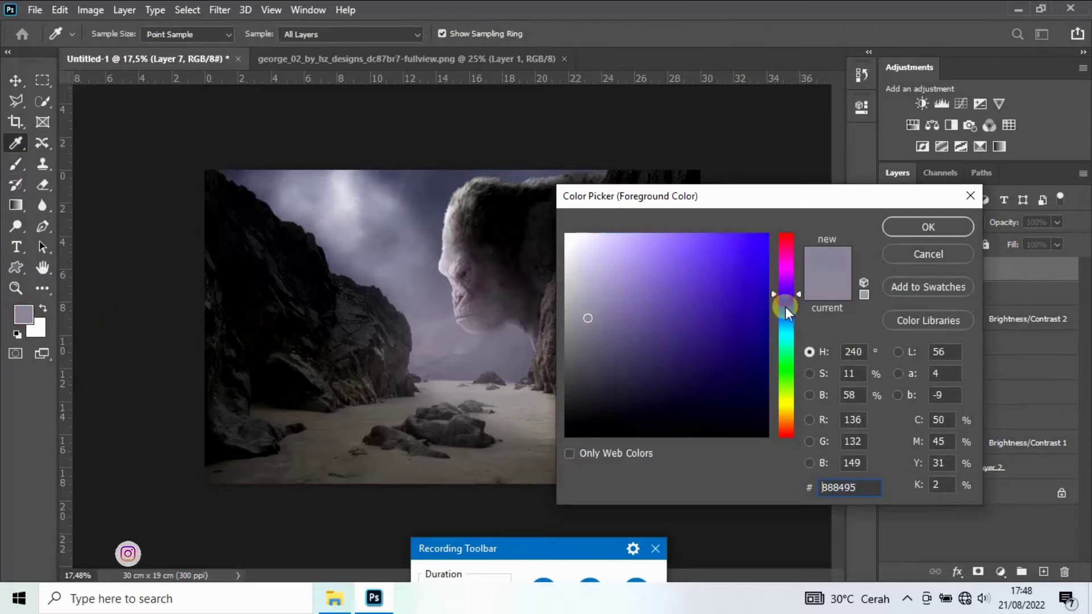
click(786, 314)
click(763, 240)
click(897, 228)
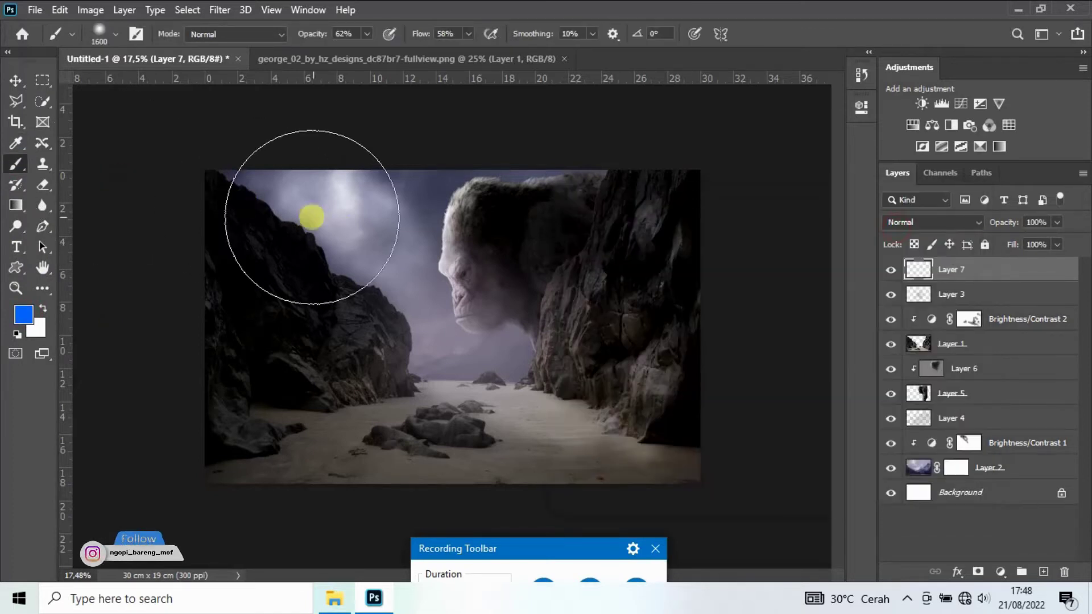
drag(964, 272, 979, 357)
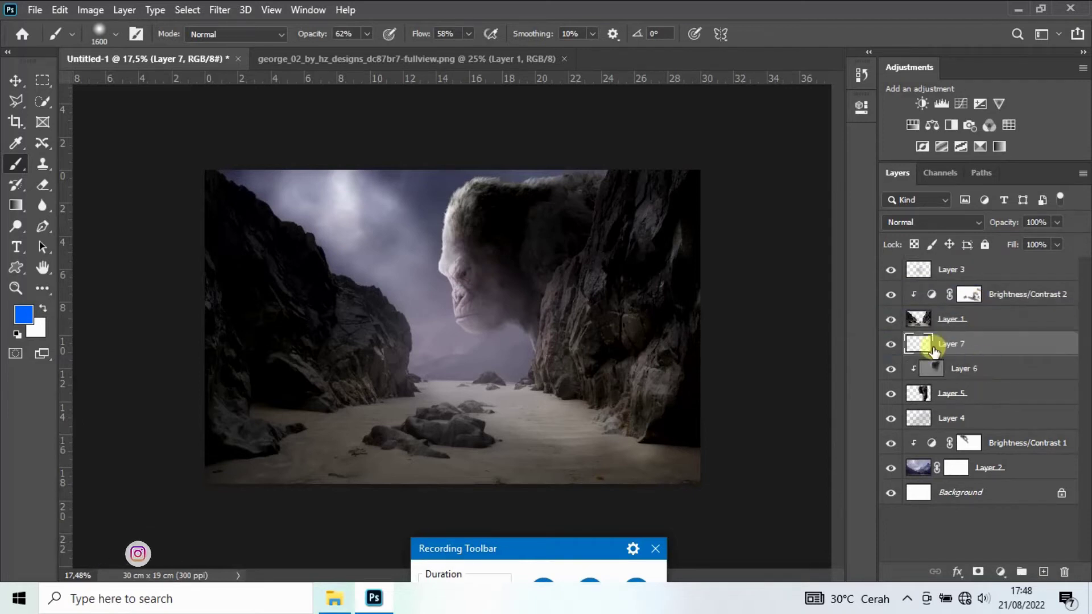
Step: Paint a blue glow into the sky and set Layer 7 to Color Dodge
click(346, 226)
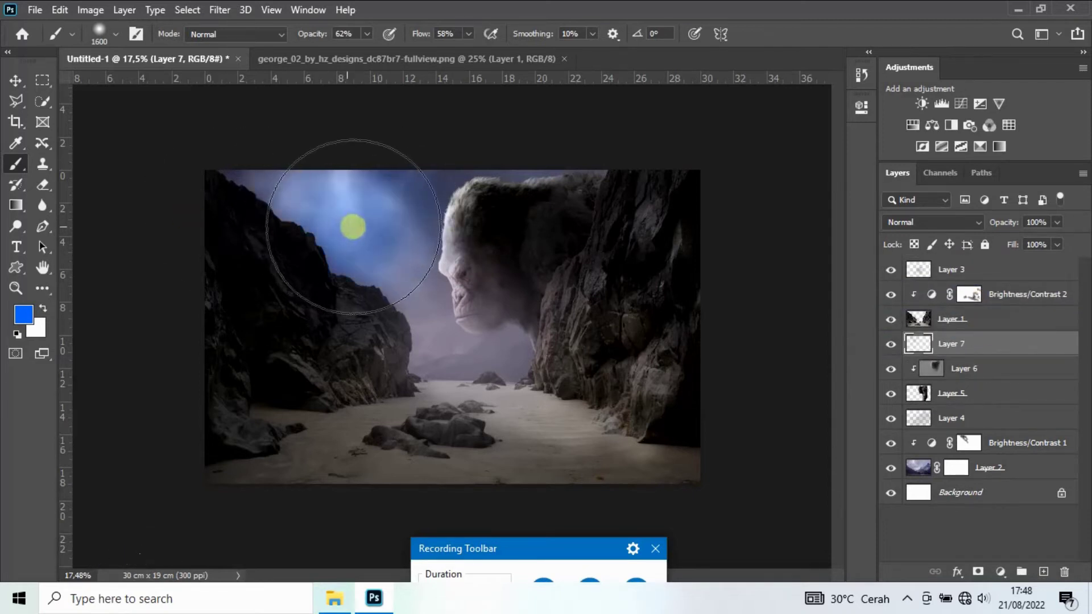
click(341, 226)
click(974, 223)
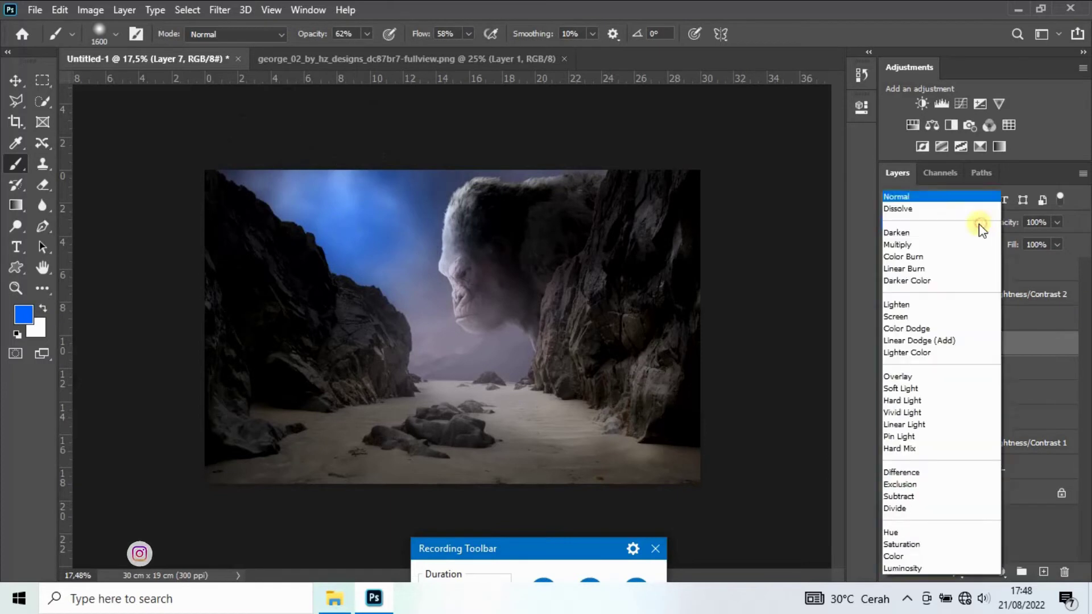
click(911, 329)
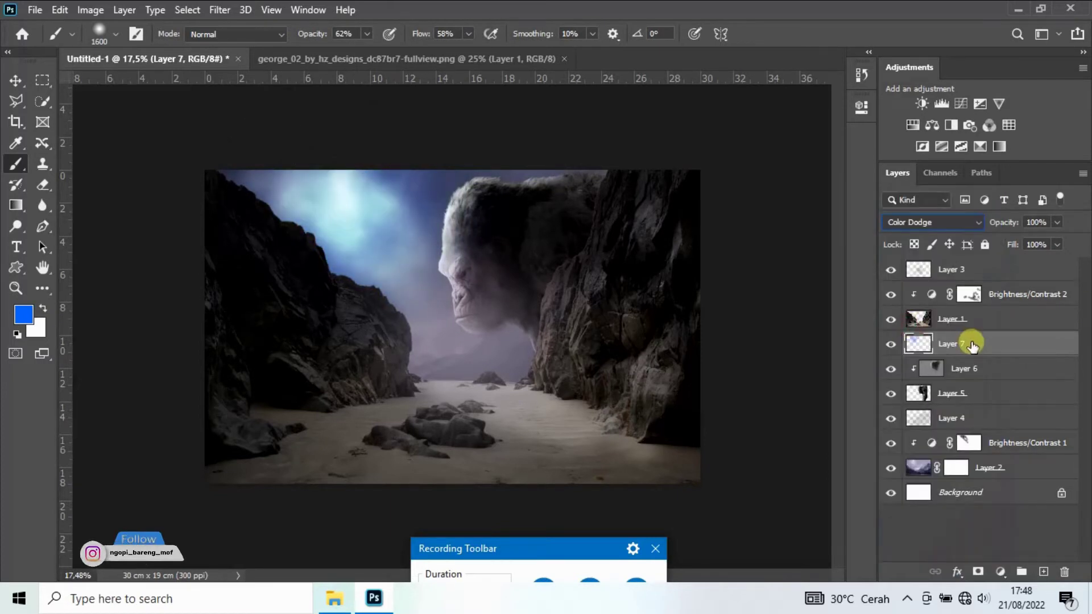
Step: Duplicate the glow layer as a lower-opacity Overlay copy, brightening around the ape's face
key(ctrl+j)
click(974, 222)
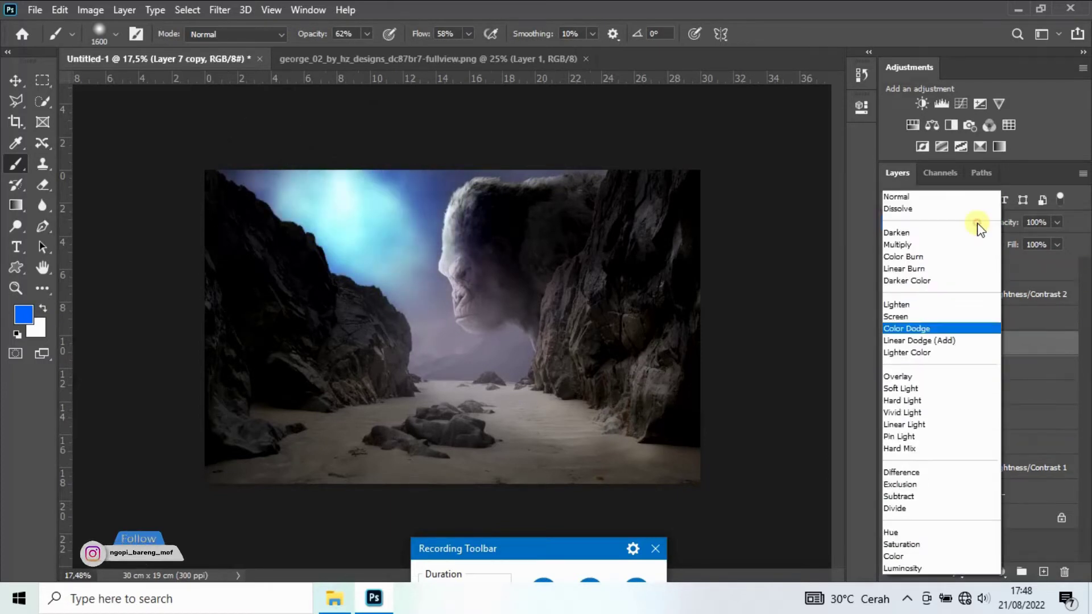
click(907, 370)
drag(1003, 223, 975, 225)
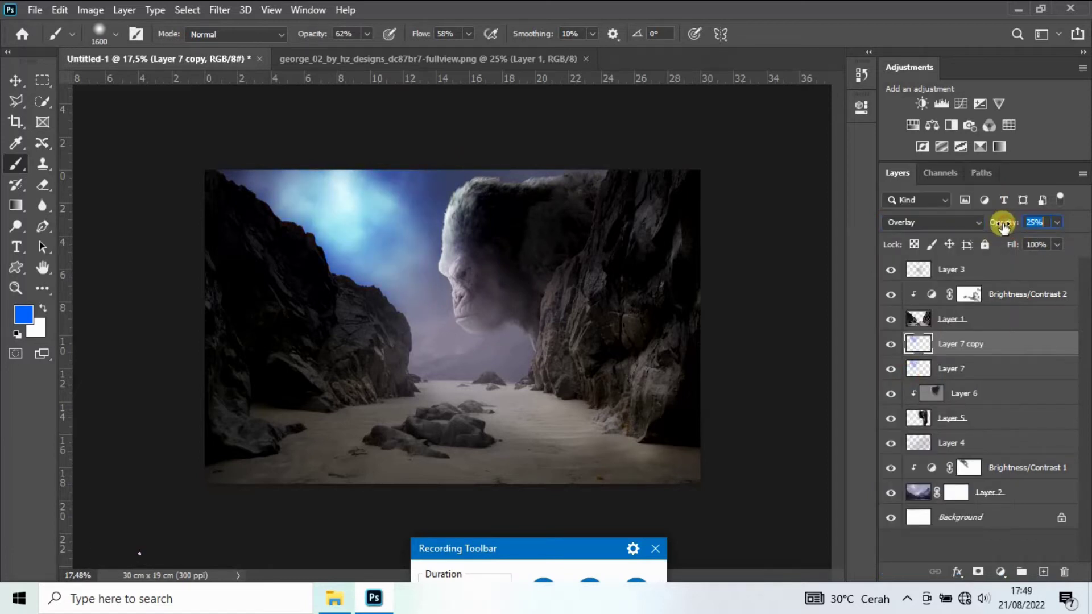
mouse_move(475, 335)
mouse_down()
mouse_move(453, 319)
mouse_move(490, 376)
mouse_up()
click(932, 372)
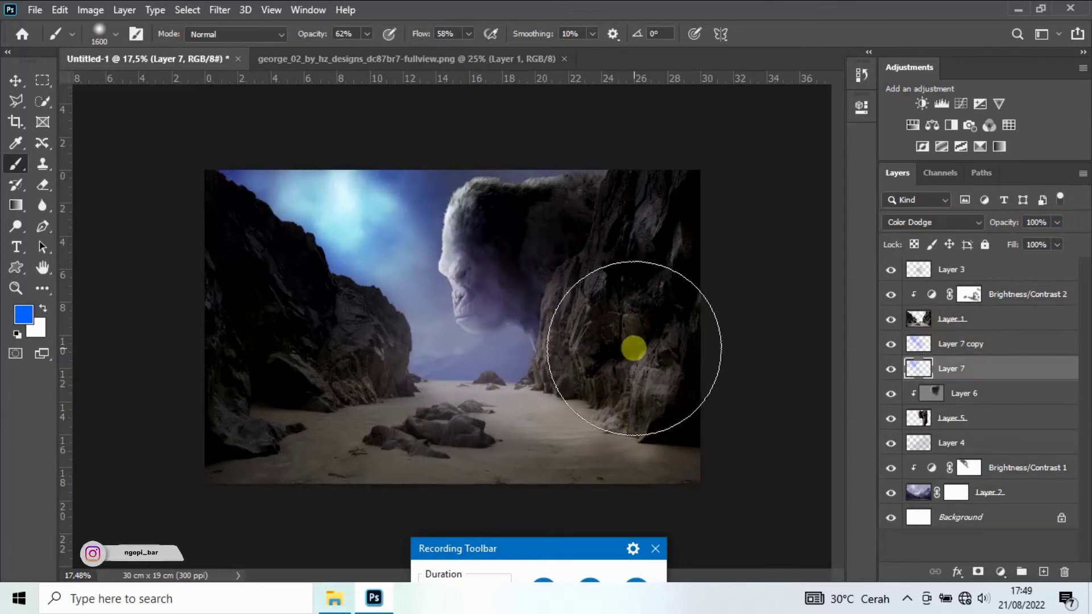
click(995, 275)
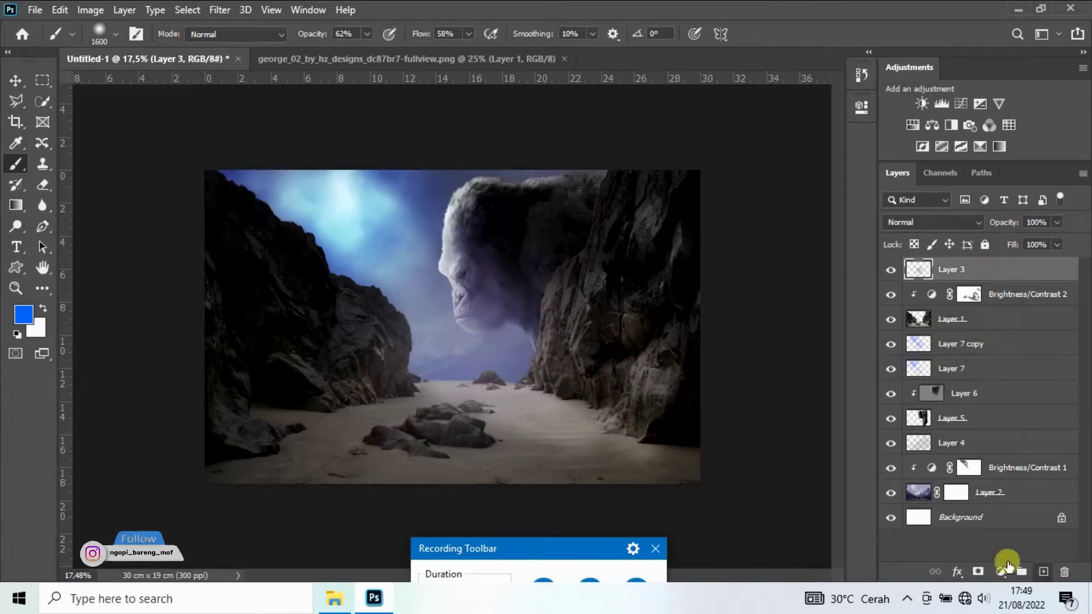
Step: Add Layer 8 on top, paint the cliff and sand blue, and set it to Overlay at 57%
click(1043, 572)
mouse_move(573, 354)
mouse_down()
mouse_move(629, 285)
mouse_move(480, 385)
mouse_move(615, 407)
mouse_up()
click(961, 222)
click(904, 368)
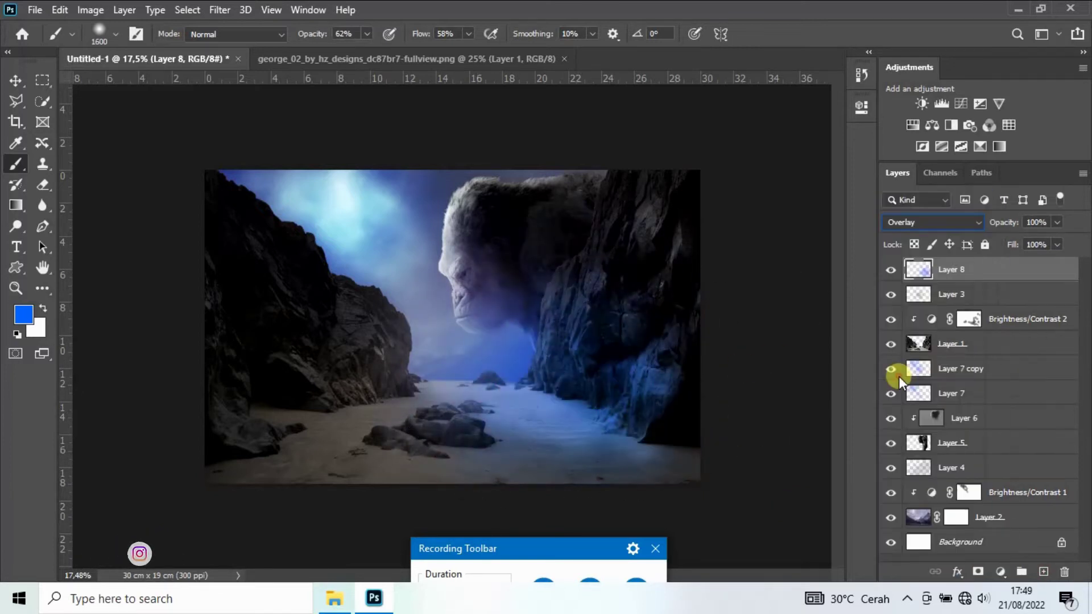
mouse_move(383, 434)
mouse_down()
mouse_move(519, 303)
mouse_move(641, 235)
mouse_up()
mouse_move(1004, 222)
mouse_down()
mouse_move(972, 227)
mouse_move(996, 227)
mouse_up()
drag(498, 504, 444, 492)
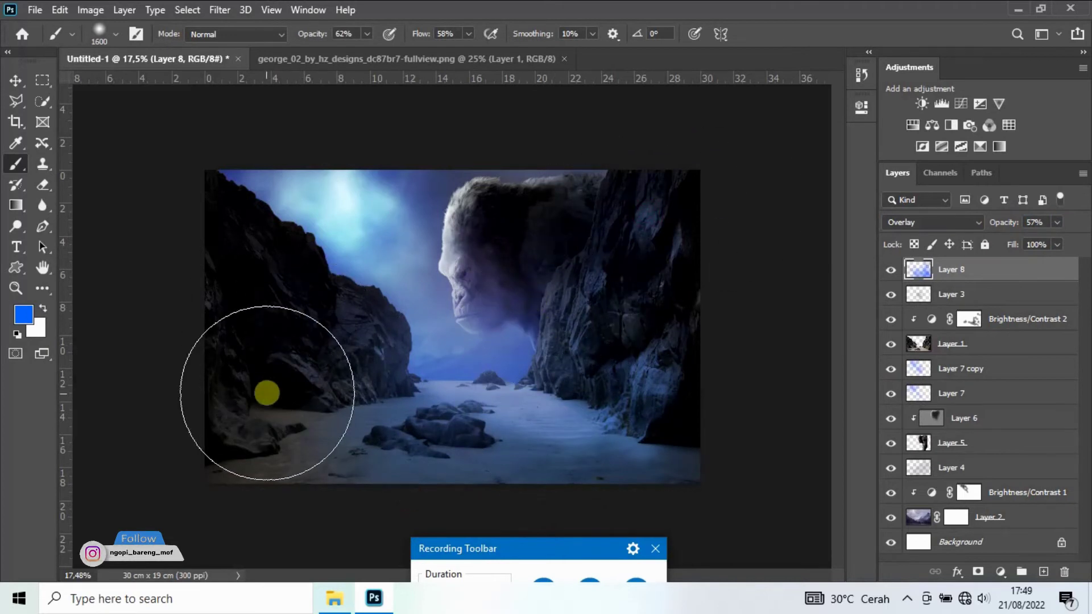
Step: Add Layer 9 clipped to Layer 6, paint blue over the ape's head, and set it to Overlay at lower opacity
click(15, 81)
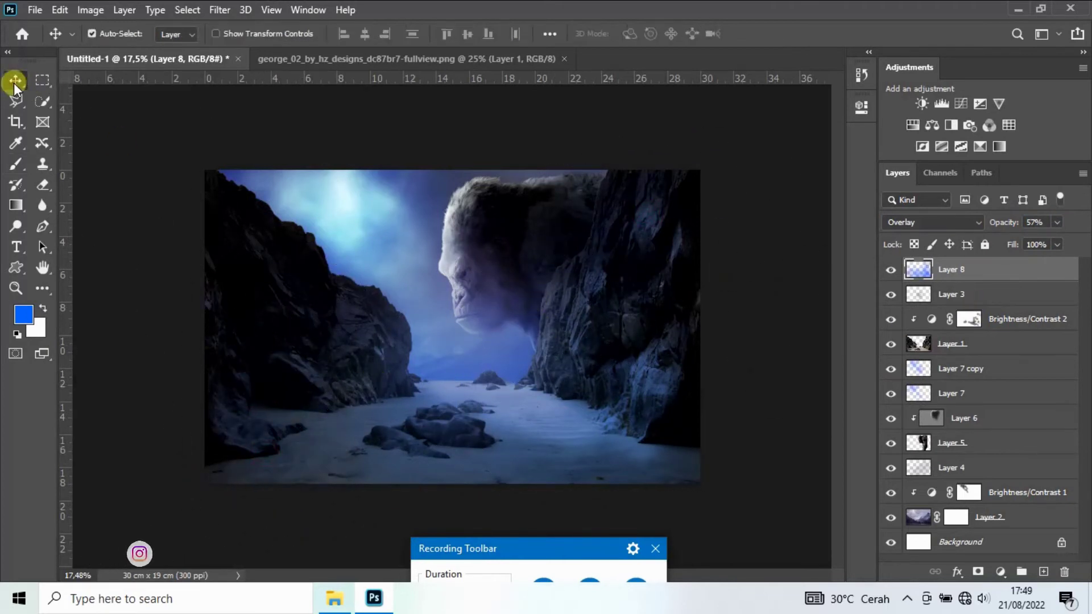
click(1002, 423)
click(1043, 572)
alt+click(1041, 431)
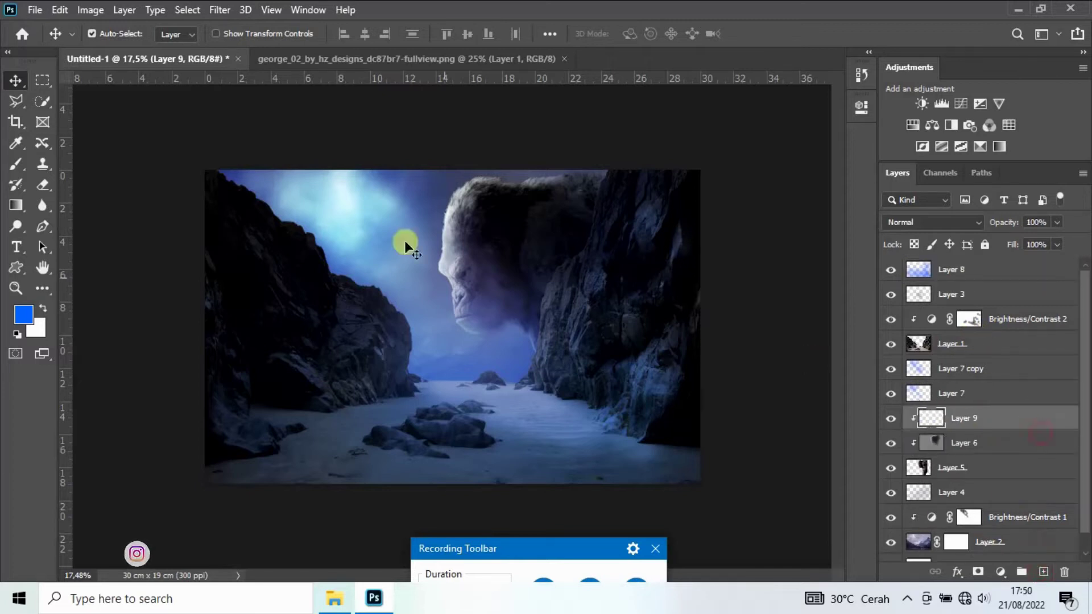
click(15, 164)
key(bracketleft)
key(bracketleft)
key(bracketleft)
mouse_move(483, 187)
mouse_down()
mouse_move(449, 206)
mouse_move(463, 313)
mouse_up()
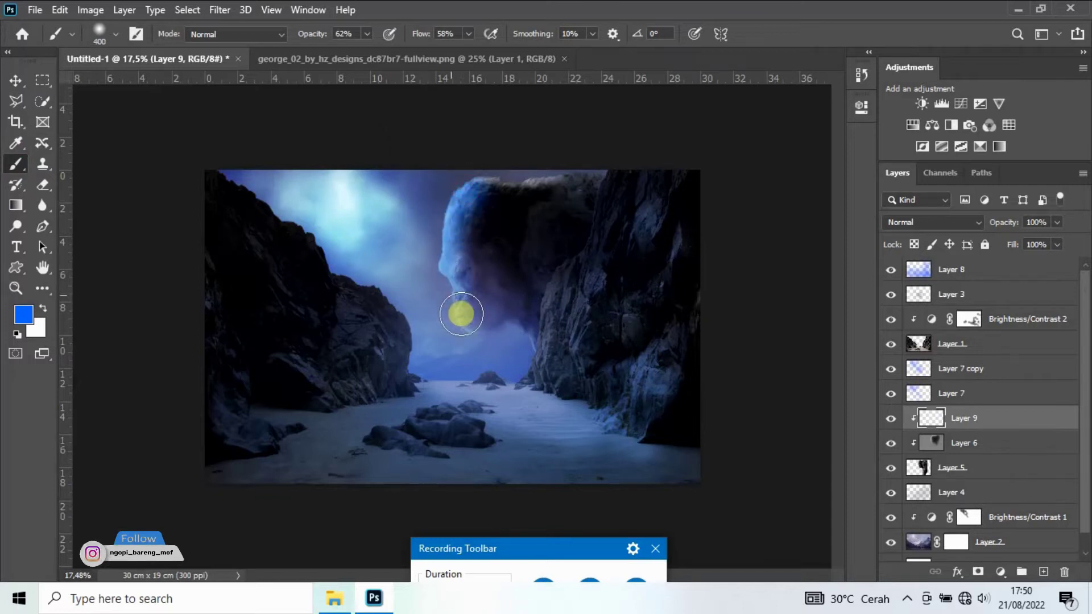
click(960, 222)
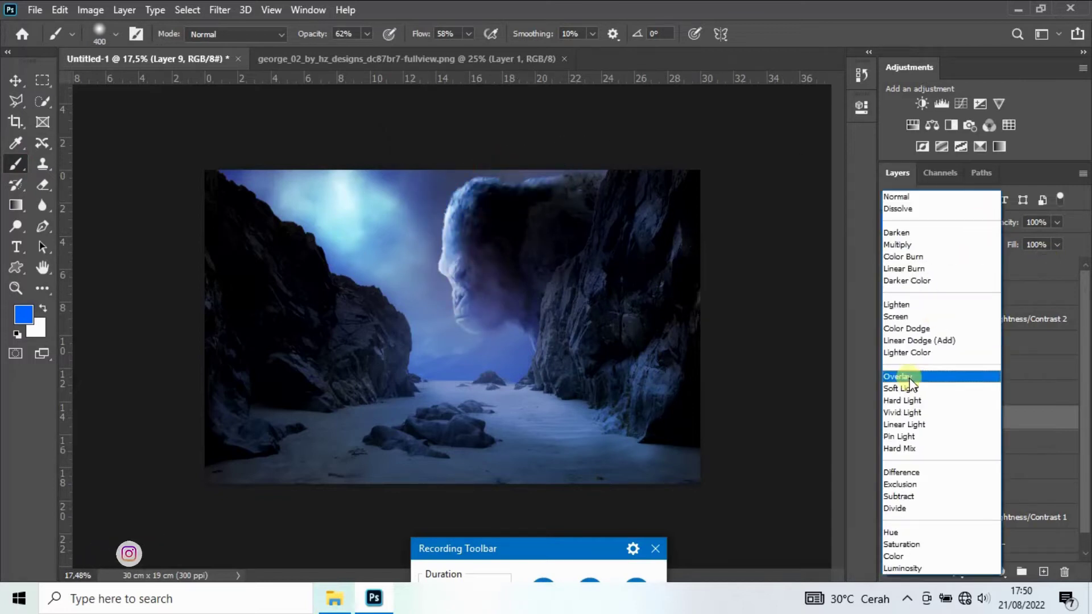
click(909, 377)
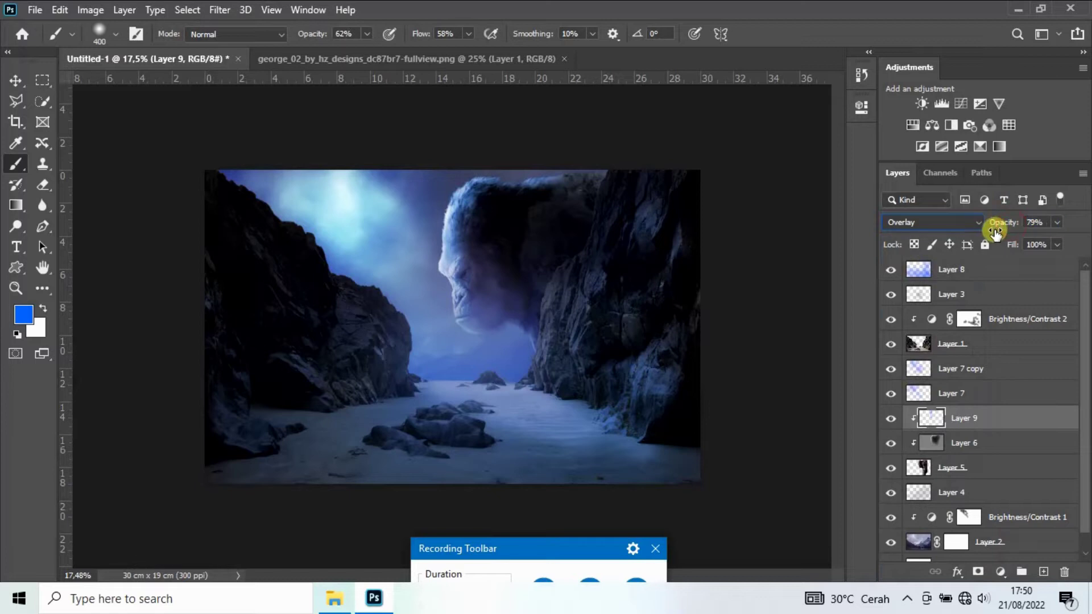
drag(1026, 223, 994, 224)
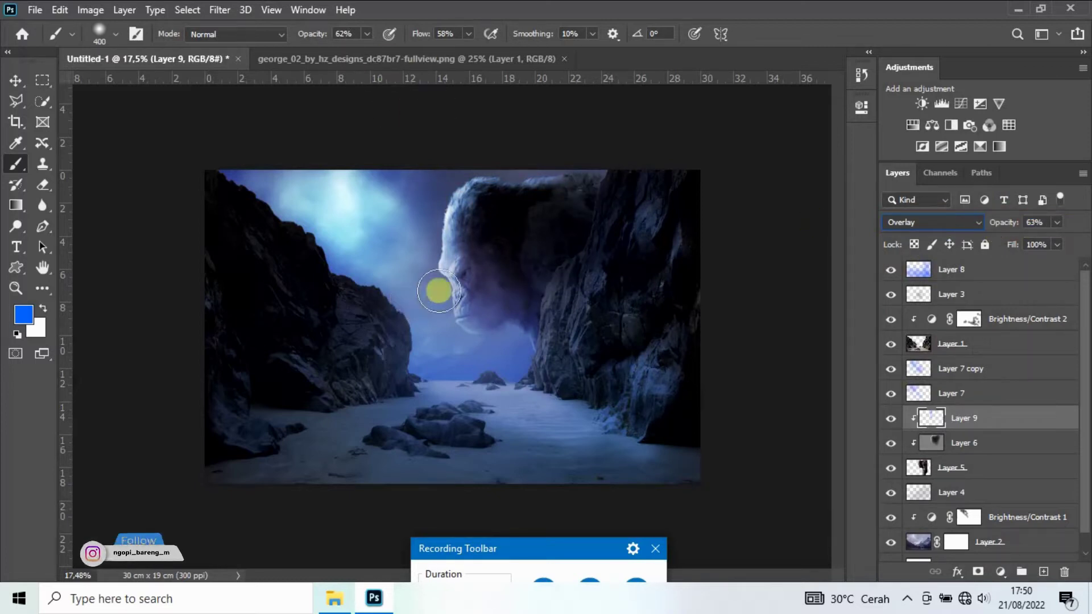
Step: Ease Layer 7's sky glow to 59% opacity and reselect Layer 8
click(962, 392)
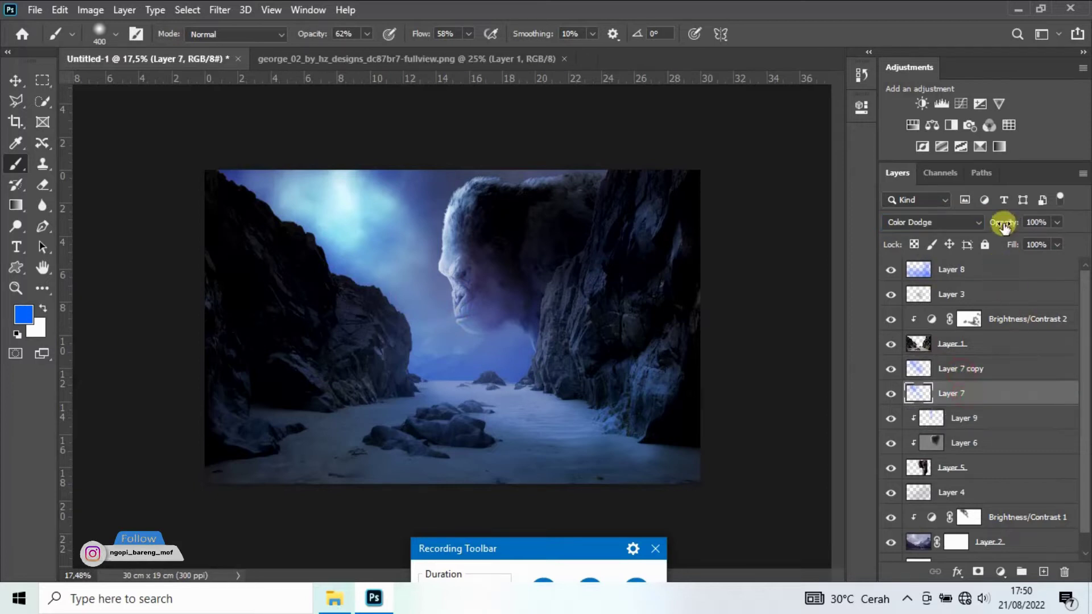
drag(1004, 226, 1008, 227)
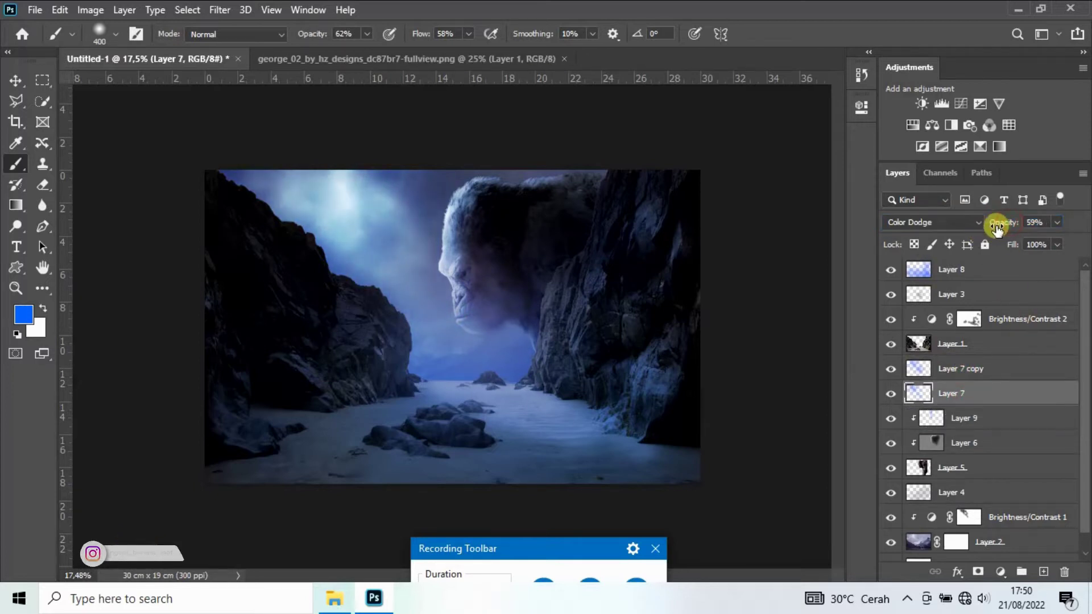
click(965, 273)
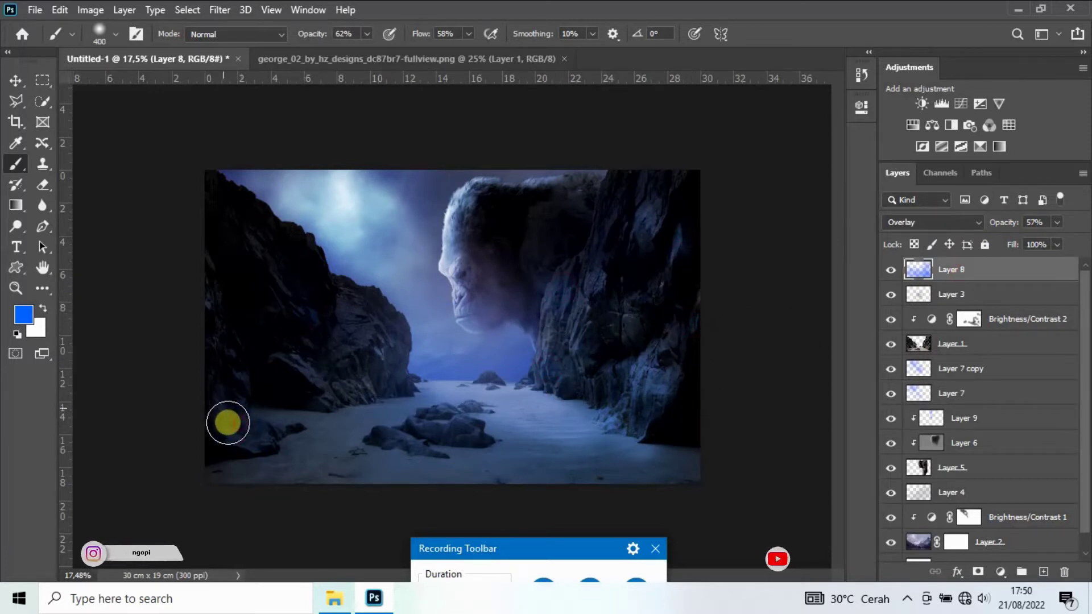
click(16, 81)
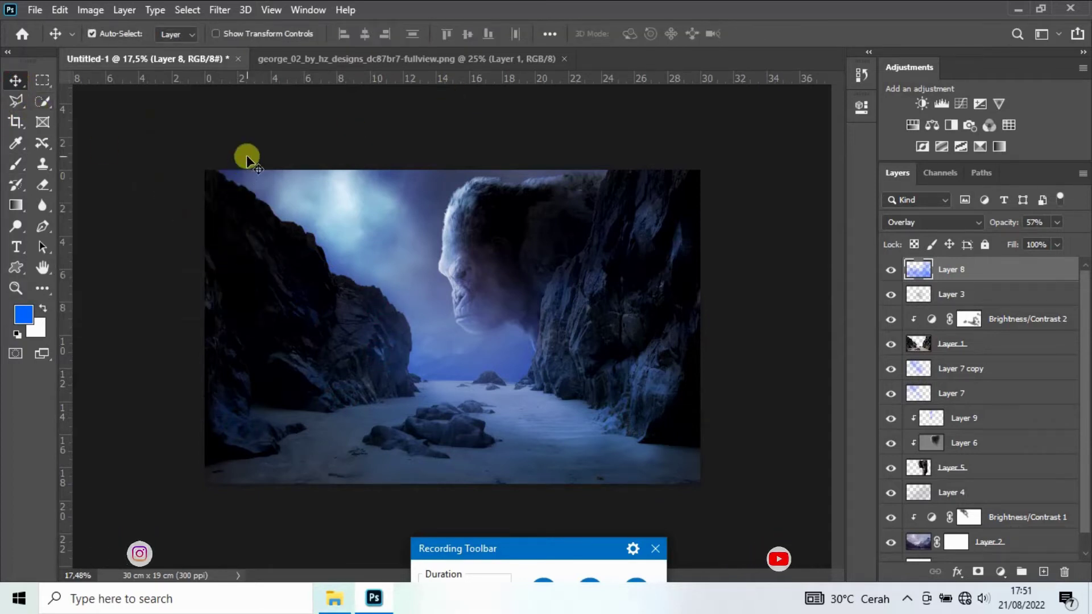
Step: Open the d1ac5s0 axe warrior PNG as its own document
click(343, 145)
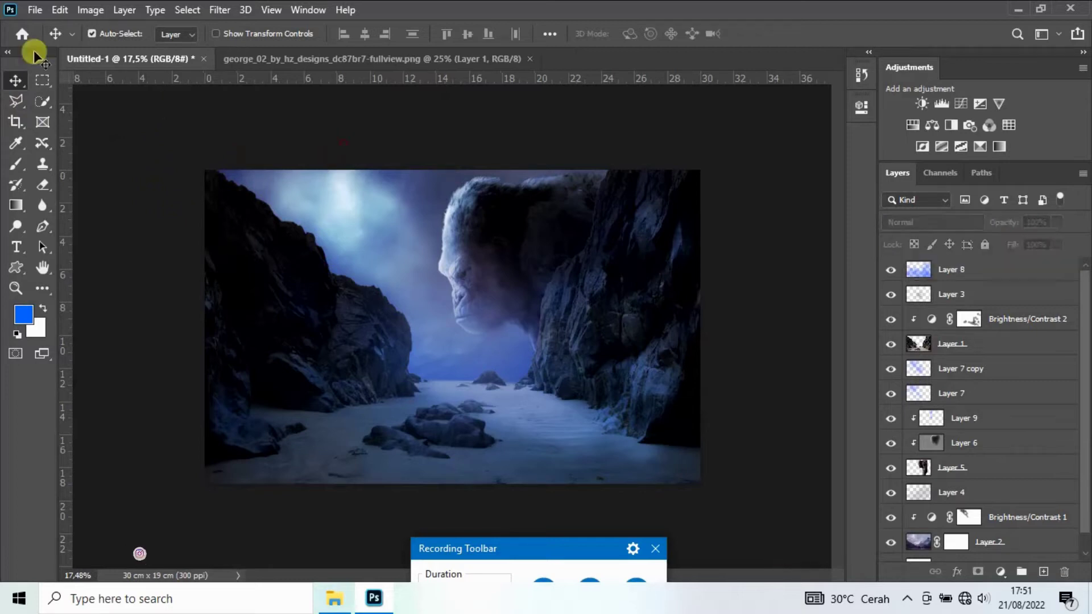
click(34, 9)
click(65, 42)
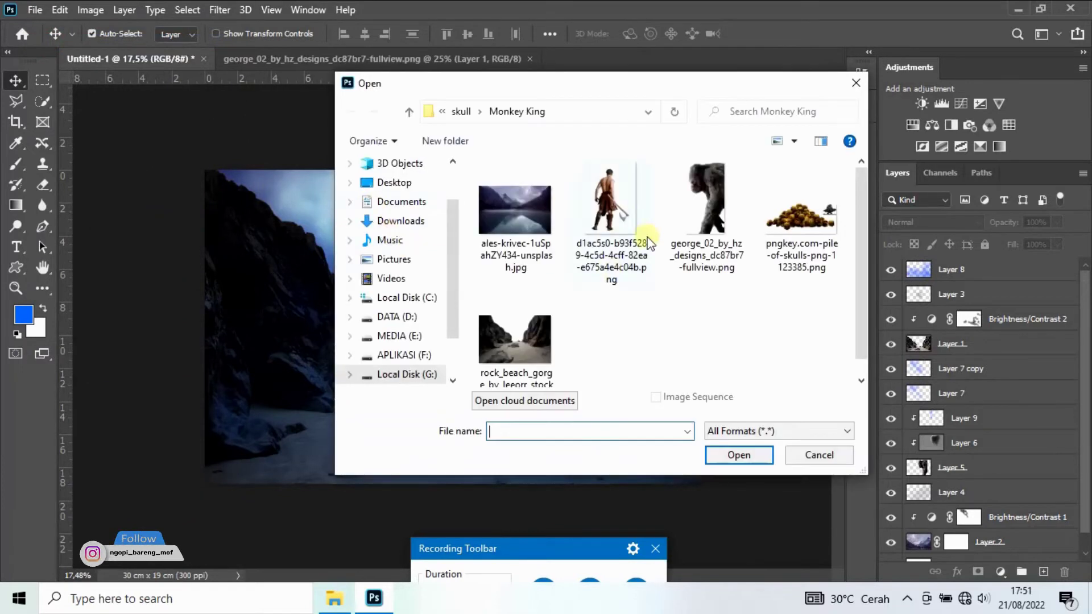
click(594, 210)
click(728, 452)
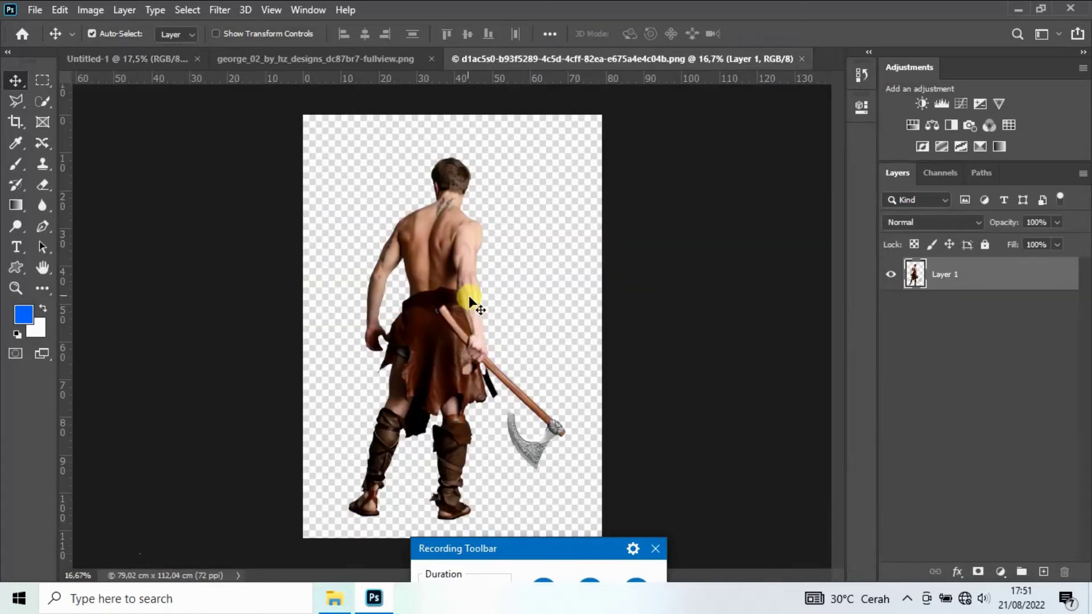
Step: Bring the warrior into the composite, scale it to about a third and flip it horizontally
mouse_move(446, 270)
mouse_down()
mouse_move(177, 71)
mouse_move(383, 379)
mouse_up()
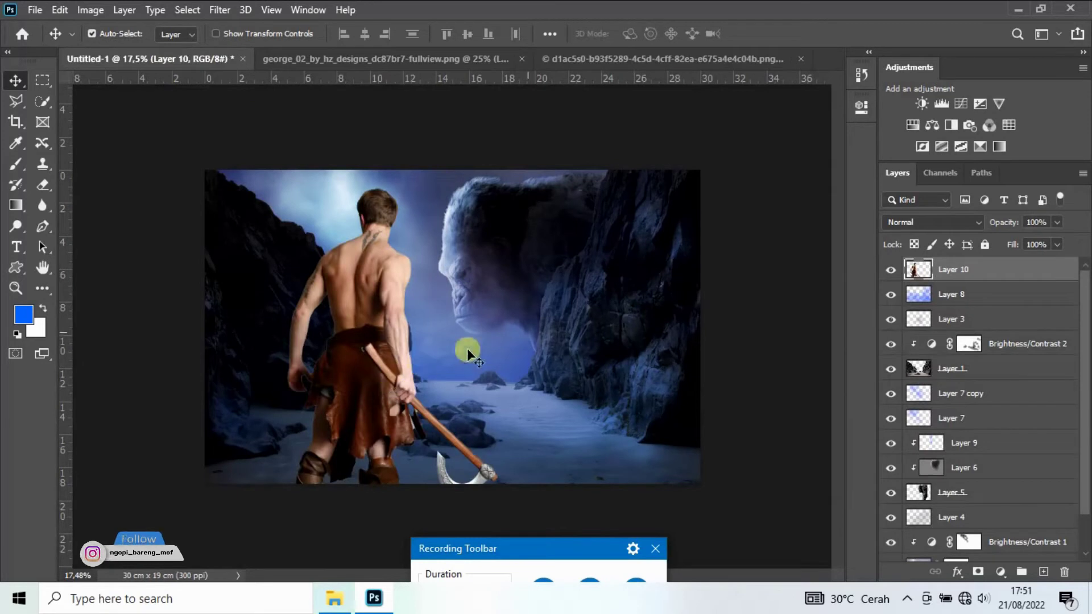
key(ctrl+t)
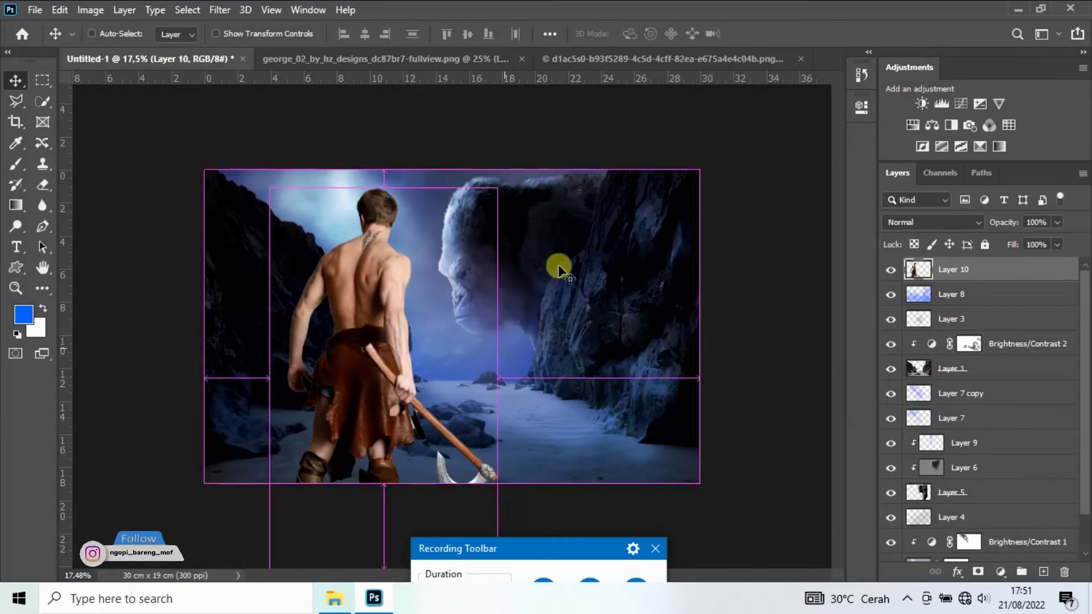
mouse_move(495, 190)
mouse_down()
mouse_move(373, 442)
mouse_move(339, 429)
mouse_move(400, 386)
mouse_move(391, 366)
mouse_move(366, 392)
mouse_up()
right_click(393, 398)
click(430, 376)
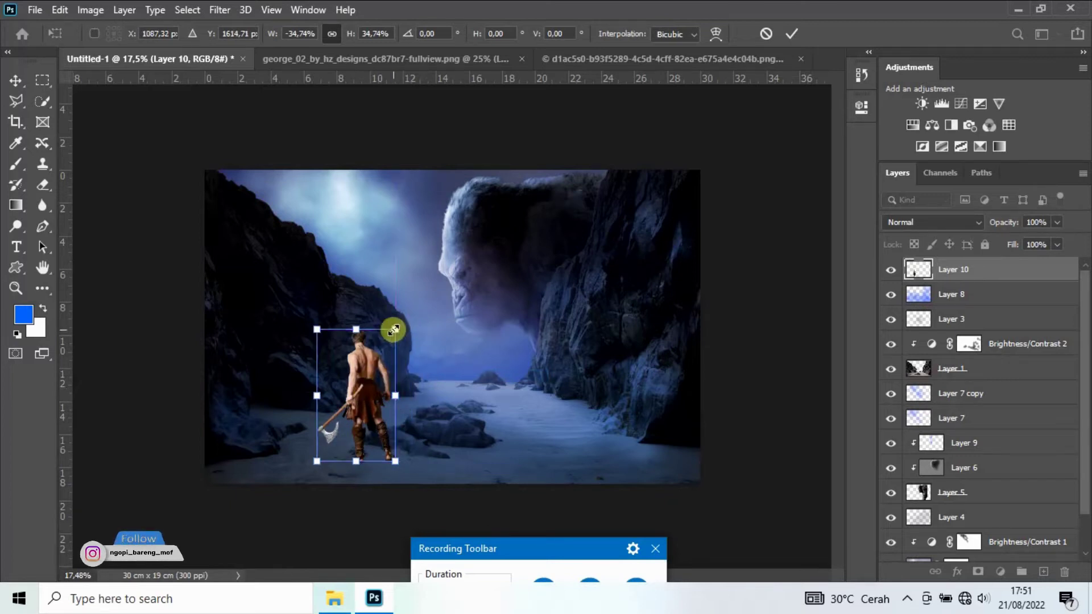
Step: Shrink the warrior further, place it on the lower-left sand and commit the transform
drag(394, 330, 367, 374)
mouse_move(354, 422)
mouse_down()
mouse_move(354, 406)
mouse_move(337, 420)
mouse_up()
drag(339, 414, 363, 412)
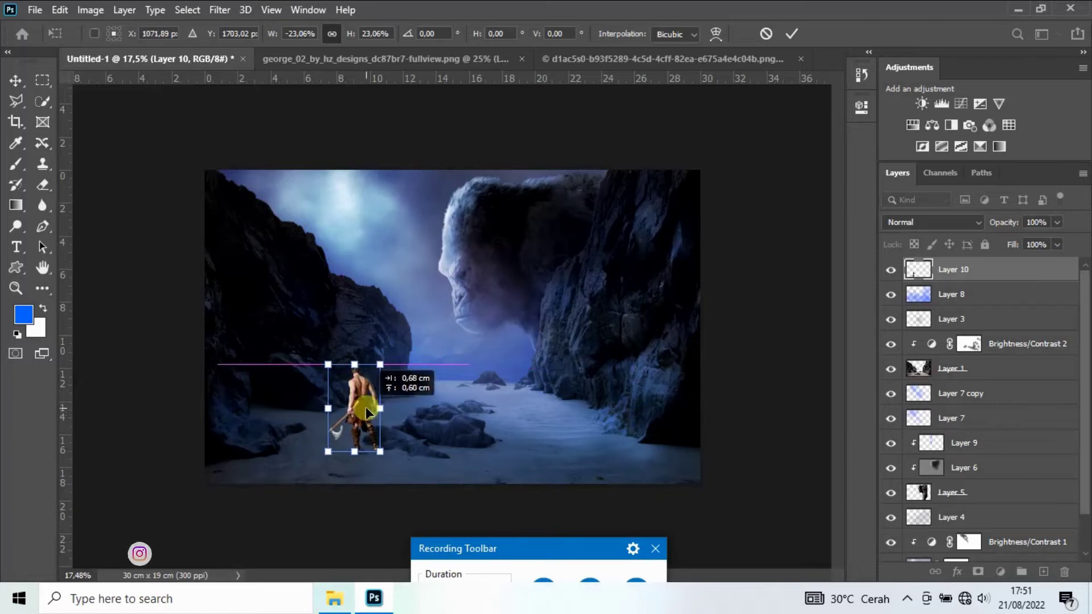
click(789, 36)
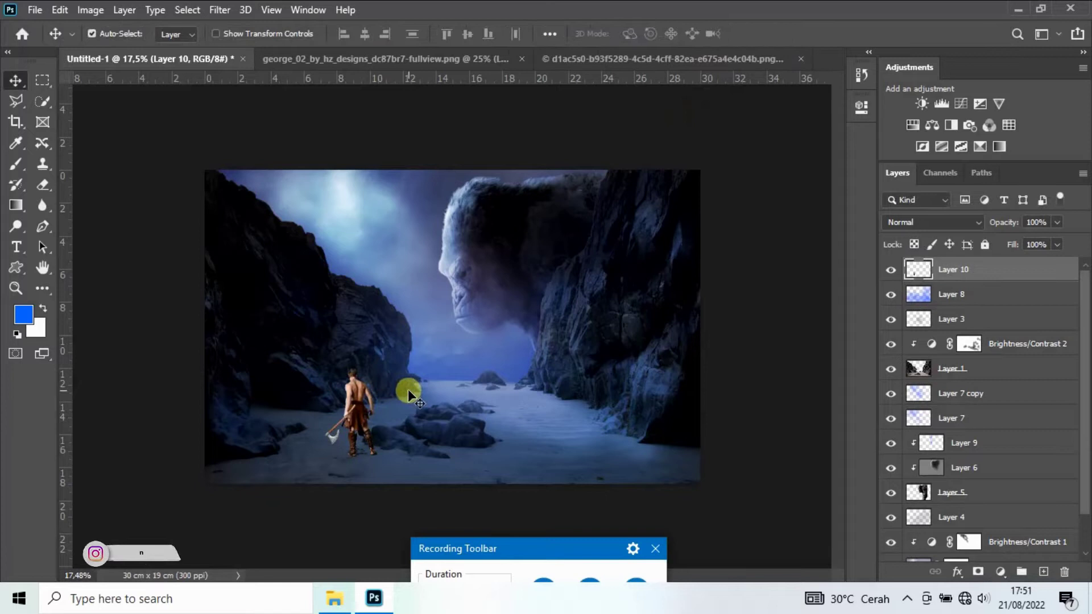
click(968, 299)
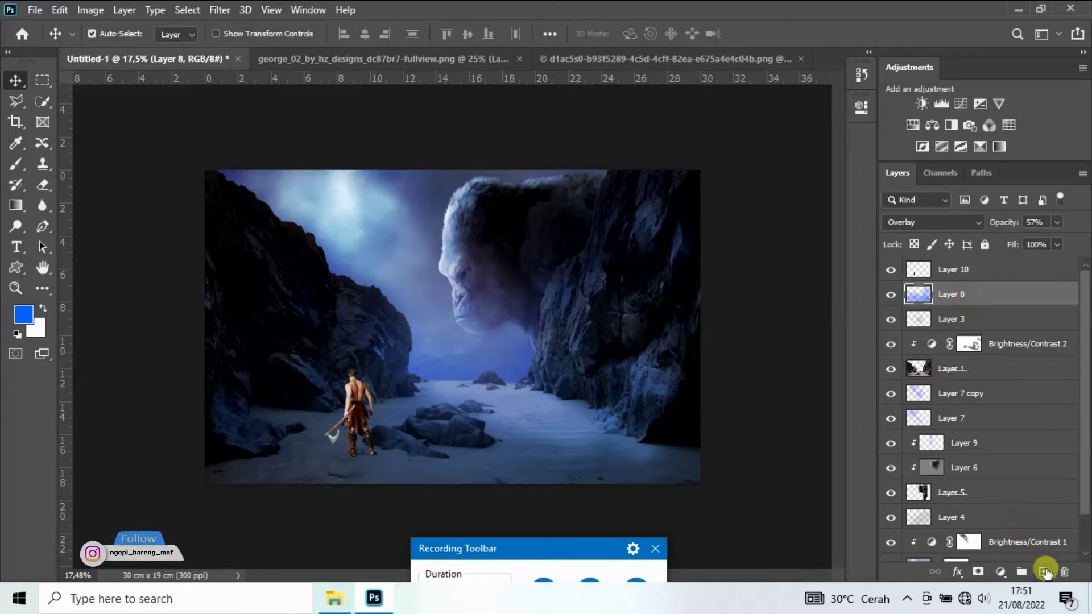
Step: Add a new layer for foot shadows and set up a small black brush
click(1044, 572)
scroll(327, 401, up, 1)
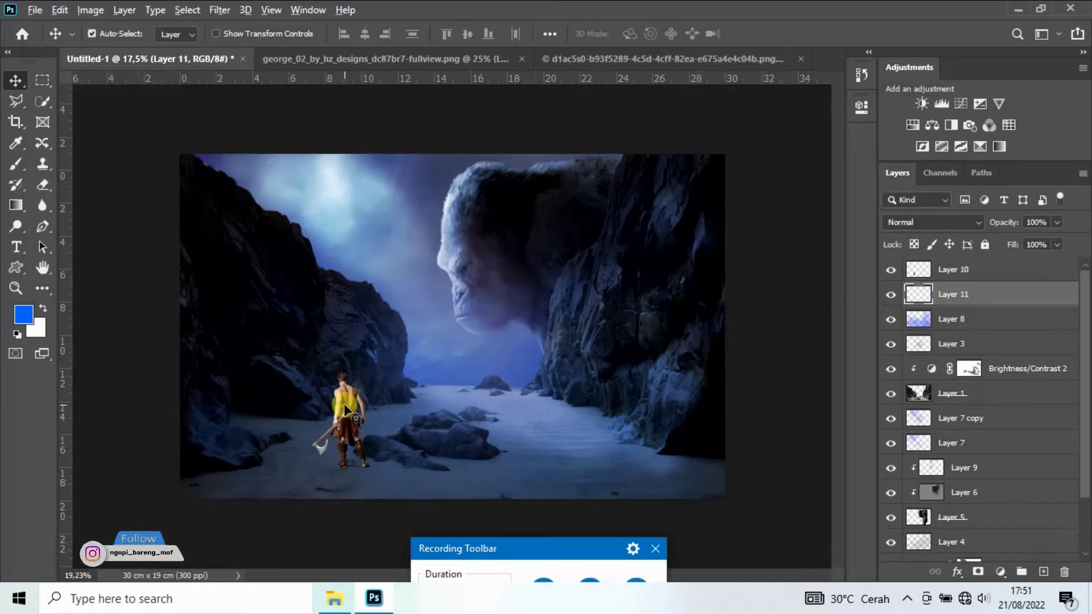
scroll(315, 391, up, 1)
scroll(316, 391, up, 1)
scroll(287, 401, up, 1)
scroll(286, 396, up, 1)
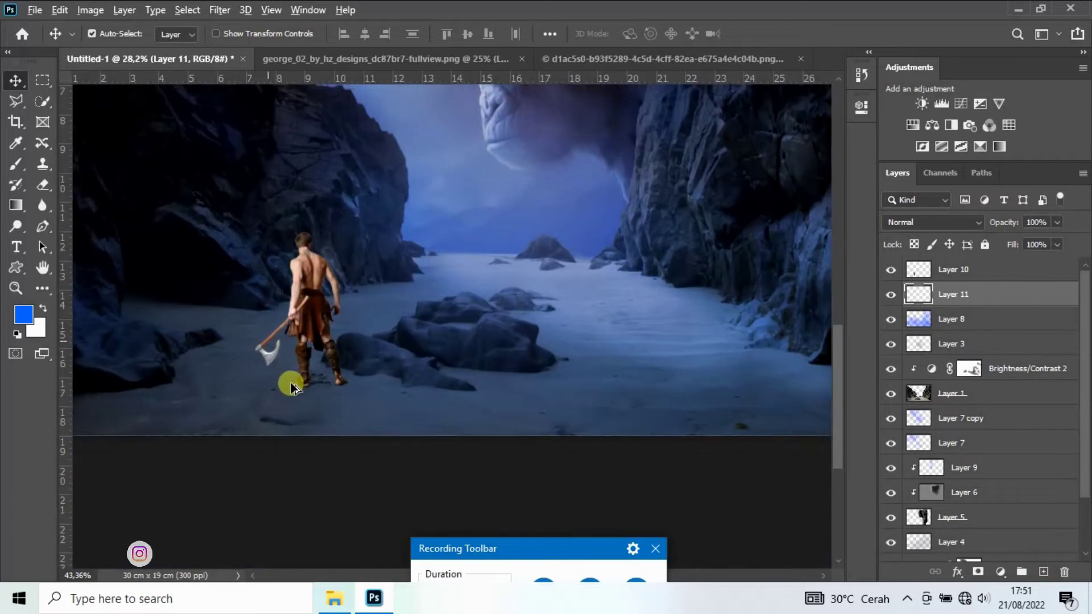
scroll(290, 381, up, 1)
scroll(292, 379, up, 3)
scroll(294, 377, up, 2)
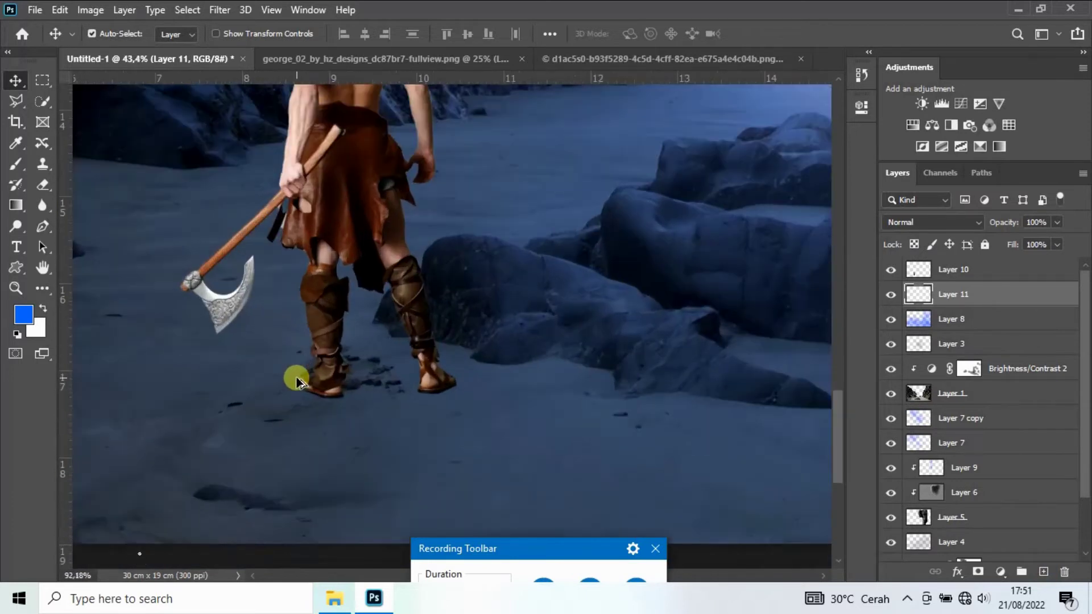
scroll(279, 364, up, 2)
key(d)
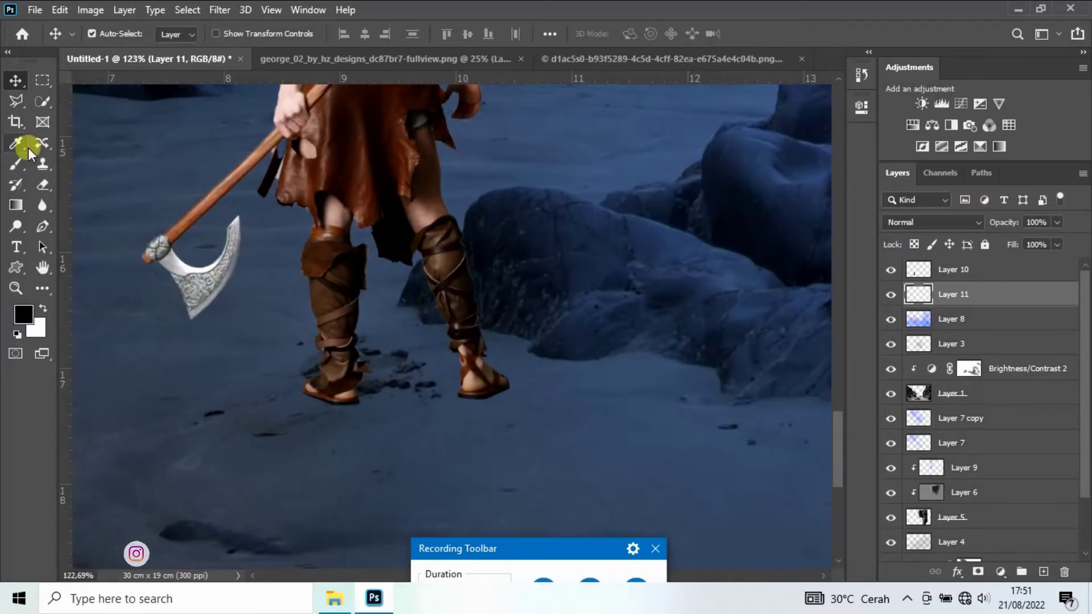
click(17, 166)
key(bracketleft)
key(bracketleft)
key(bracketleft)
key(bracketleft)
key(bracketleft)
key(bracketleft)
key(bracketleft)
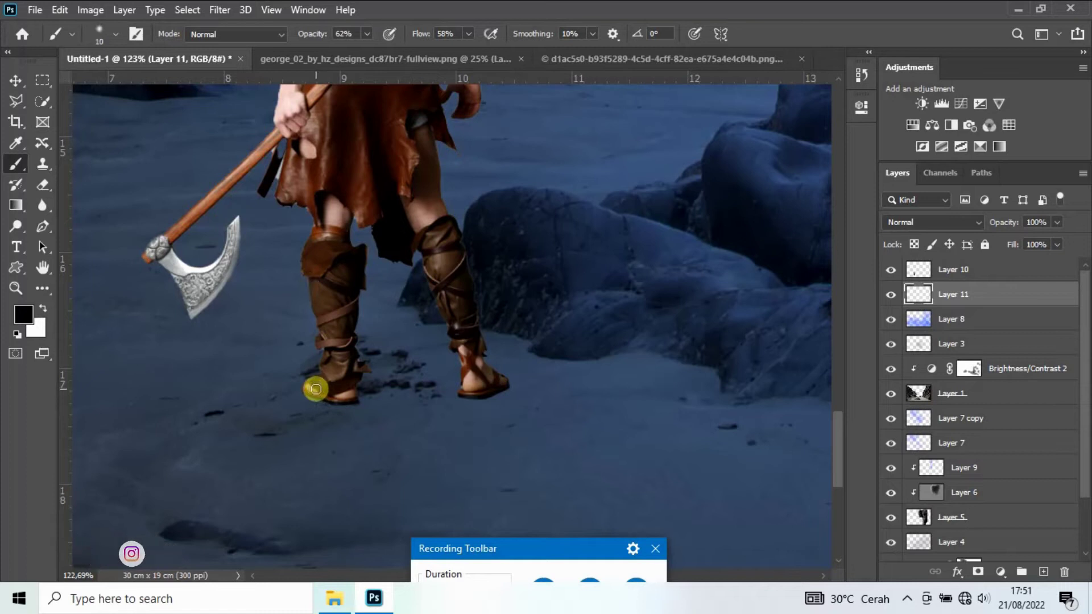
Step: Paint soft dark contact shadows beneath the warrior's sandals
scroll(314, 384, up, 1)
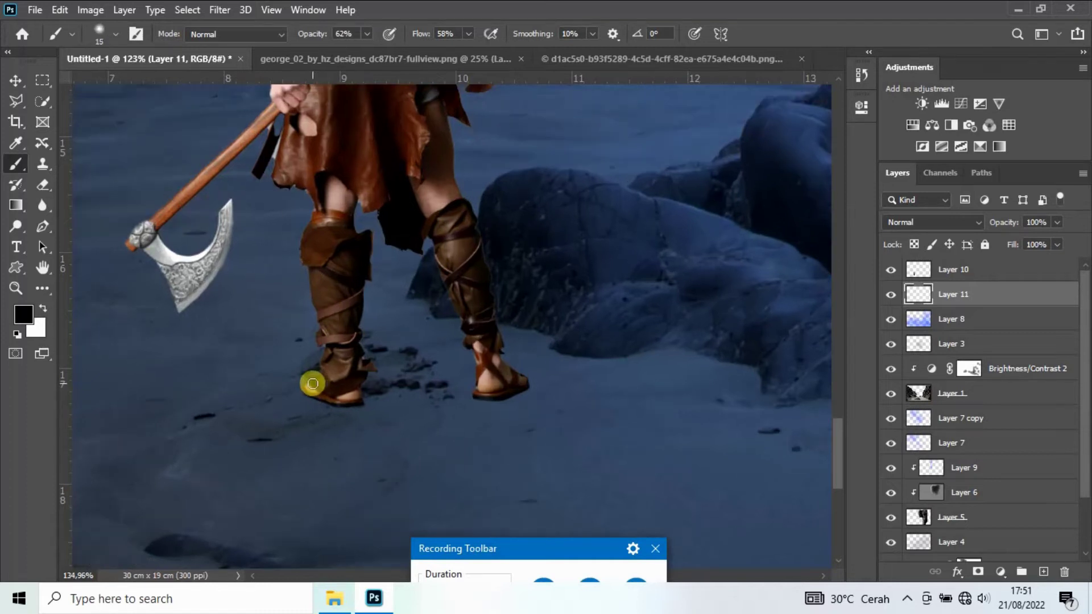
scroll(314, 384, up, 2)
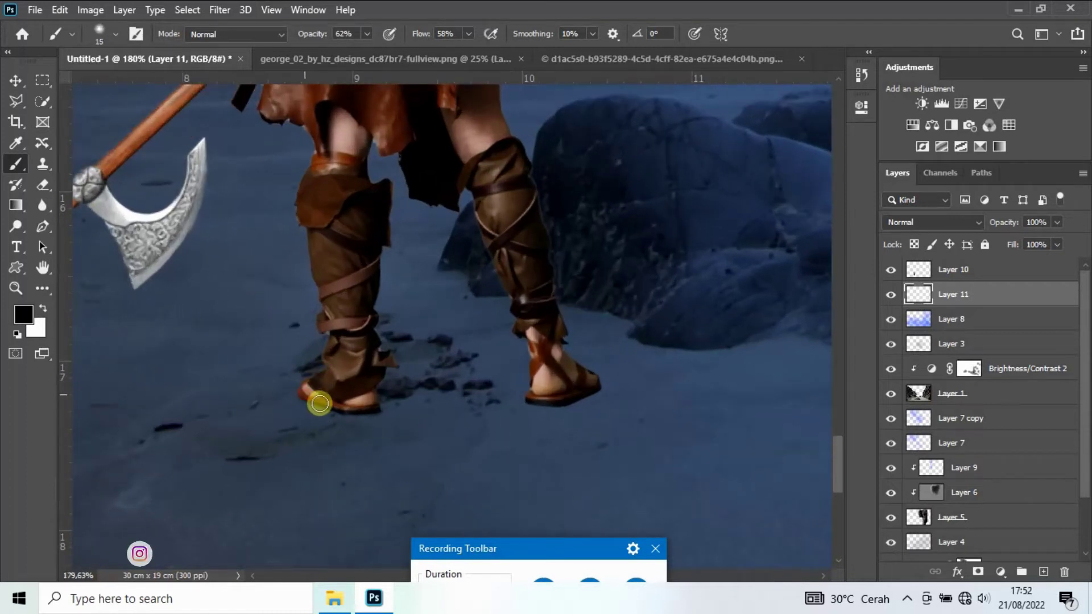
mouse_move(333, 406)
mouse_down()
mouse_move(305, 391)
mouse_move(336, 407)
mouse_up()
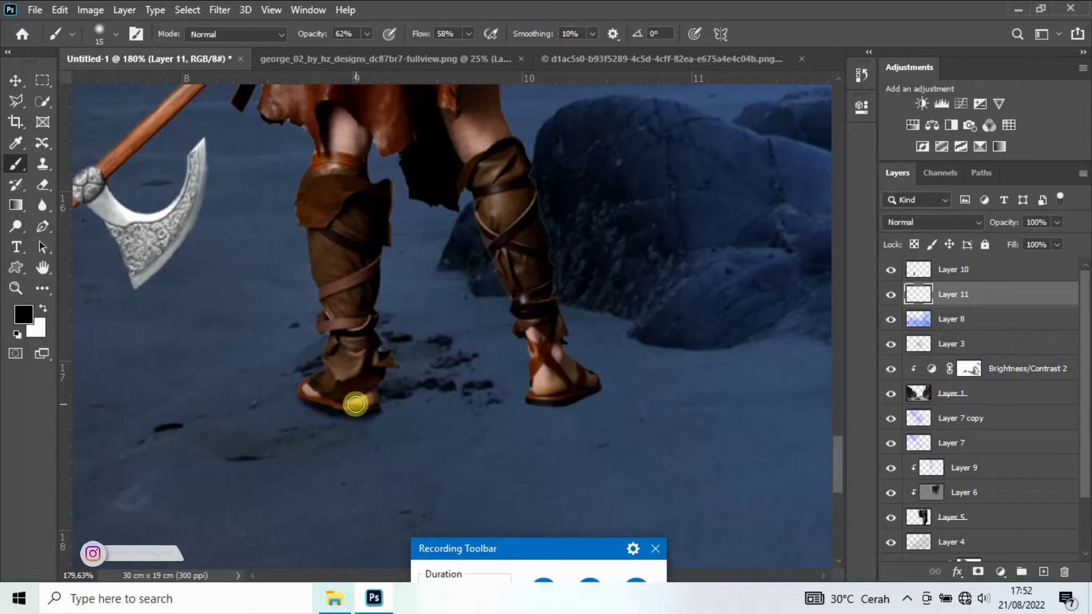
drag(355, 404, 351, 408)
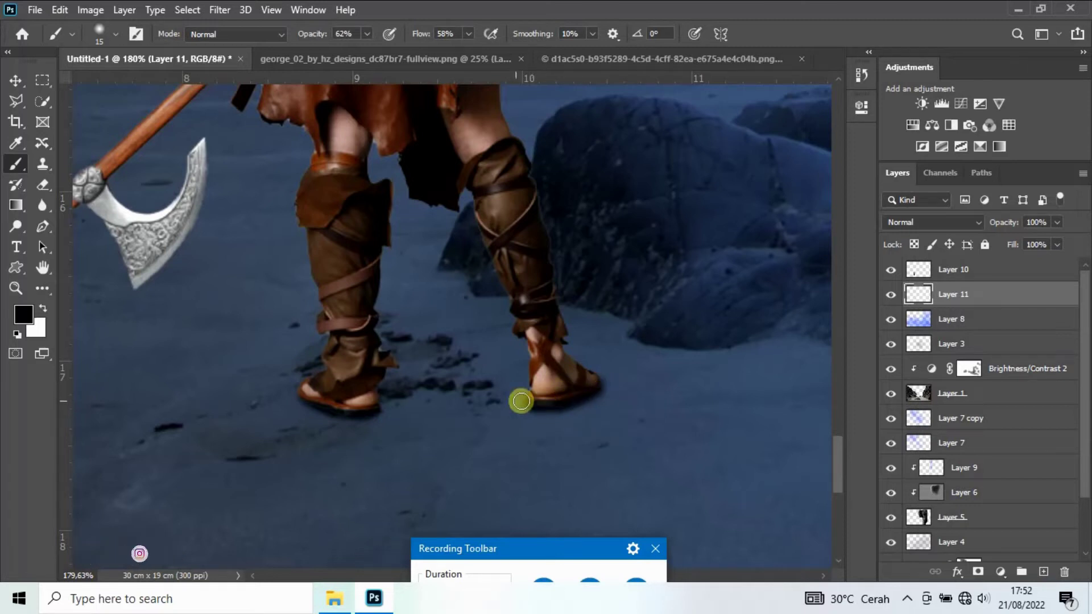
scroll(494, 399, down, 3)
scroll(494, 399, down, 2)
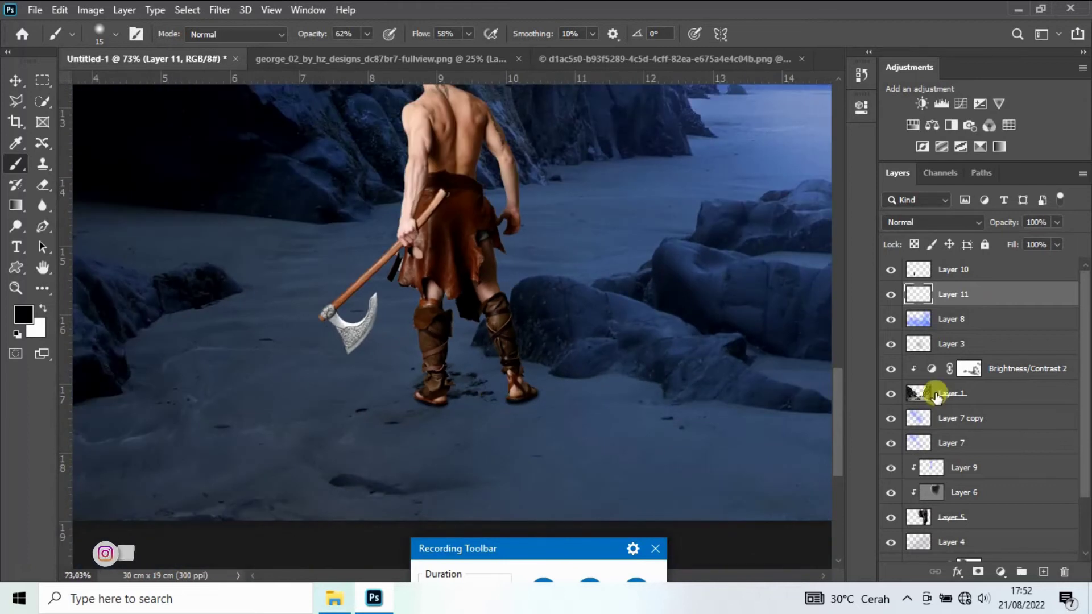
Step: On a new Layer 12, paint a dark shadow running down-left from the warrior's feet
click(1043, 572)
scroll(439, 412, up, 1)
scroll(446, 407, down, 2)
scroll(445, 407, down, 1)
scroll(446, 407, down, 1)
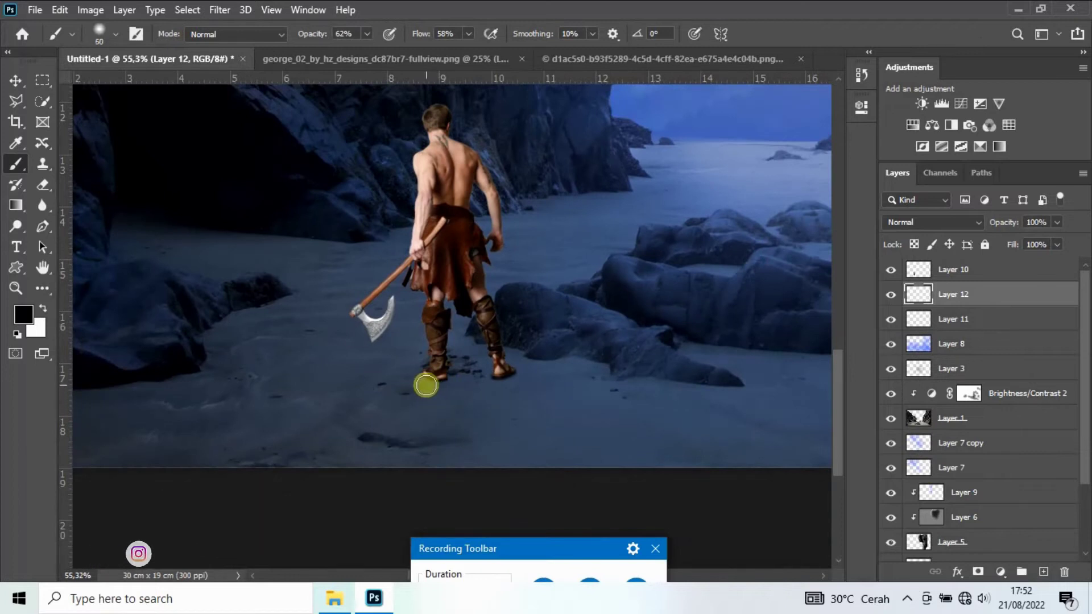
drag(425, 387, 329, 458)
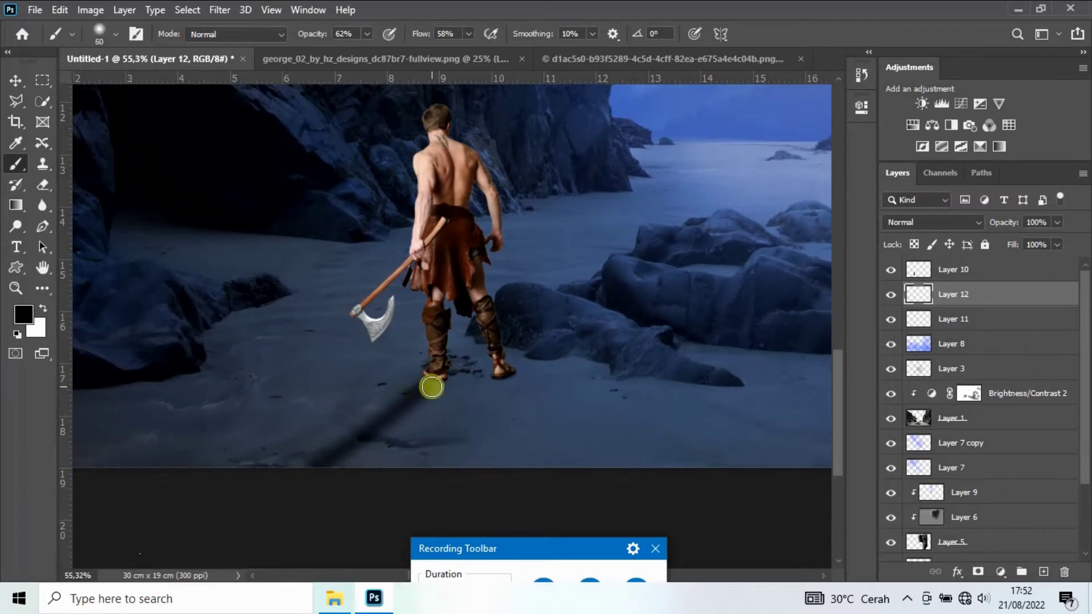
drag(392, 422, 308, 481)
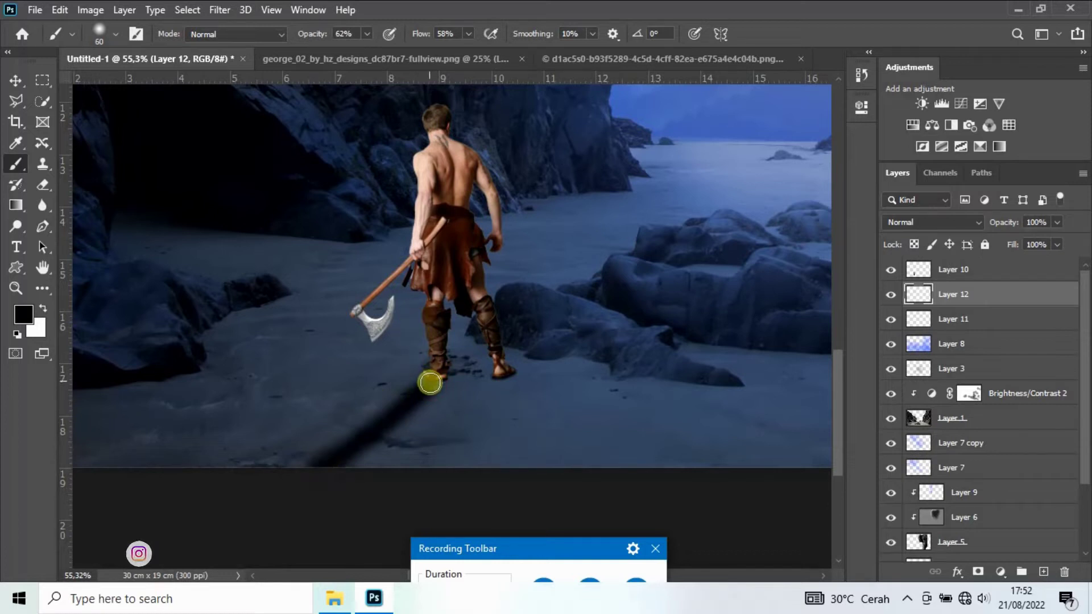
drag(434, 388, 285, 483)
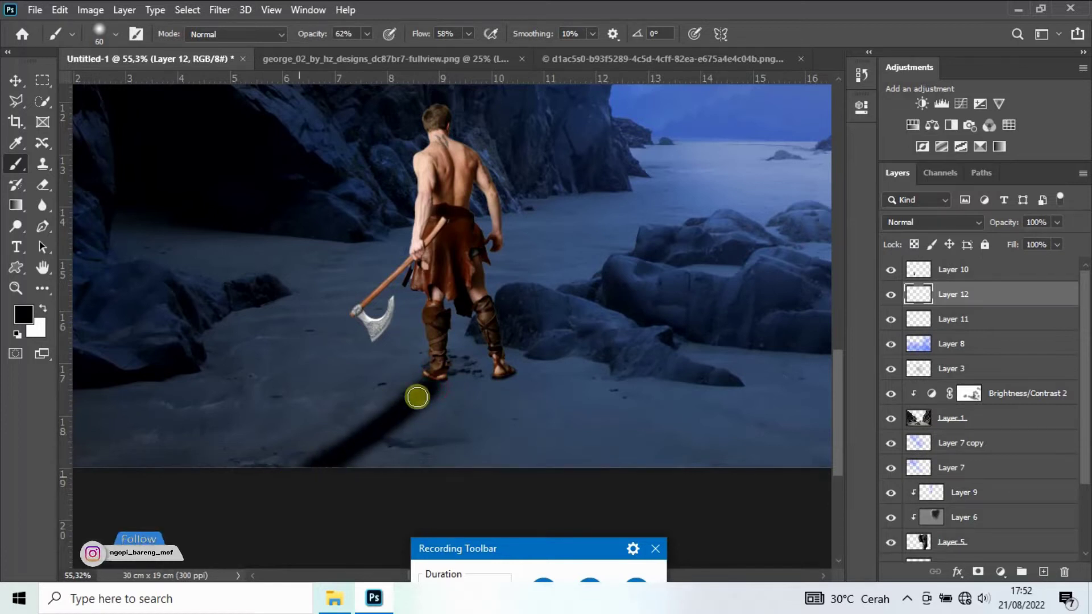
Step: Deepen the shadow out past the bottom edge and add a second streak from the right foot
drag(420, 379, 267, 476)
drag(409, 404, 261, 482)
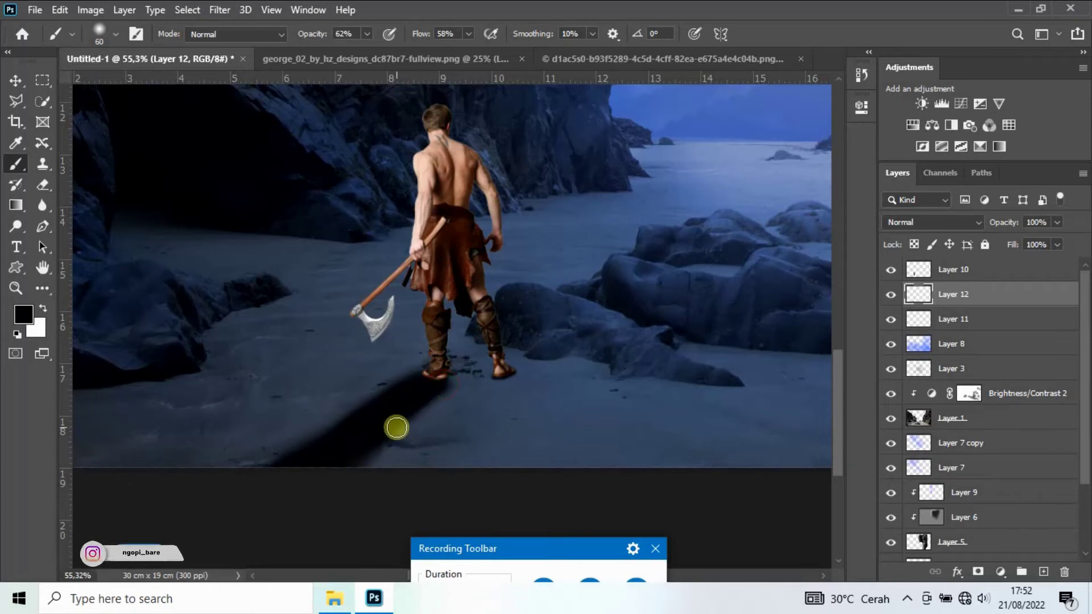
drag(394, 429, 353, 486)
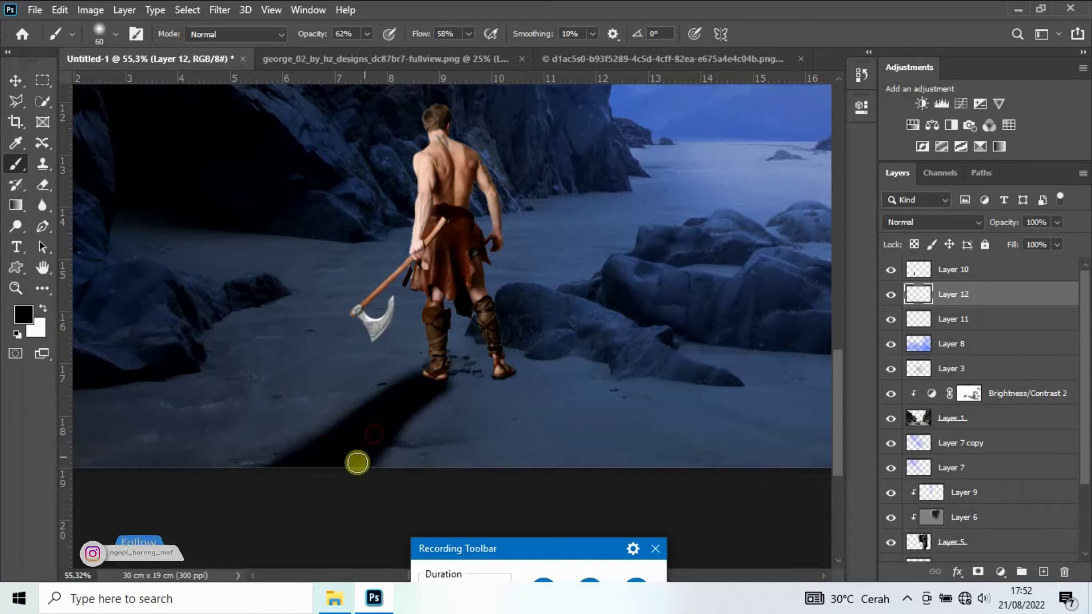
drag(345, 470, 379, 411)
drag(317, 443, 272, 482)
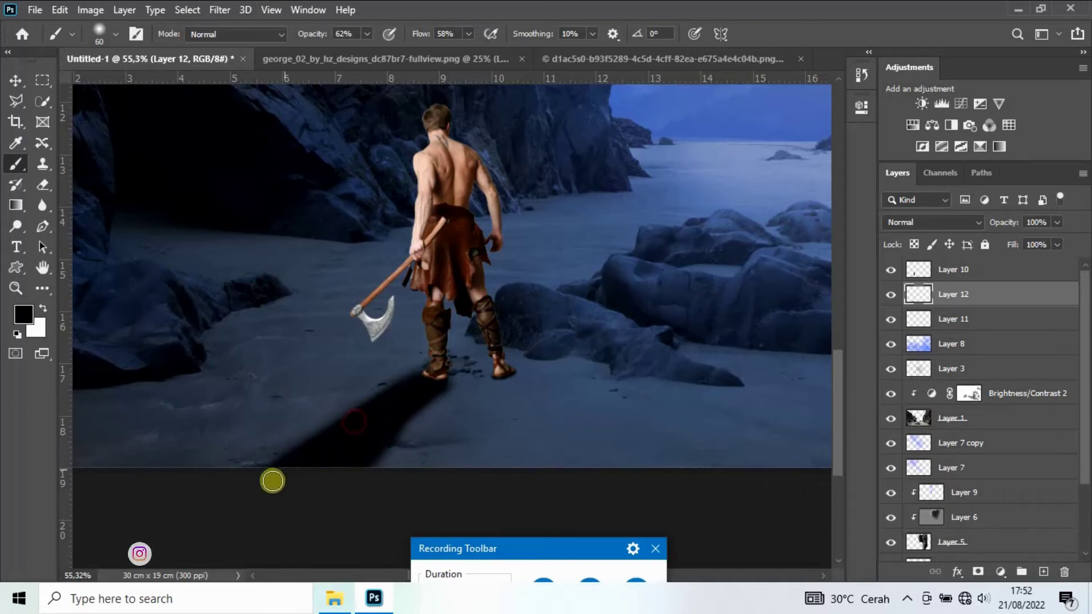
mouse_move(500, 384)
mouse_down()
mouse_move(480, 421)
mouse_move(507, 383)
mouse_move(459, 419)
mouse_up()
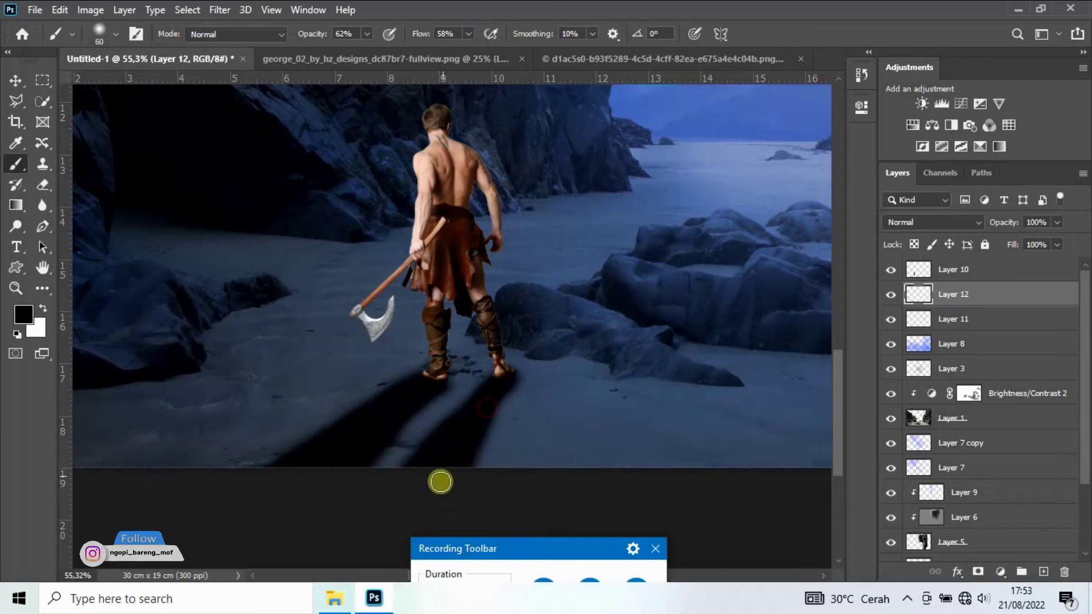
Step: Blur the shadow layer with a radius of 10
click(206, 12)
mouse_move(229, 190)
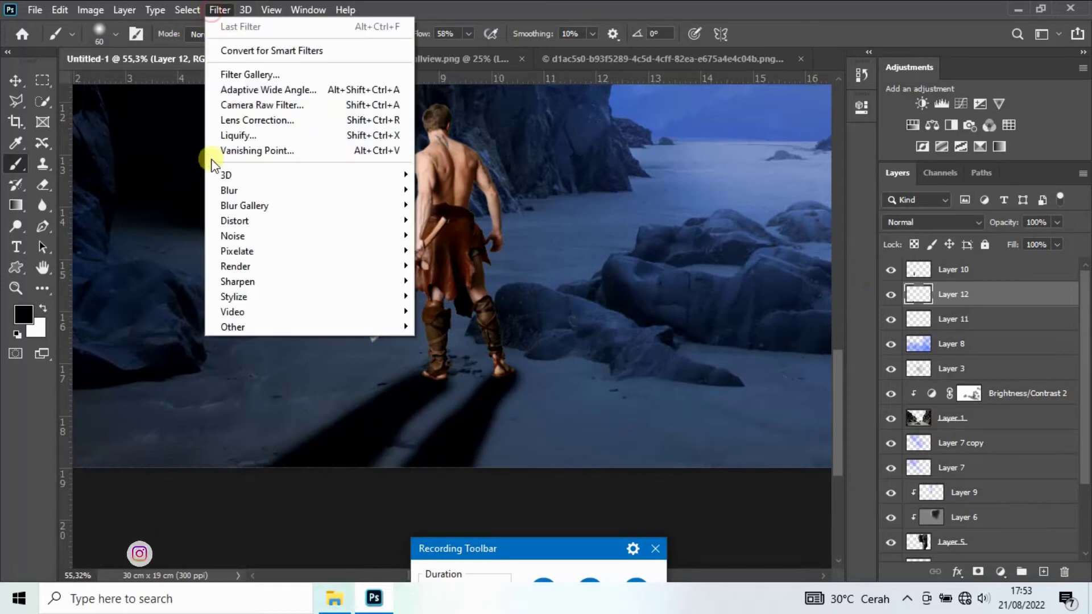
click(455, 250)
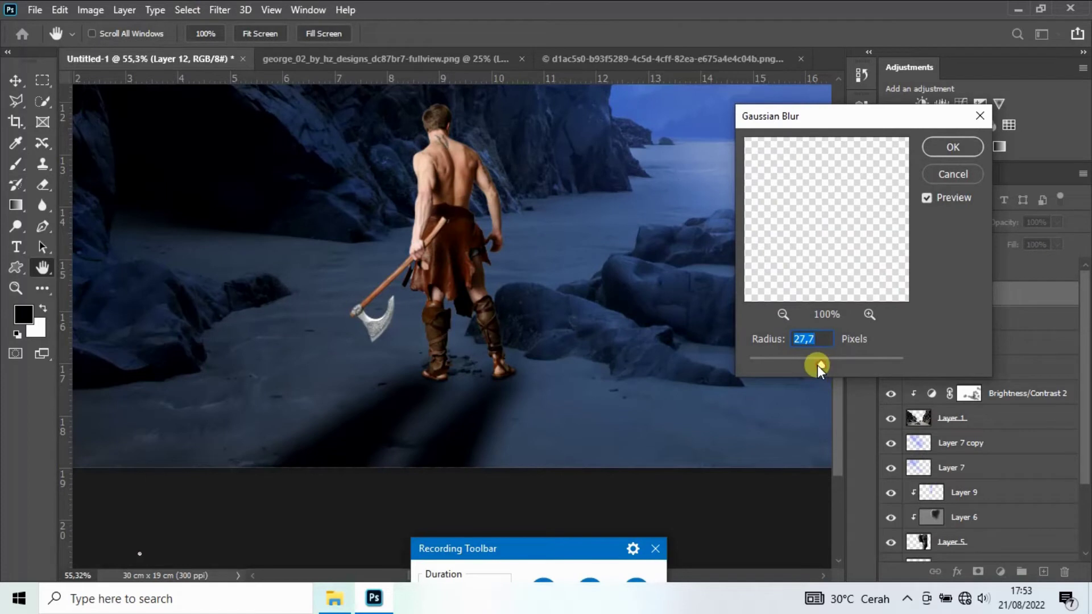
drag(817, 365, 811, 367)
click(953, 147)
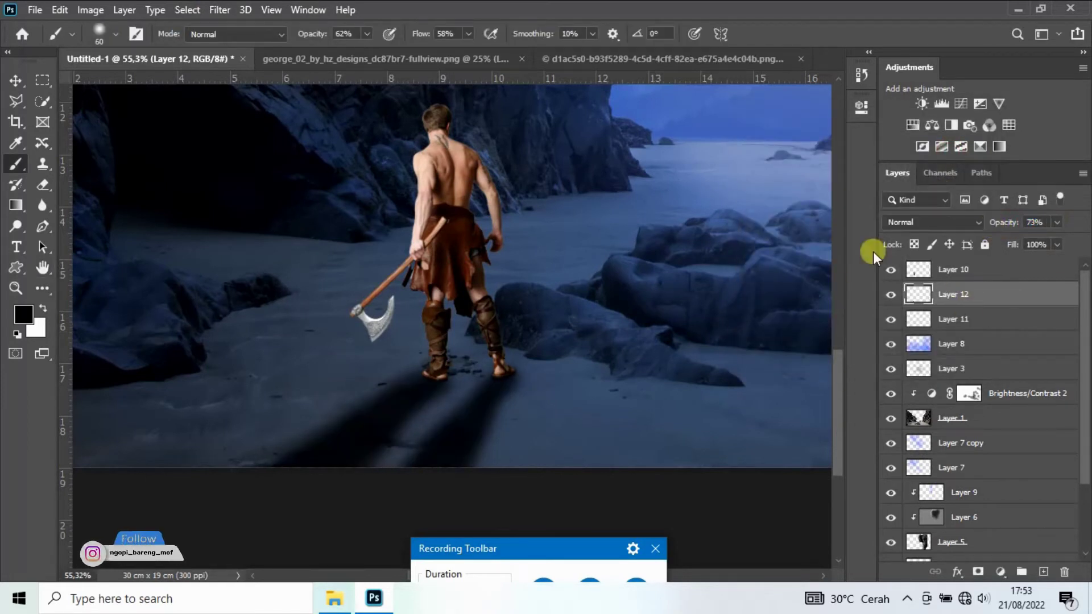
Step: Keep Layer 12 in Normal mode, drop its opacity to 39%, and zoom to check the shadow
scroll(623, 301, down, 3)
scroll(624, 302, down, 3)
scroll(624, 299, down, 1)
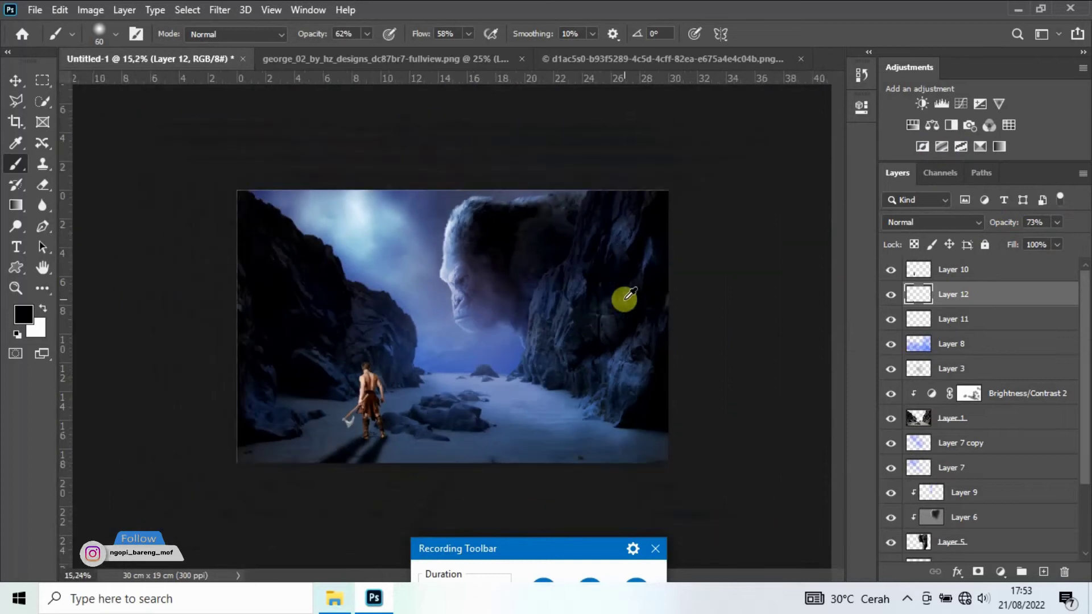
click(954, 225)
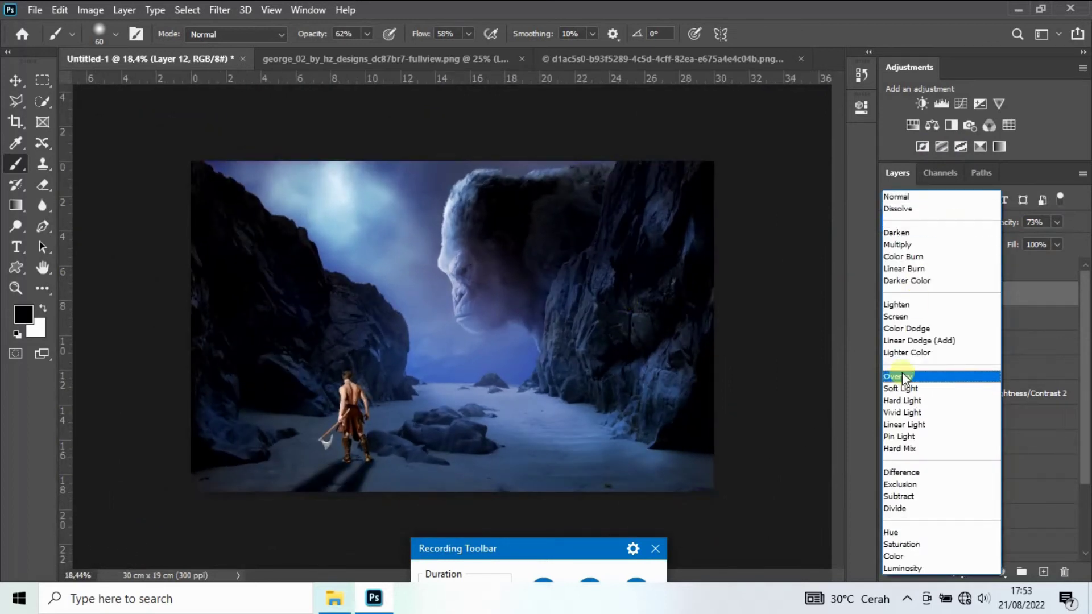
key(Escape)
drag(1003, 228, 992, 231)
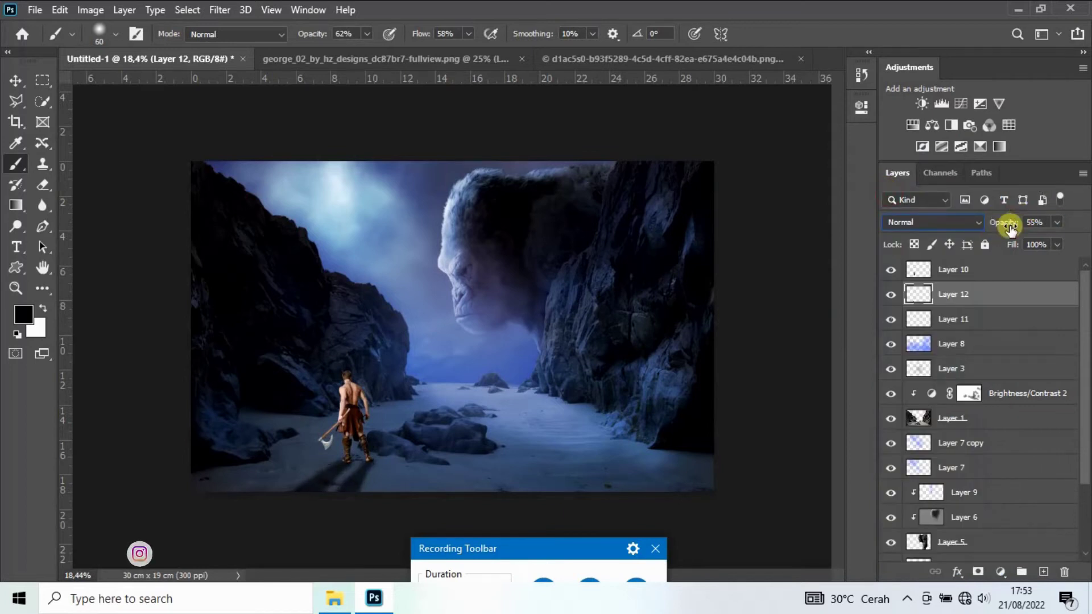
click(16, 80)
scroll(320, 397, up, 4)
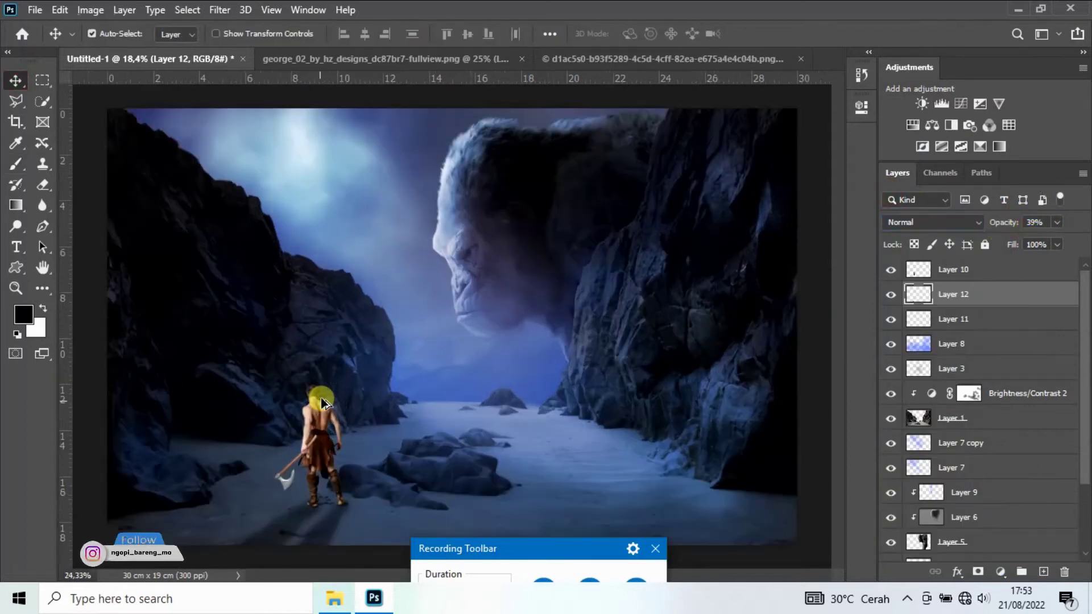
scroll(263, 400, up, 6)
scroll(268, 378, up, 2)
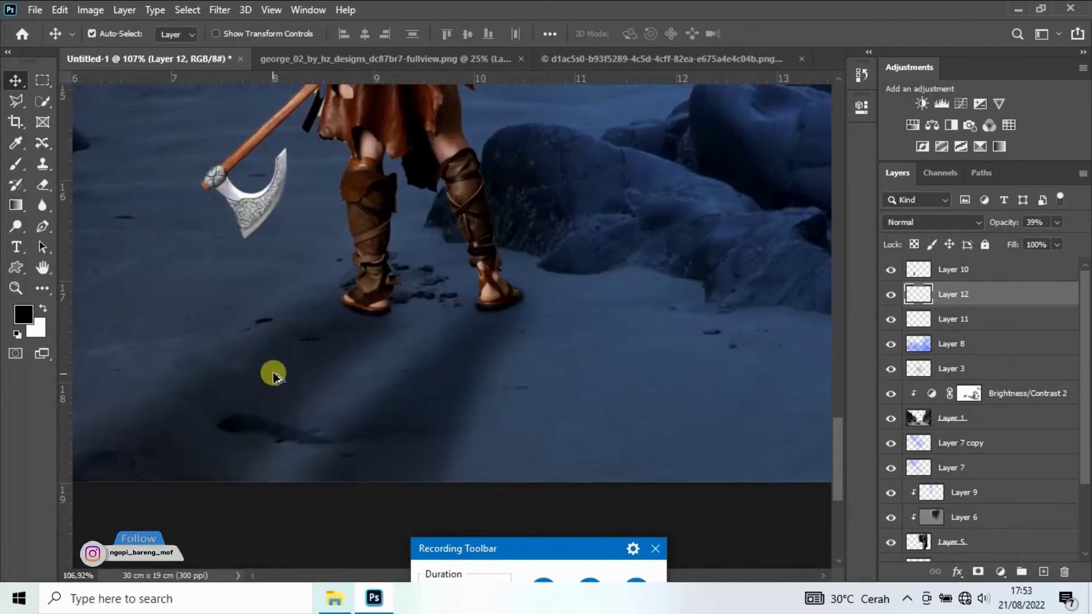
scroll(277, 364, down, 4)
scroll(276, 363, down, 2)
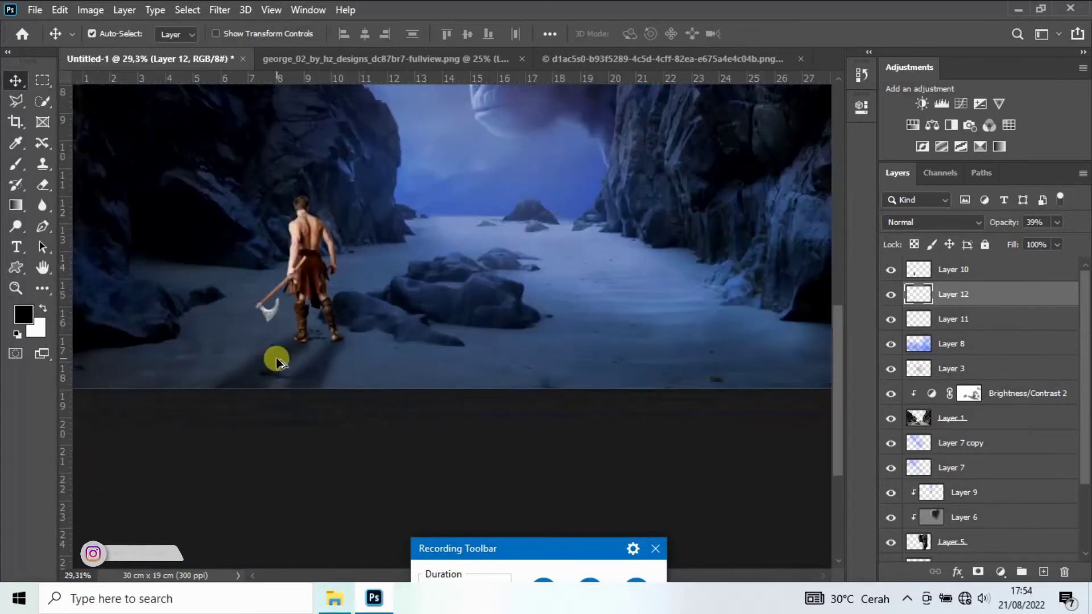
scroll(277, 363, down, 2)
Step: Add Layer 13 above the warrior, fill it with 50% gray, clip it to the warrior, and set Overlay
click(977, 275)
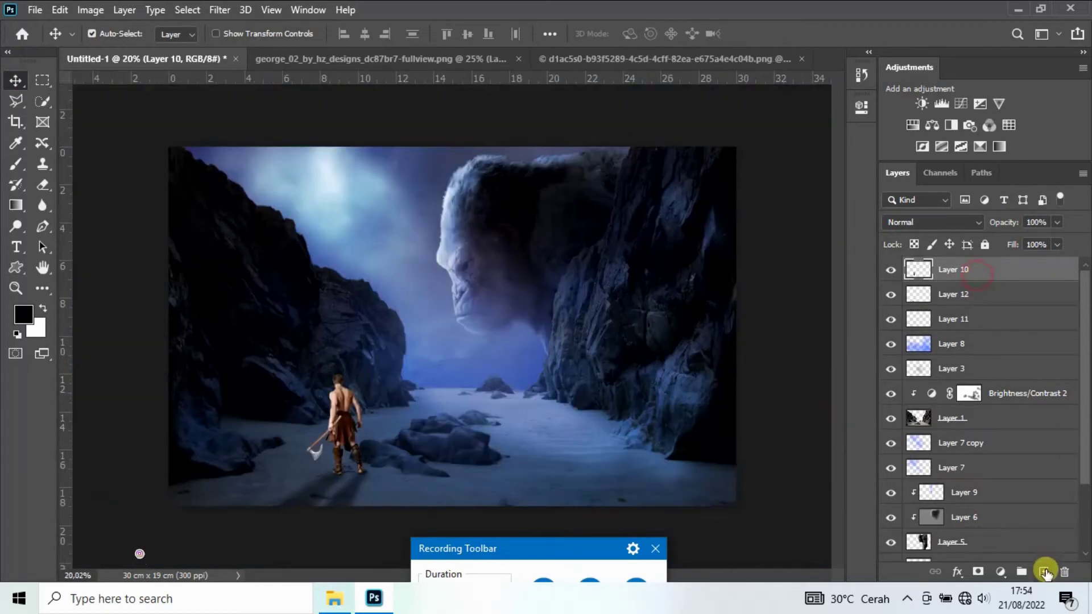
click(1045, 572)
click(64, 9)
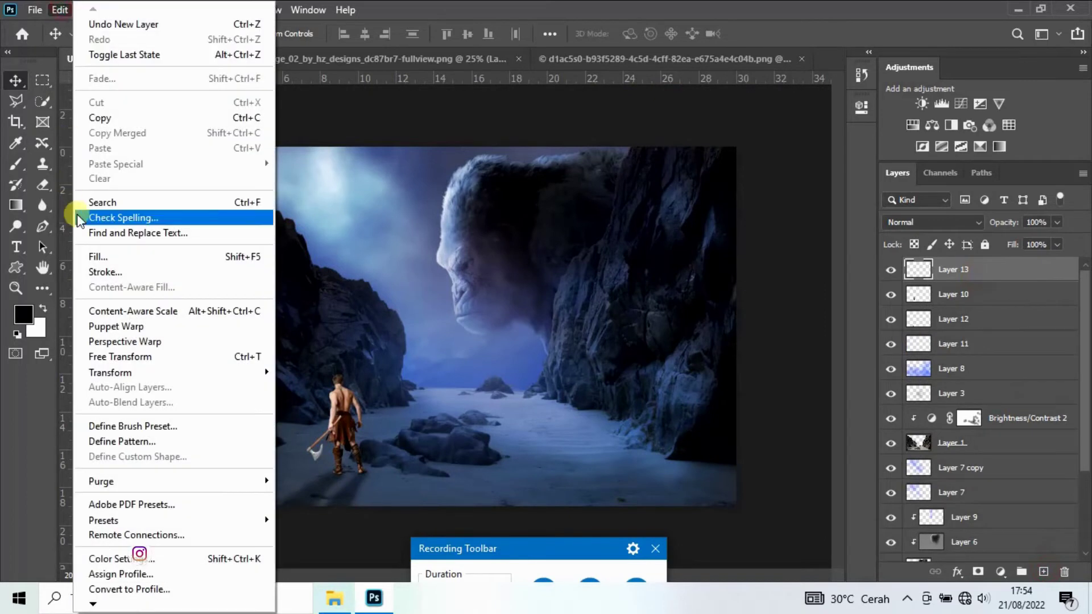
click(98, 256)
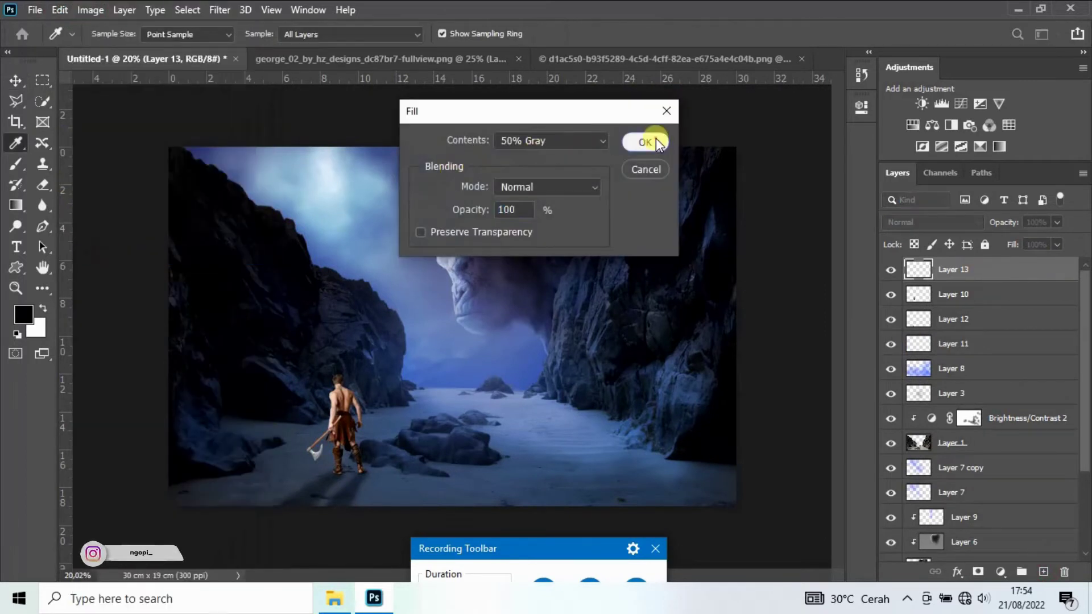
click(656, 142)
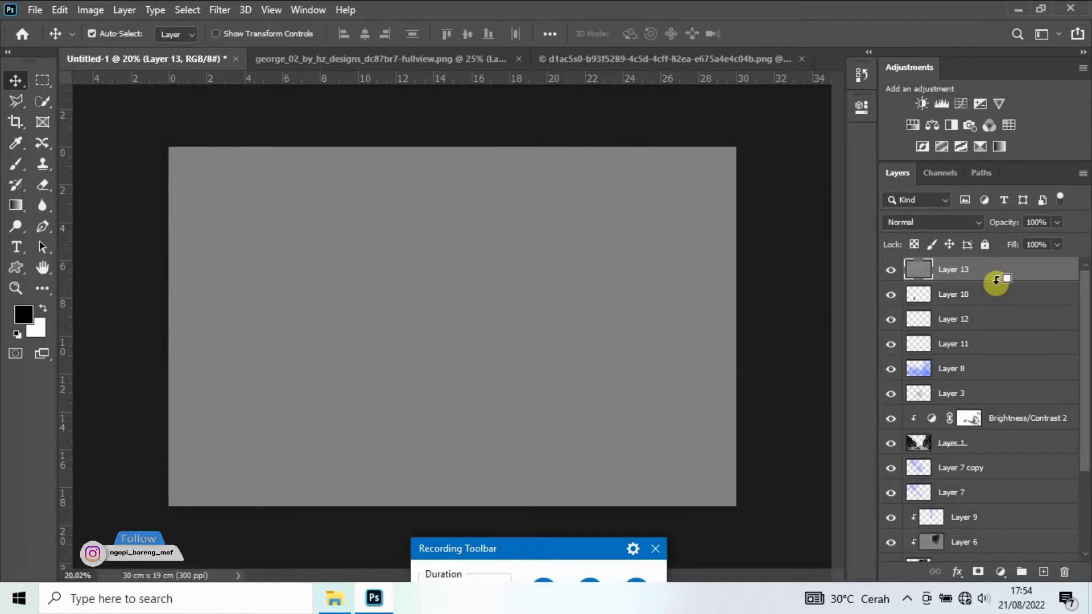
click(978, 222)
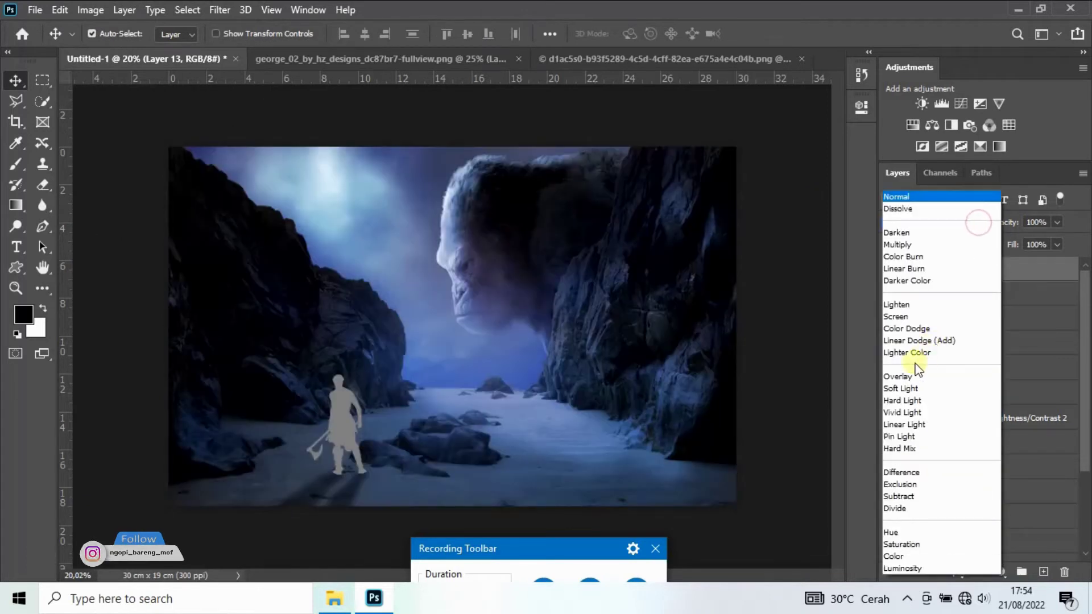
click(902, 377)
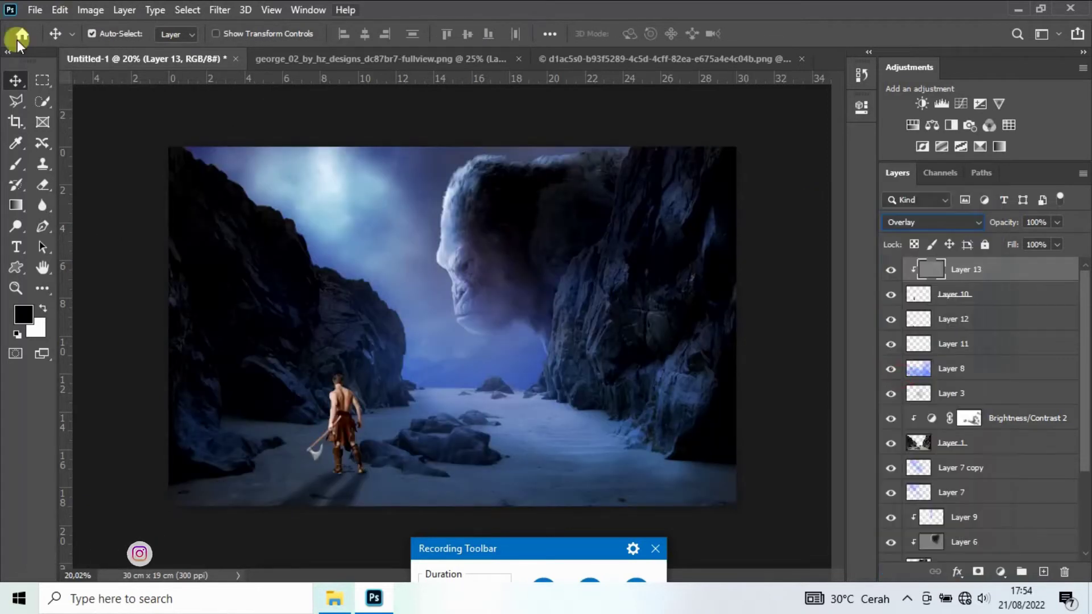
Step: Burn the warrior's upper body, shoulder and neck on Layer 13 with a size-150 brush
drag(15, 226, 77, 243)
drag(323, 389, 346, 428)
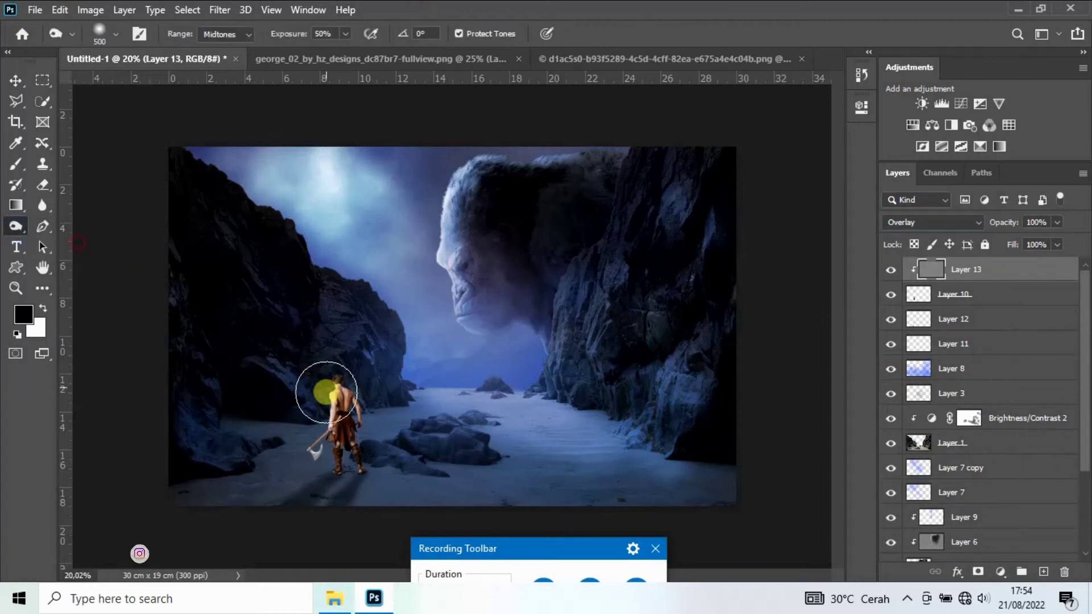
scroll(345, 420, up, 2)
scroll(336, 412, up, 2)
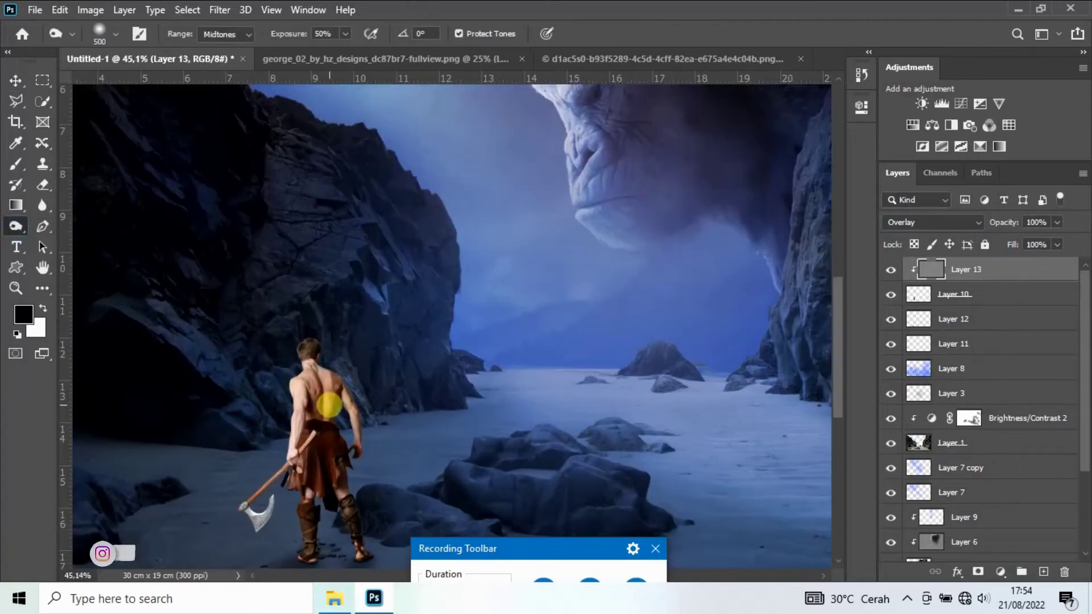
key(bracketleft)
key(bracketleft)
key(bracketleft)
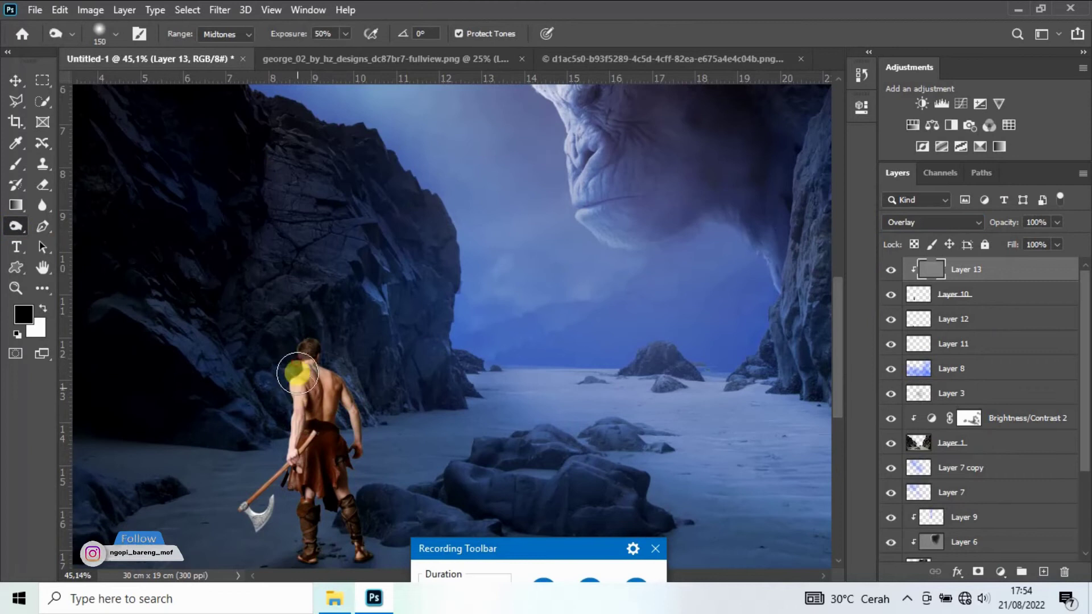
mouse_move(301, 374)
mouse_down()
mouse_move(299, 345)
mouse_move(279, 482)
mouse_move(312, 442)
mouse_move(312, 517)
mouse_move(305, 480)
mouse_move(317, 517)
mouse_move(314, 456)
mouse_move(287, 515)
mouse_move(322, 479)
mouse_move(340, 572)
mouse_move(312, 379)
mouse_move(297, 370)
mouse_move(300, 453)
mouse_move(288, 370)
mouse_move(302, 497)
mouse_move(305, 485)
mouse_up()
Step: With a smaller brush, darken the loincloth beside the axe handle and the upper-arm tattoo
scroll(306, 482, up, 3)
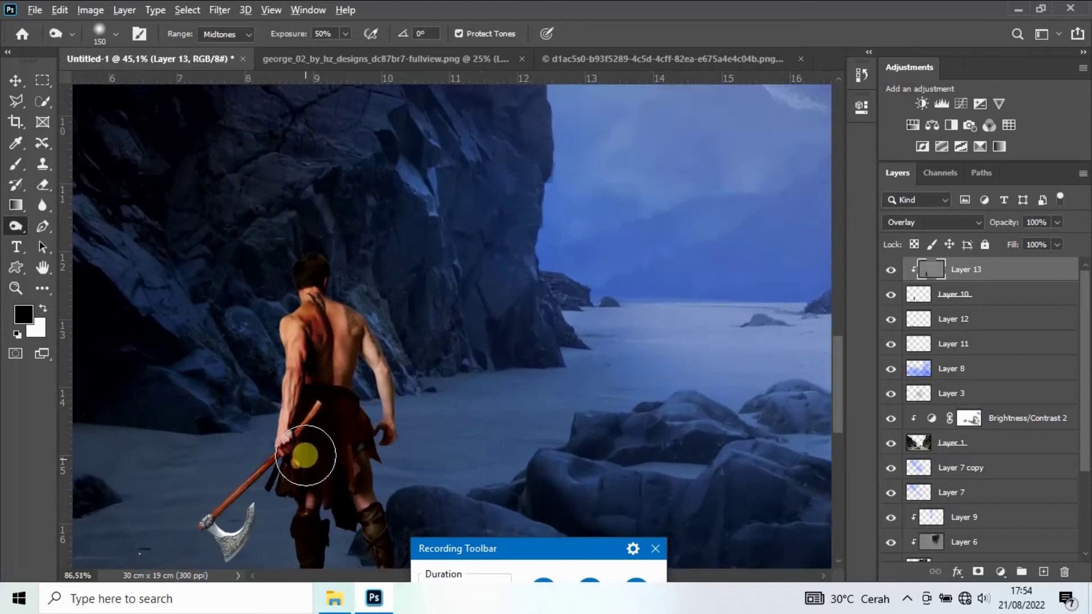
scroll(304, 451, up, 2)
key(bracketleft)
key(bracketleft)
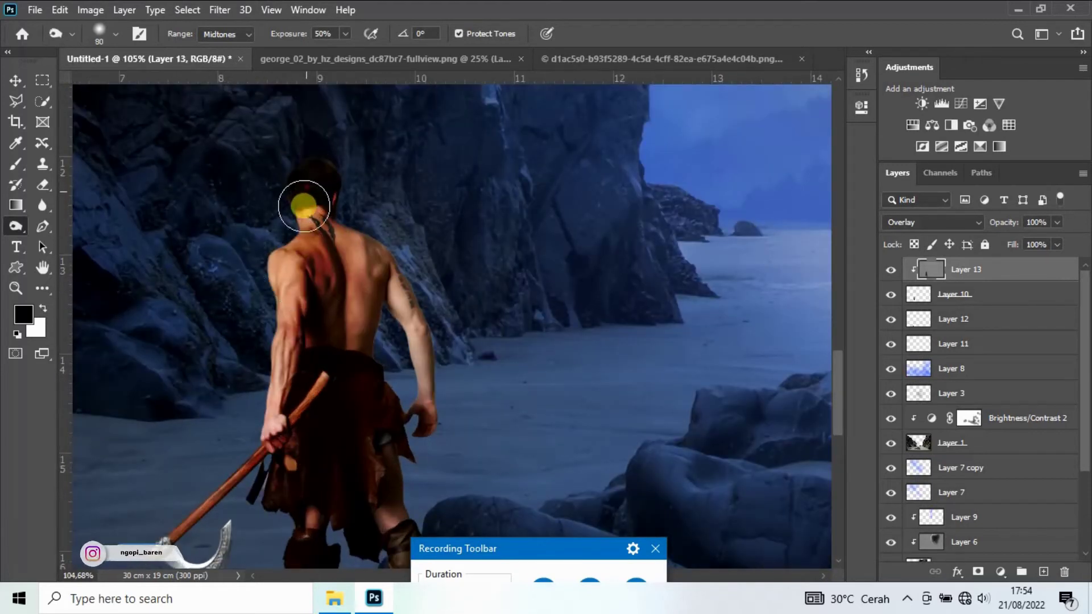
key(bracketleft)
mouse_move(235, 481)
mouse_down()
mouse_move(268, 420)
mouse_move(302, 478)
mouse_move(331, 484)
mouse_move(370, 519)
mouse_move(353, 470)
mouse_move(361, 541)
mouse_move(353, 485)
mouse_move(317, 398)
mouse_move(315, 564)
mouse_move(312, 531)
mouse_move(419, 507)
mouse_move(419, 546)
mouse_move(424, 512)
mouse_move(375, 405)
mouse_move(410, 514)
mouse_move(348, 361)
mouse_move(279, 380)
mouse_up()
scroll(352, 485, down, 3)
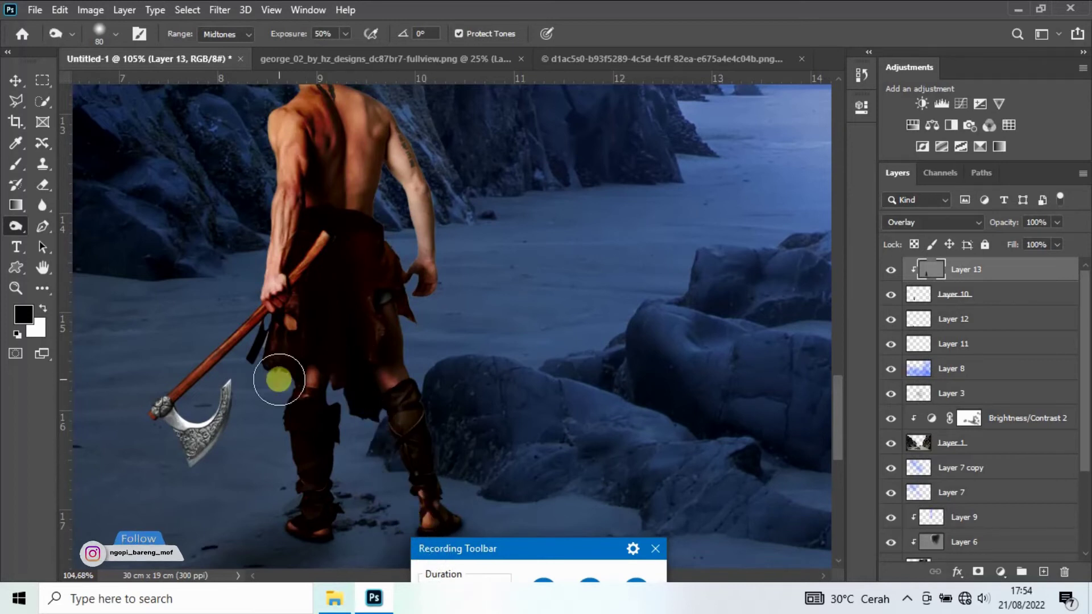
scroll(278, 380, down, 3)
scroll(383, 341, up, 5)
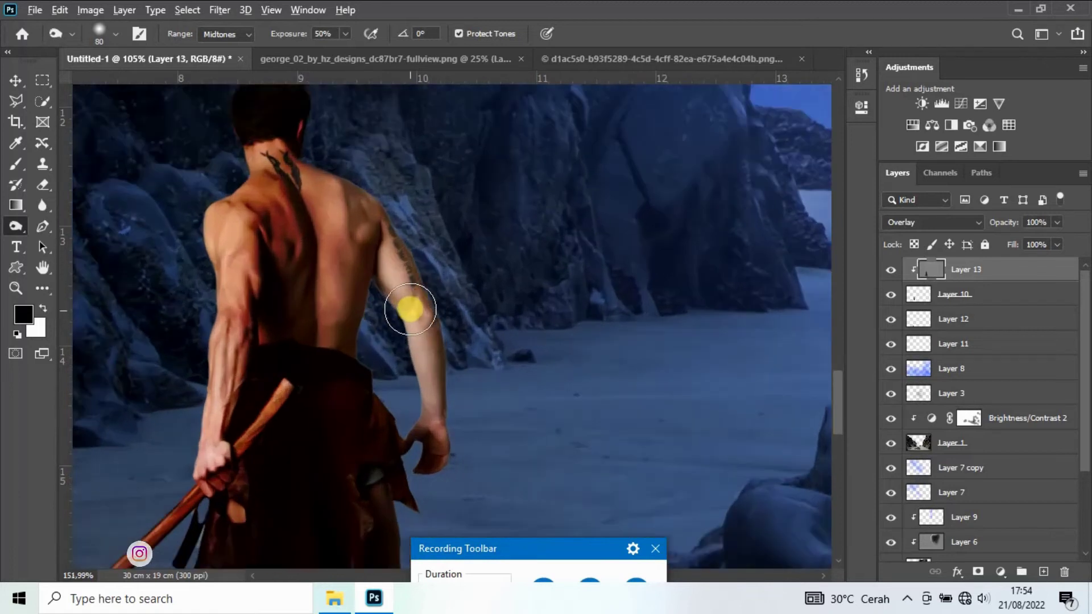
scroll(398, 295, up, 1)
scroll(390, 285, up, 2)
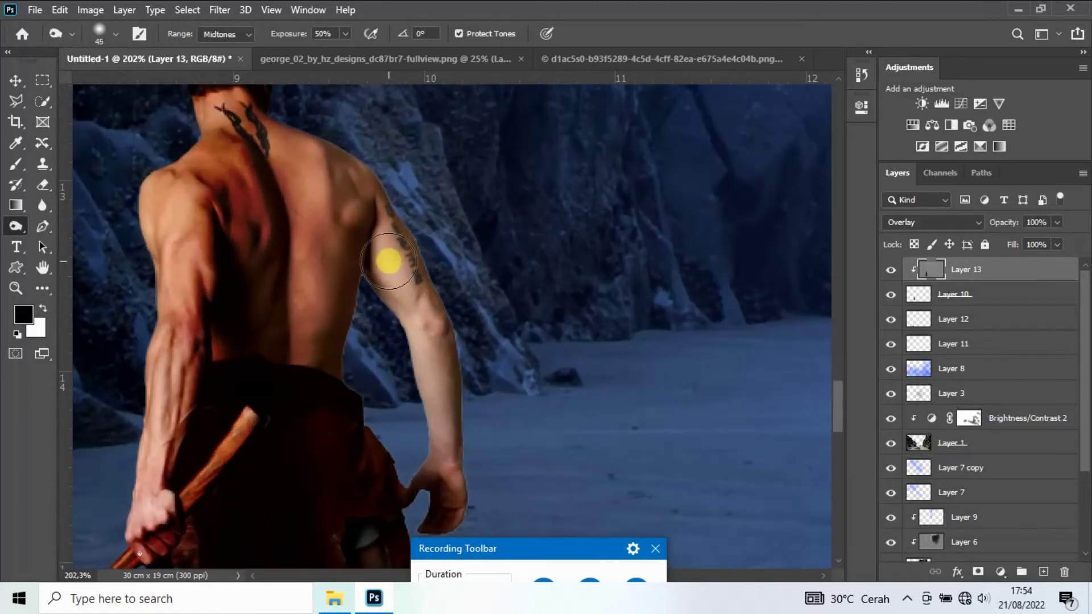
mouse_move(383, 250)
mouse_down()
mouse_move(426, 348)
mouse_move(419, 312)
mouse_move(439, 515)
mouse_move(436, 383)
mouse_move(395, 278)
mouse_move(342, 210)
mouse_move(219, 200)
mouse_move(187, 294)
mouse_move(256, 341)
mouse_up()
scroll(277, 205, up, 2)
scroll(276, 212, up, 1)
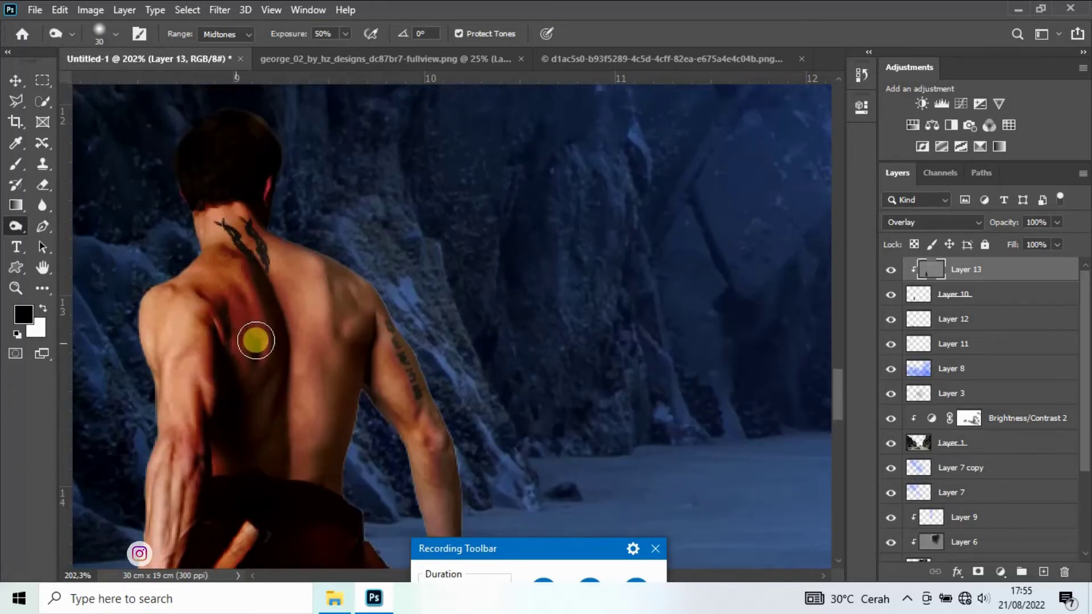
Step: Switch to the Dodge tool with a size-50 brush and lighten the warrior's hair edge
right_click(13, 225)
click(57, 223)
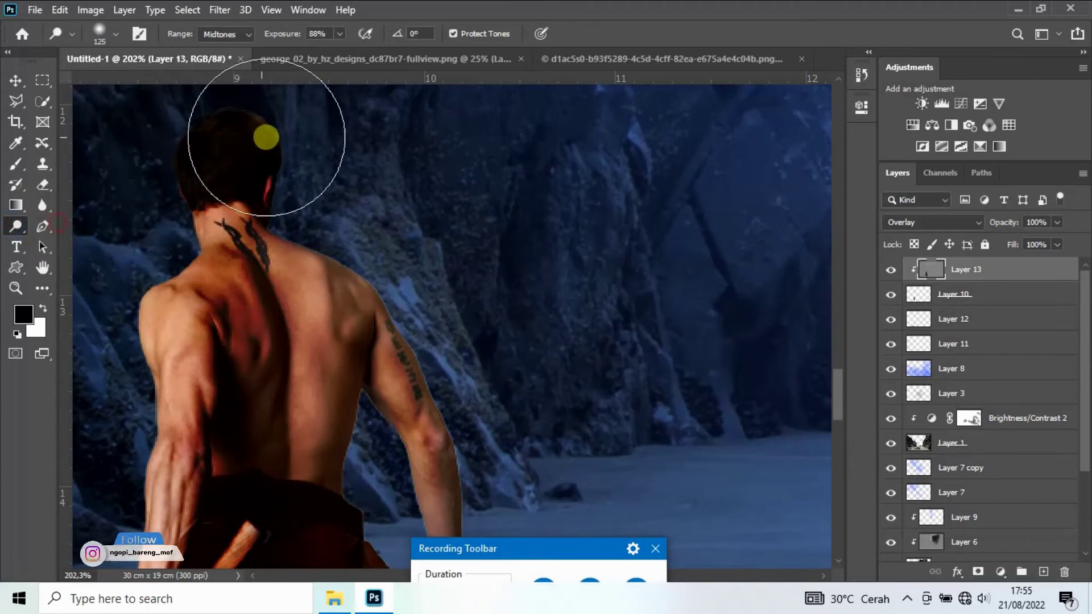
key(bracketleft)
key(bracketleft)
key(bracketleft)
key(bracketleft)
key(bracketleft)
key(bracketleft)
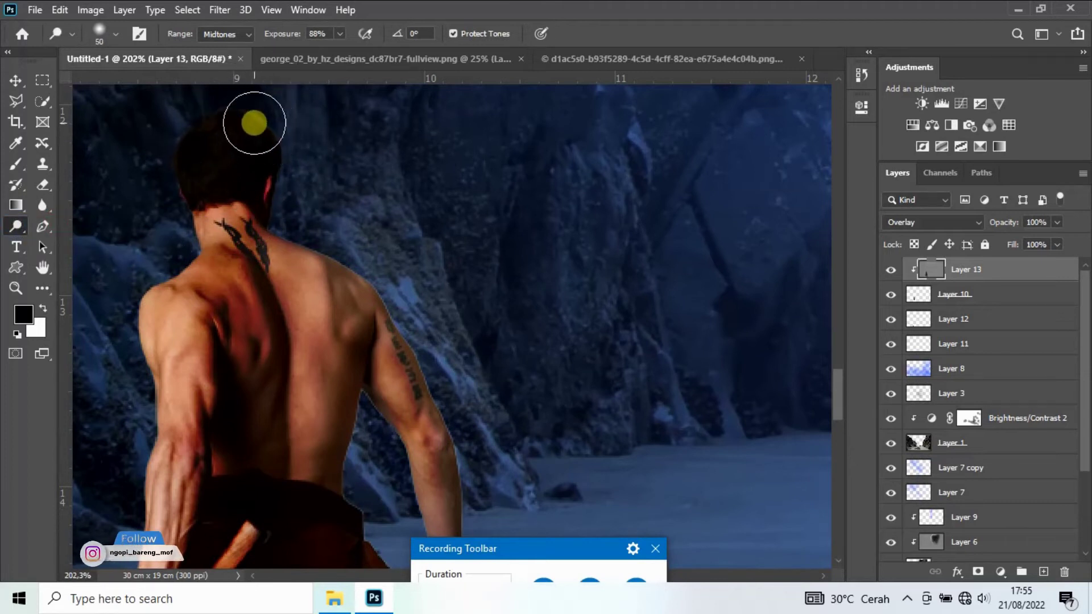
mouse_move(255, 120)
mouse_down()
mouse_move(287, 173)
mouse_move(288, 225)
mouse_move(366, 275)
mouse_move(317, 248)
mouse_move(397, 317)
mouse_move(384, 306)
mouse_move(448, 397)
mouse_move(412, 330)
mouse_move(462, 435)
mouse_up()
Step: Lighten the warrior's forearm, neck and a spot on the shoulder
scroll(492, 443, down, 3)
scroll(495, 409, down, 3)
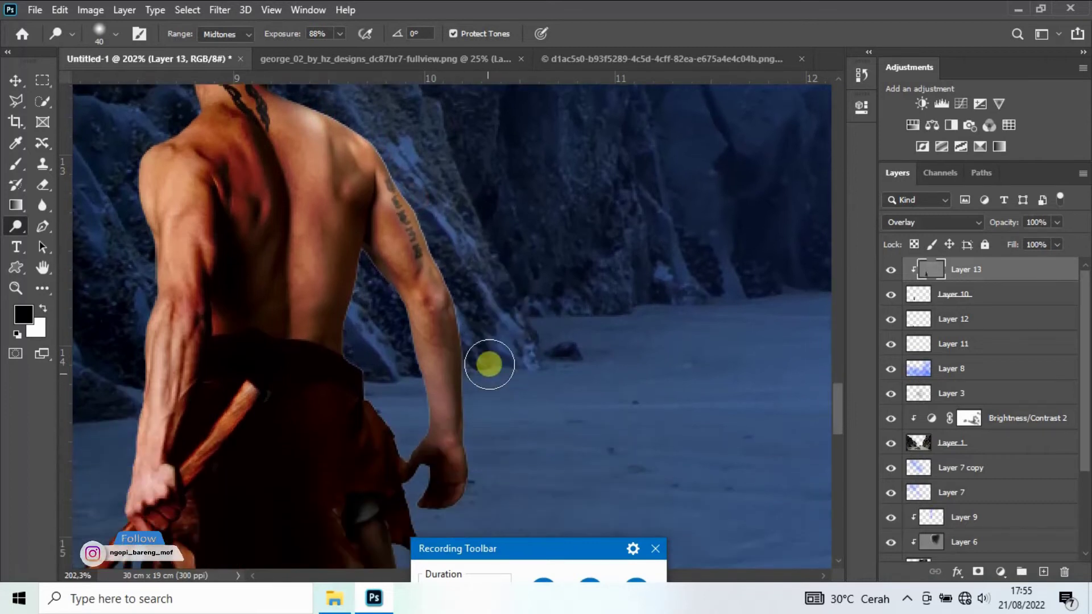
mouse_move(468, 314)
mouse_down()
mouse_move(492, 421)
mouse_move(475, 341)
mouse_move(480, 483)
mouse_move(463, 302)
mouse_move(407, 173)
mouse_move(307, 92)
mouse_up()
scroll(342, 151, up, 2)
mouse_move(302, 139)
mouse_down()
mouse_move(275, 125)
mouse_move(275, 98)
mouse_move(288, 134)
mouse_move(319, 155)
mouse_up()
click(328, 149)
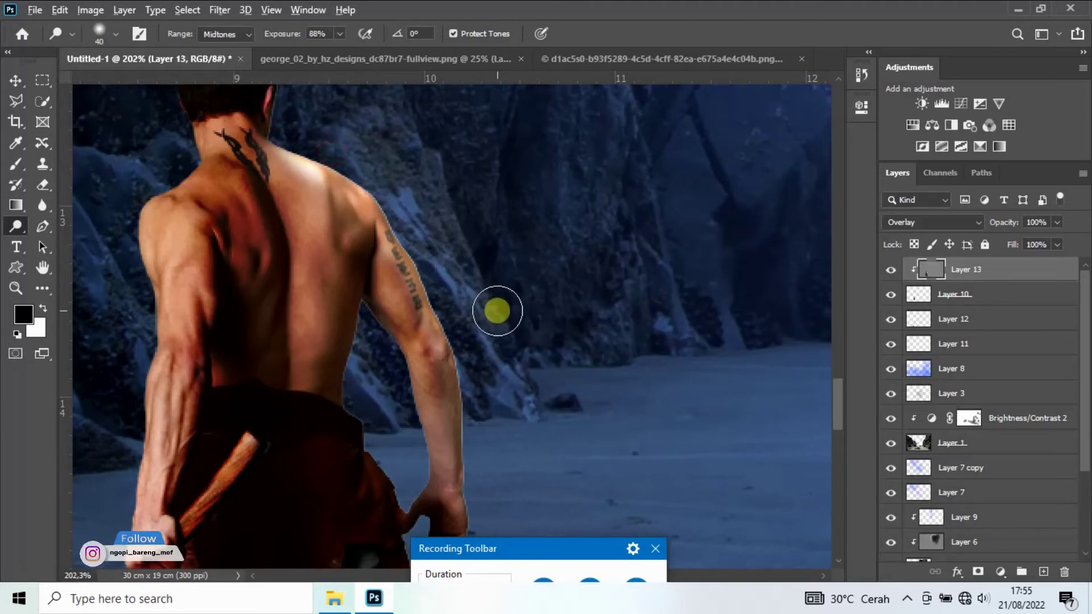
scroll(353, 305, down, 3)
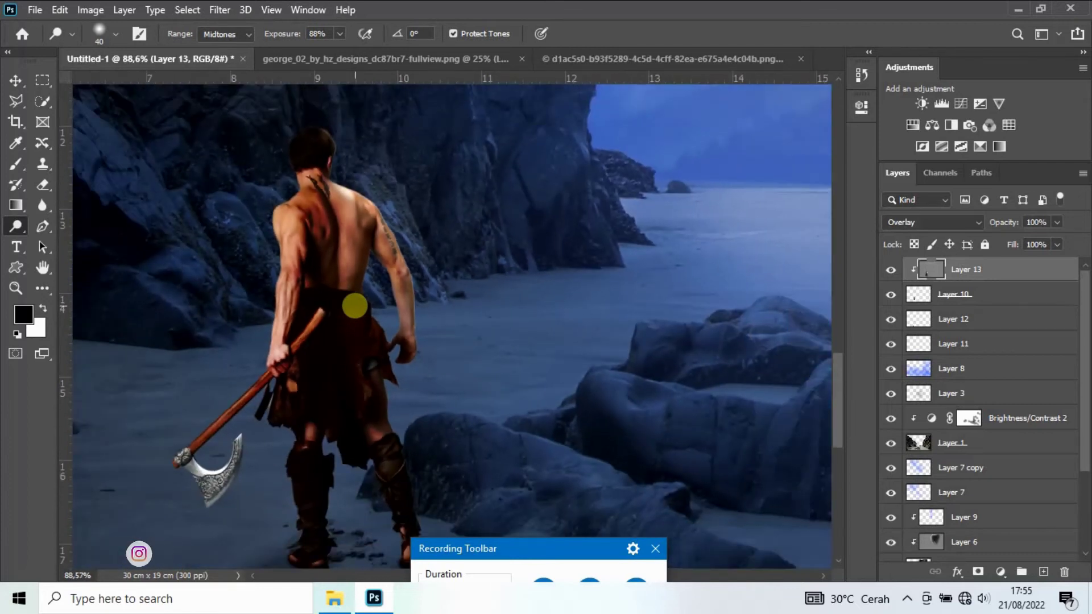
scroll(354, 306, up, 2)
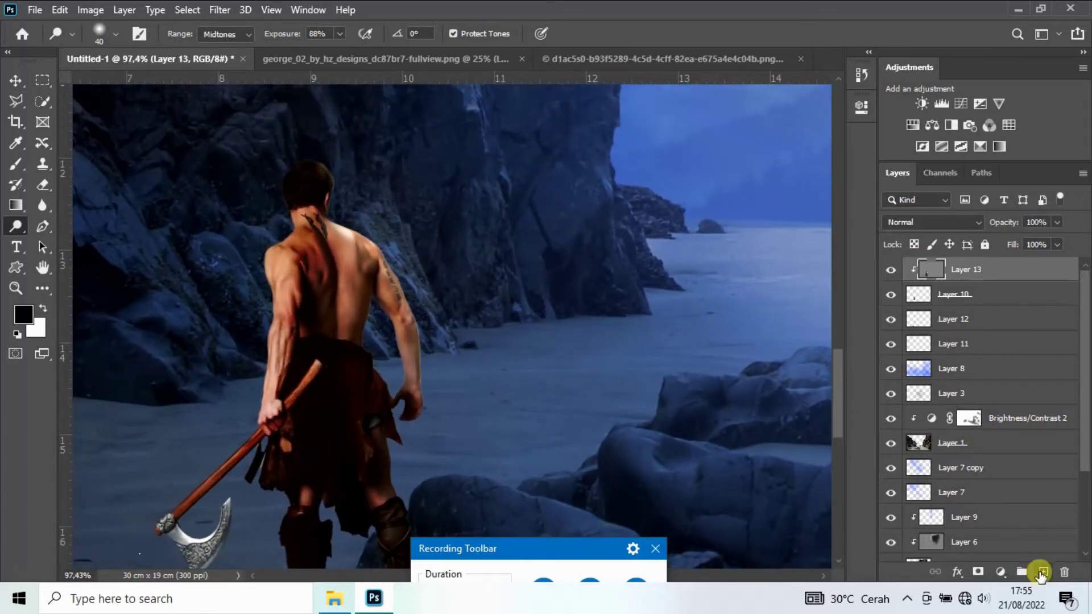
Step: Add a clipped Overlay layer and brush sky-blue shading on the warrior's head, shoulder and right arm
click(1040, 574)
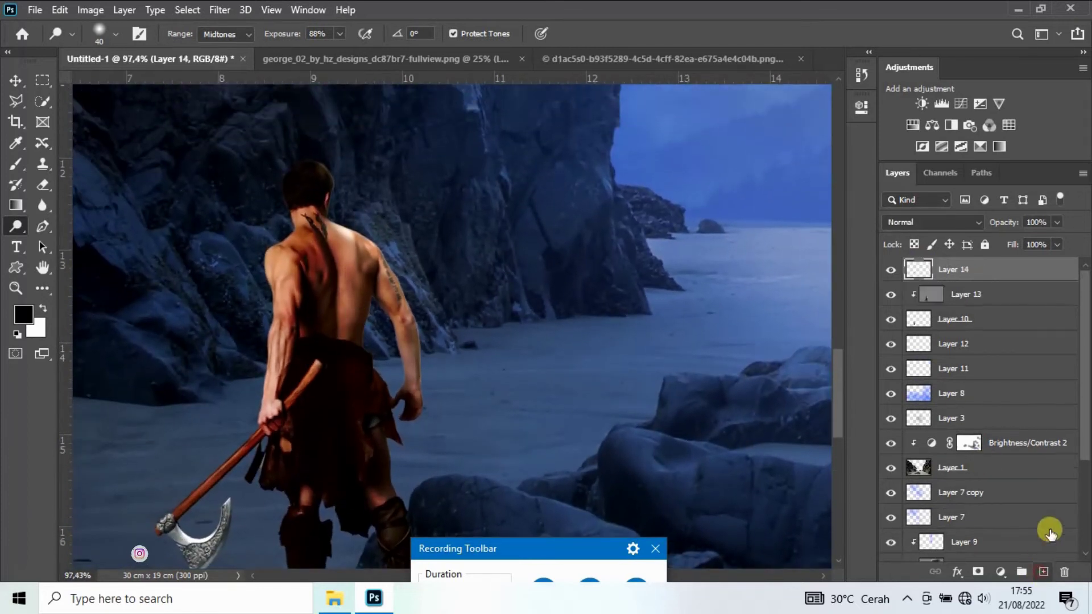
alt+click(1022, 279)
key(b)
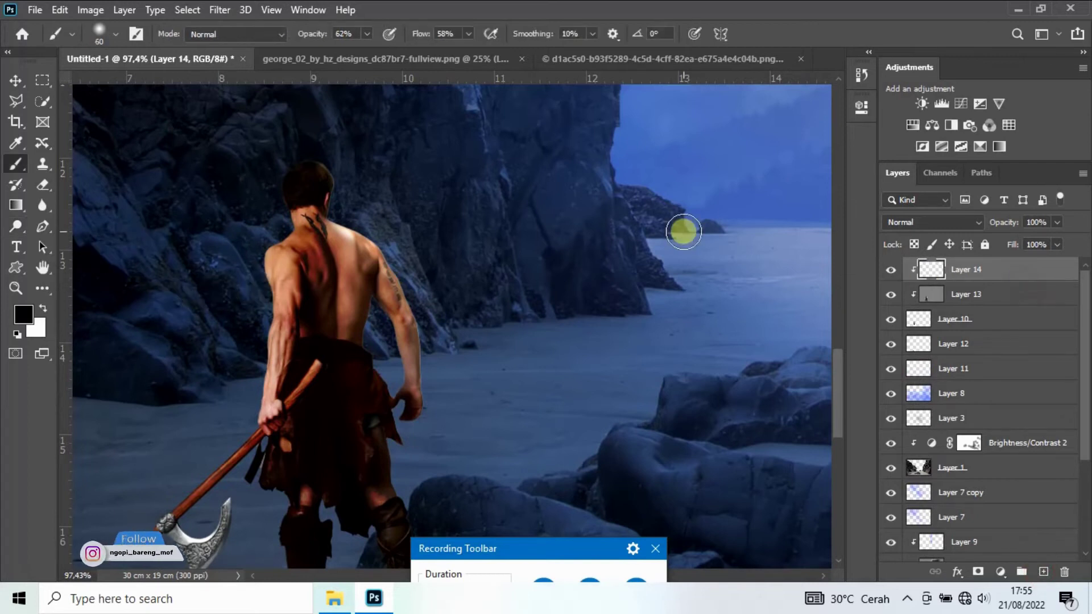
alt+click(755, 152)
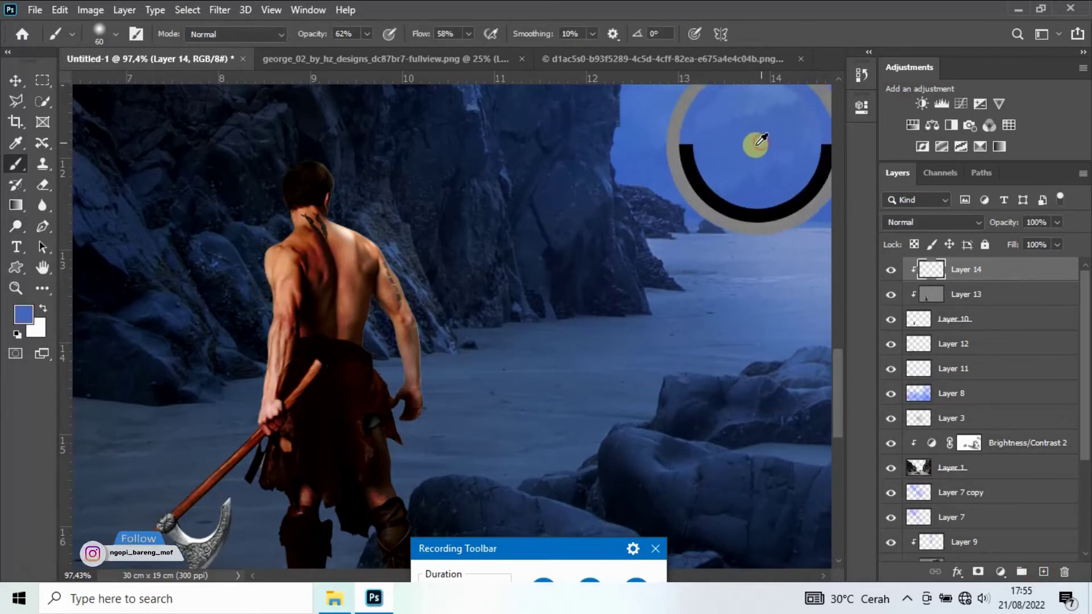
mouse_move(325, 174)
mouse_down()
mouse_move(361, 238)
mouse_move(427, 432)
mouse_up()
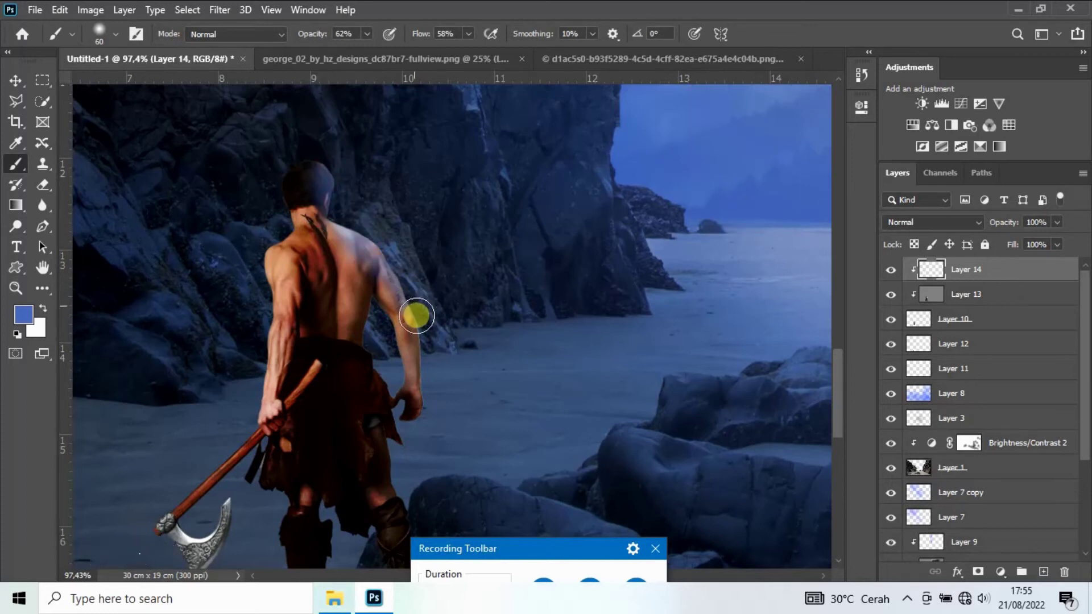
click(965, 222)
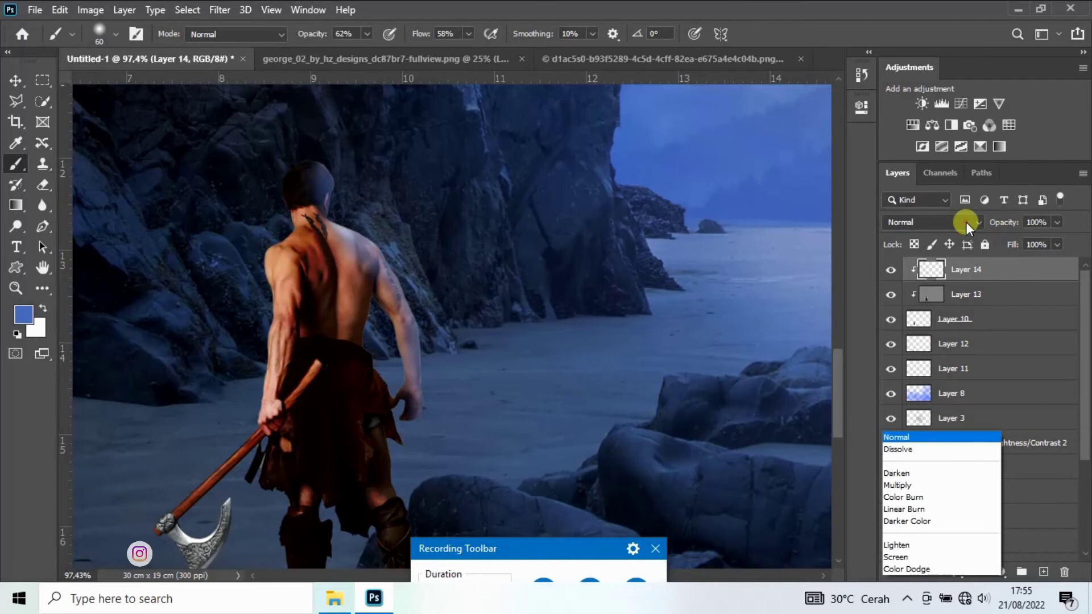
click(897, 377)
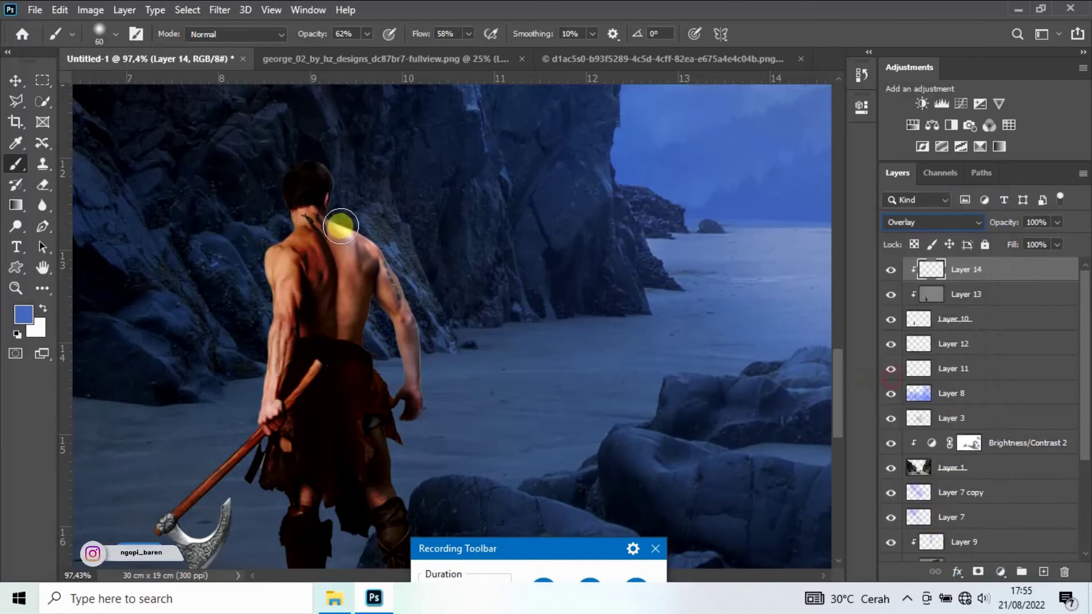
mouse_move(387, 262)
mouse_down()
mouse_move(414, 312)
mouse_move(431, 424)
mouse_up()
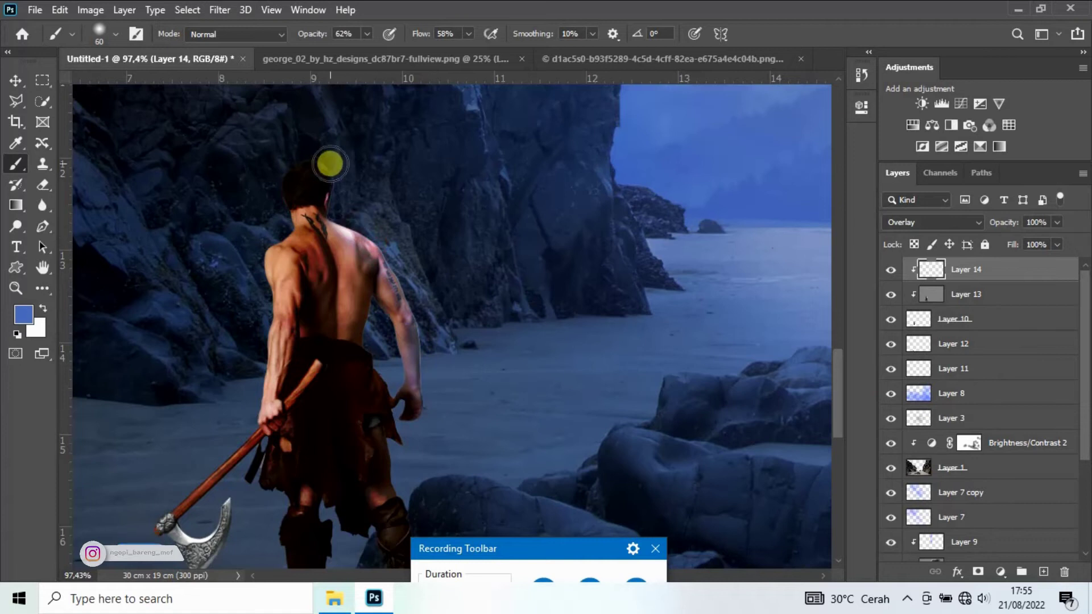
Step: On Layer 13, tone the warrior's hip and dodge his thigh and lower leg brighter
scroll(416, 445, down, 2)
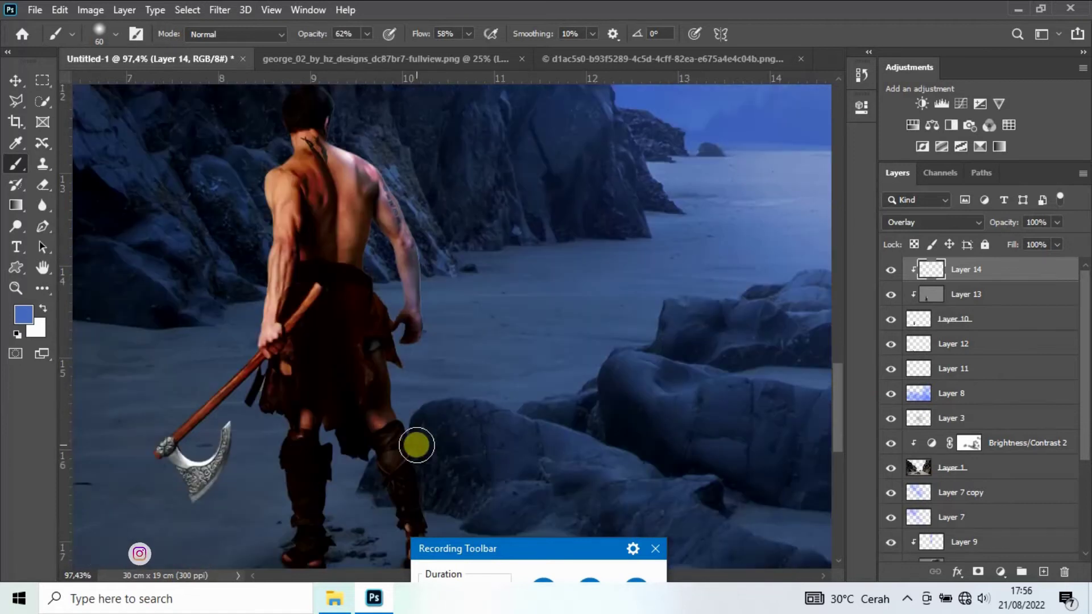
scroll(417, 447, down, 2)
click(904, 300)
click(382, 280)
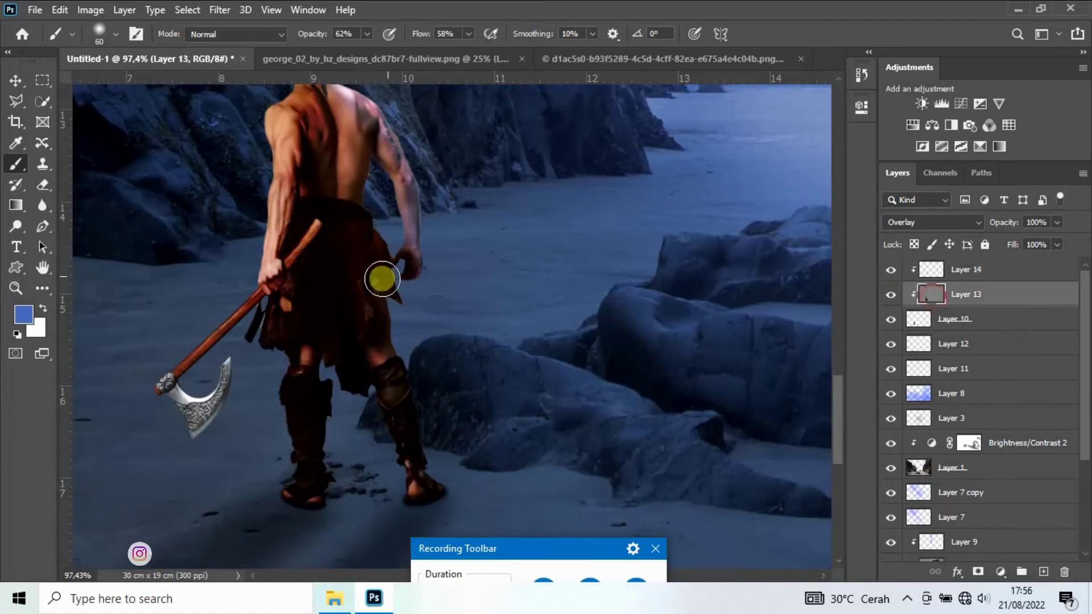
key(o)
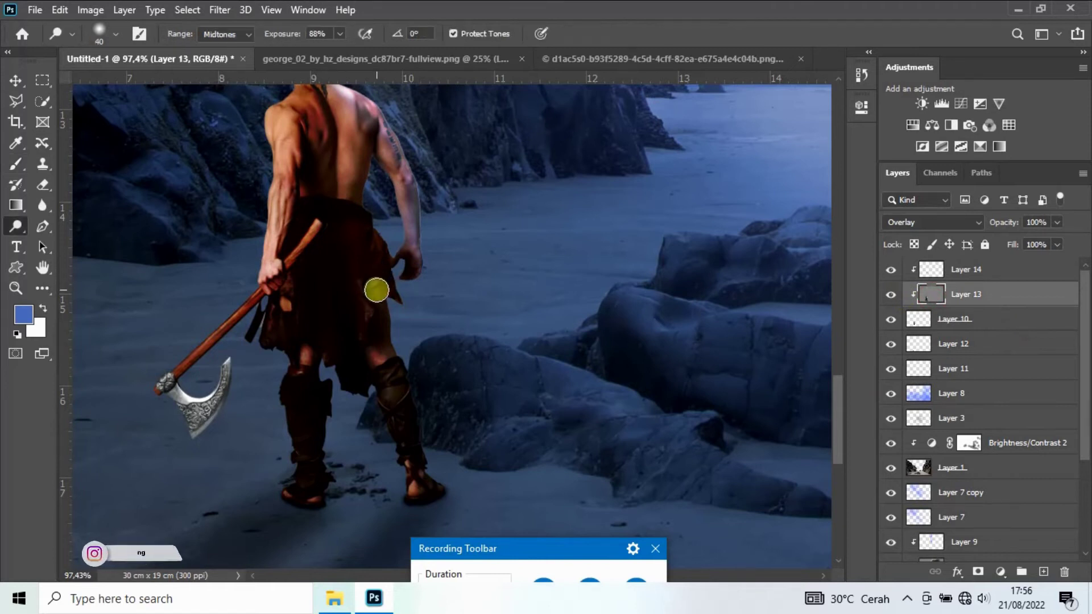
drag(399, 316, 402, 352)
mouse_move(414, 409)
mouse_down()
mouse_move(436, 476)
mouse_move(388, 279)
mouse_up()
Step: Back on Layer 14, brush faint shading along the warrior's shin and shoulder
click(933, 271)
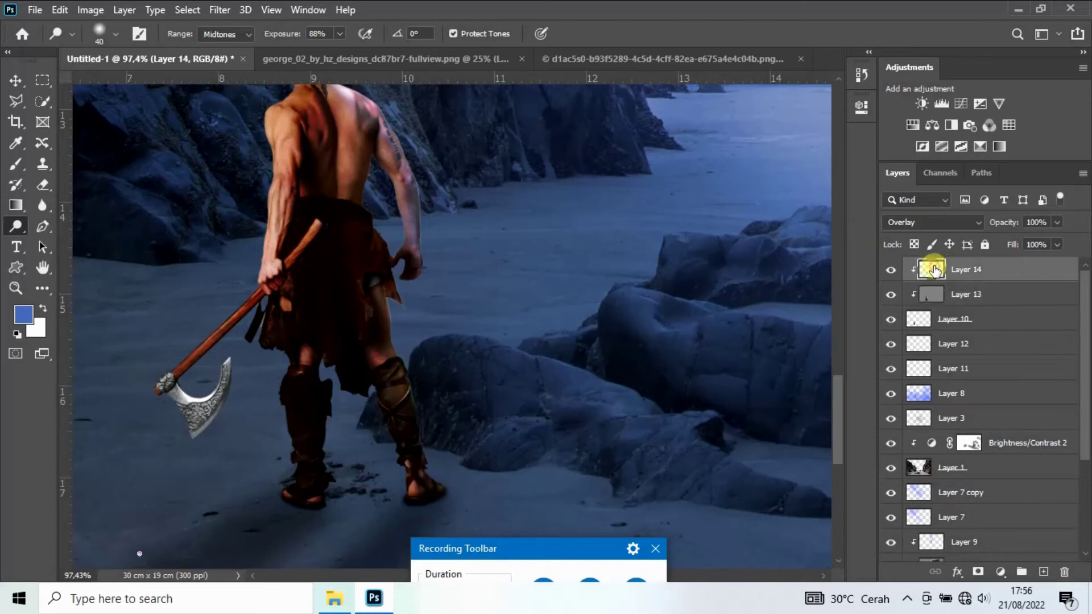
key(b)
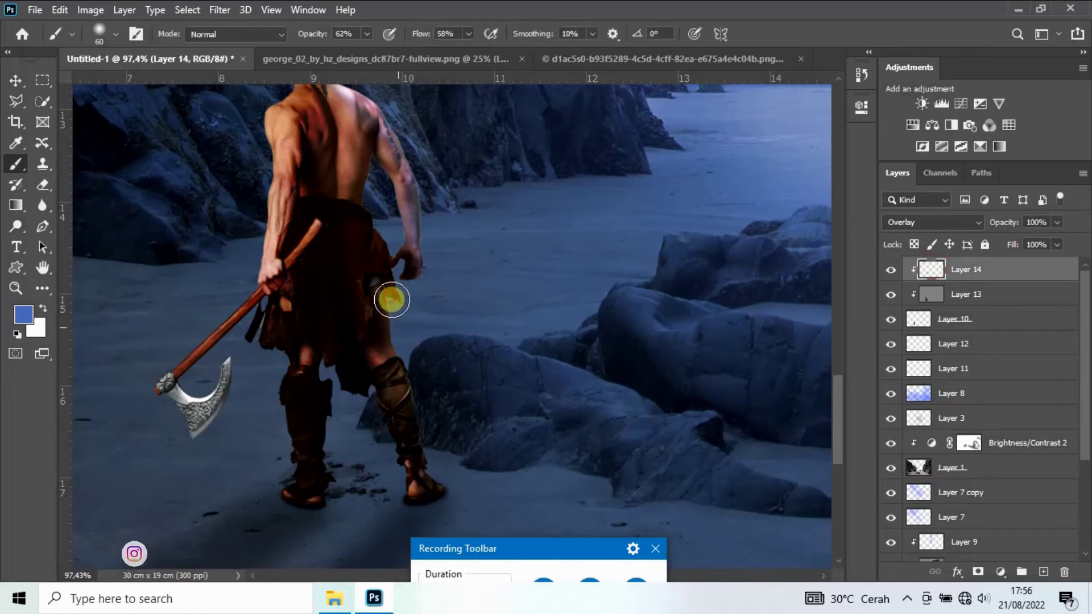
mouse_move(409, 362)
mouse_down()
mouse_move(441, 489)
mouse_move(446, 463)
mouse_move(398, 322)
mouse_move(418, 410)
mouse_move(404, 271)
mouse_move(371, 176)
mouse_move(361, 176)
mouse_move(367, 211)
mouse_move(370, 161)
mouse_move(371, 253)
mouse_move(385, 271)
mouse_move(392, 324)
mouse_up()
scroll(405, 239, up, 1)
scroll(406, 231, up, 1)
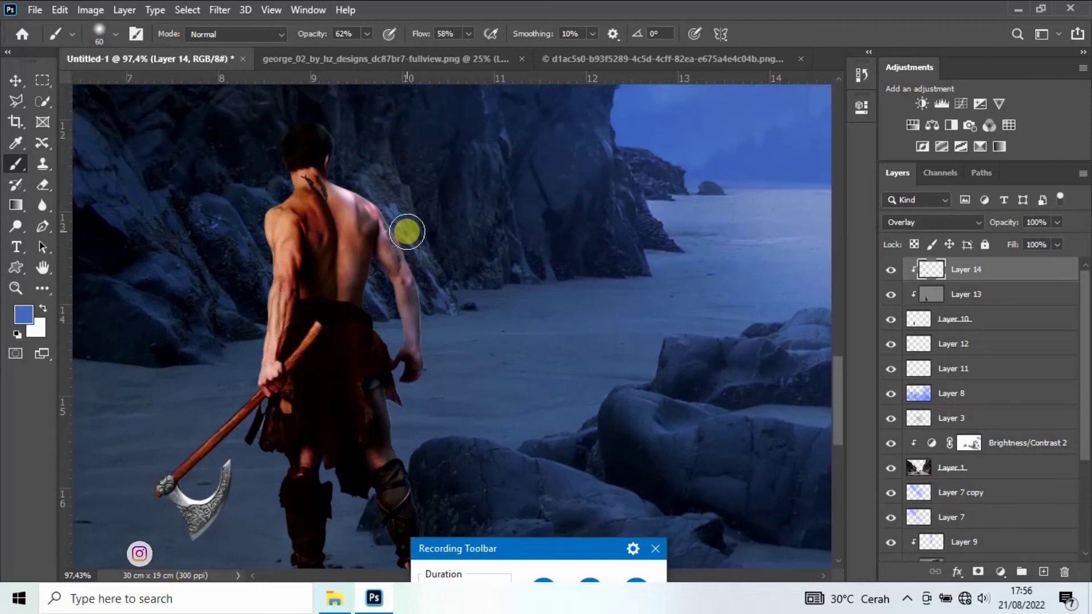
scroll(398, 227, up, 1)
mouse_move(392, 225)
mouse_down()
mouse_move(390, 281)
mouse_move(385, 237)
mouse_up()
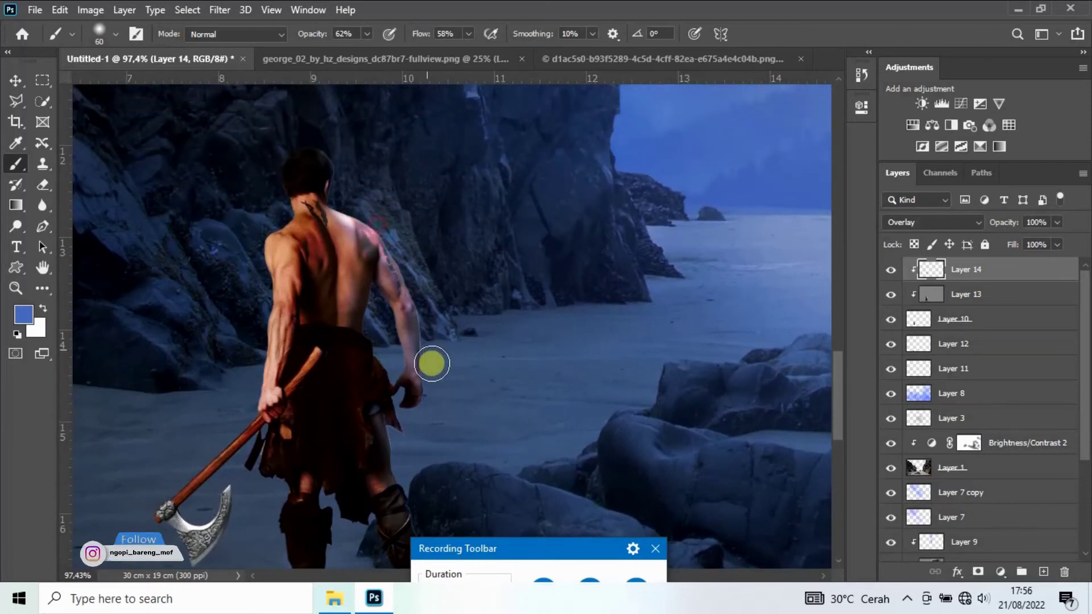
Step: Try a blue tint on the axe blade, then undo it
scroll(470, 379, down, 2)
scroll(470, 379, down, 2)
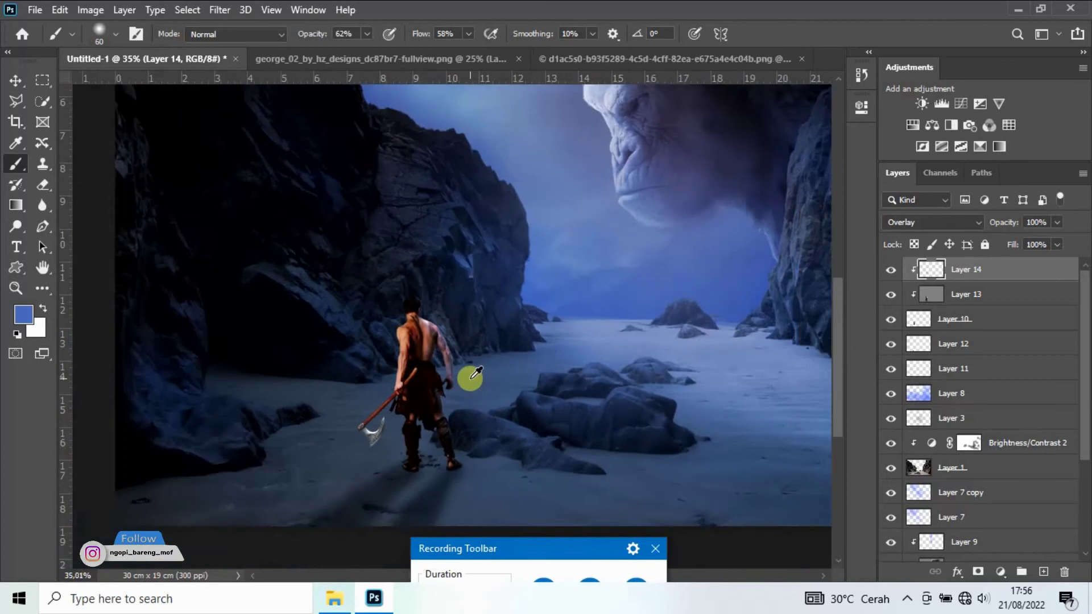
scroll(469, 379, down, 2)
scroll(472, 376, down, 1)
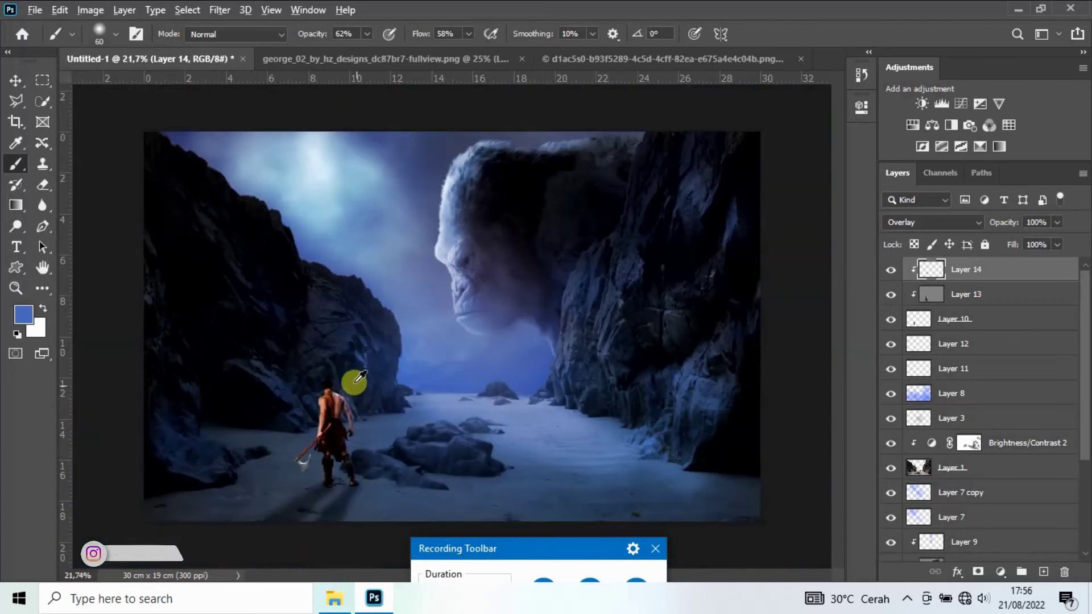
scroll(349, 378, up, 1)
scroll(318, 398, up, 2)
scroll(273, 424, up, 1)
scroll(278, 431, up, 1)
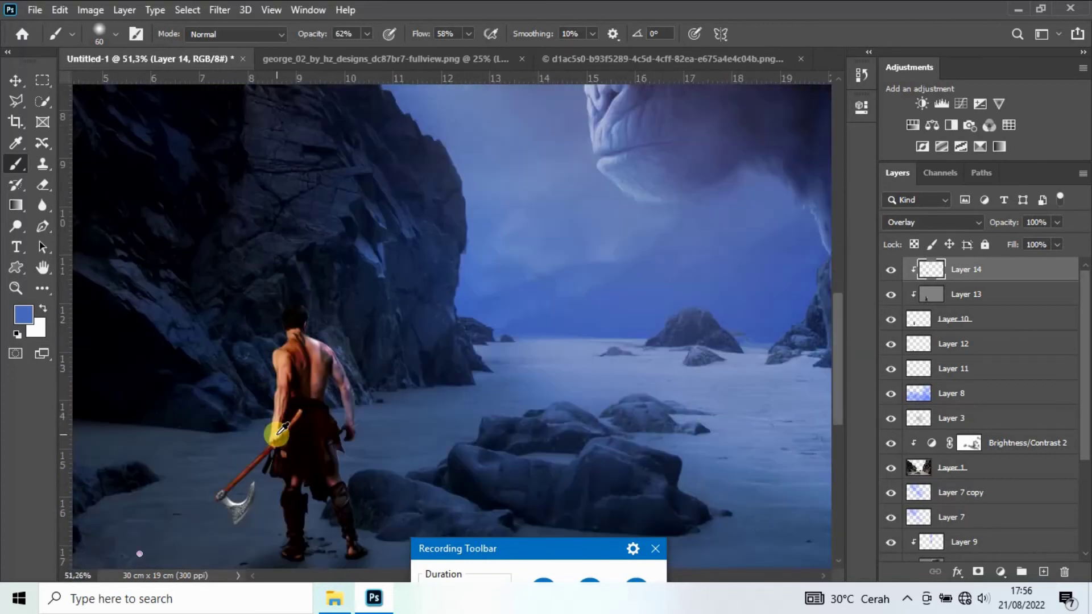
scroll(250, 437, up, 1)
scroll(236, 436, up, 1)
scroll(238, 433, up, 1)
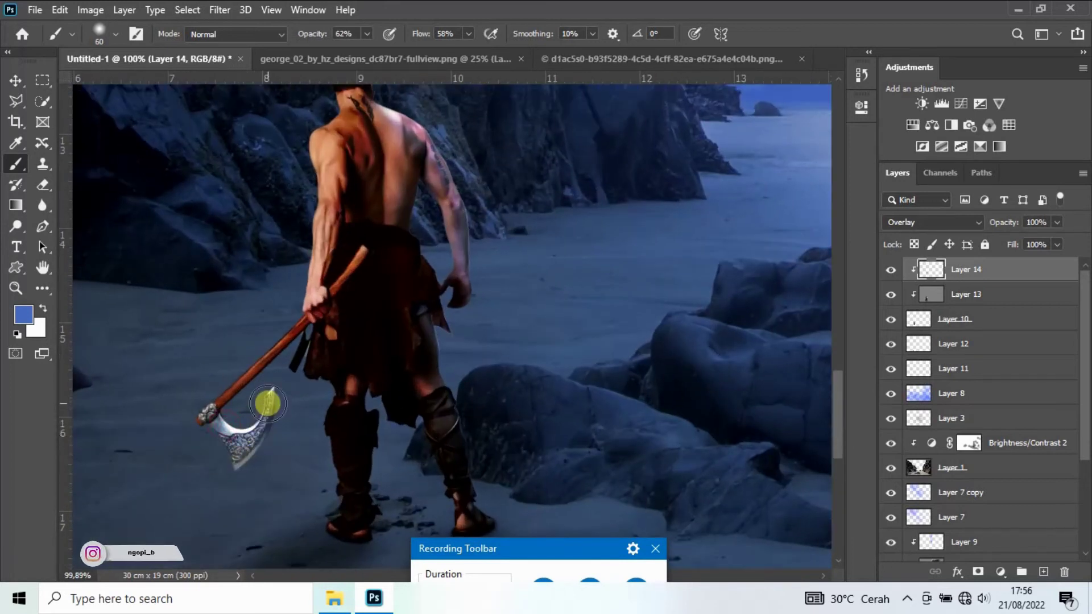
drag(267, 401, 230, 446)
key(ctrl+z)
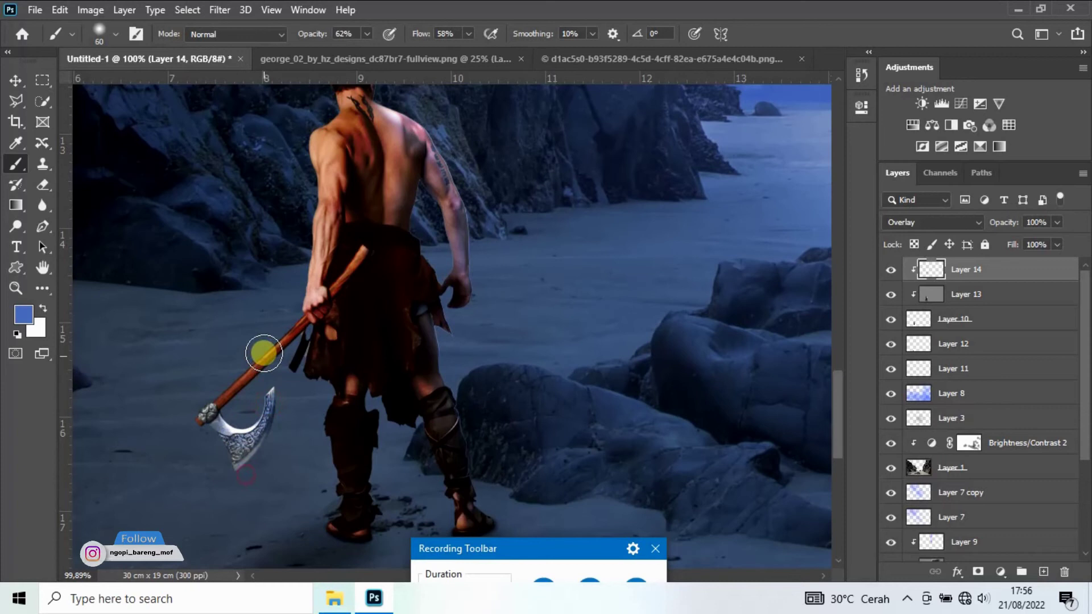
Step: Close one of the source image documents
scroll(174, 432, down, 3)
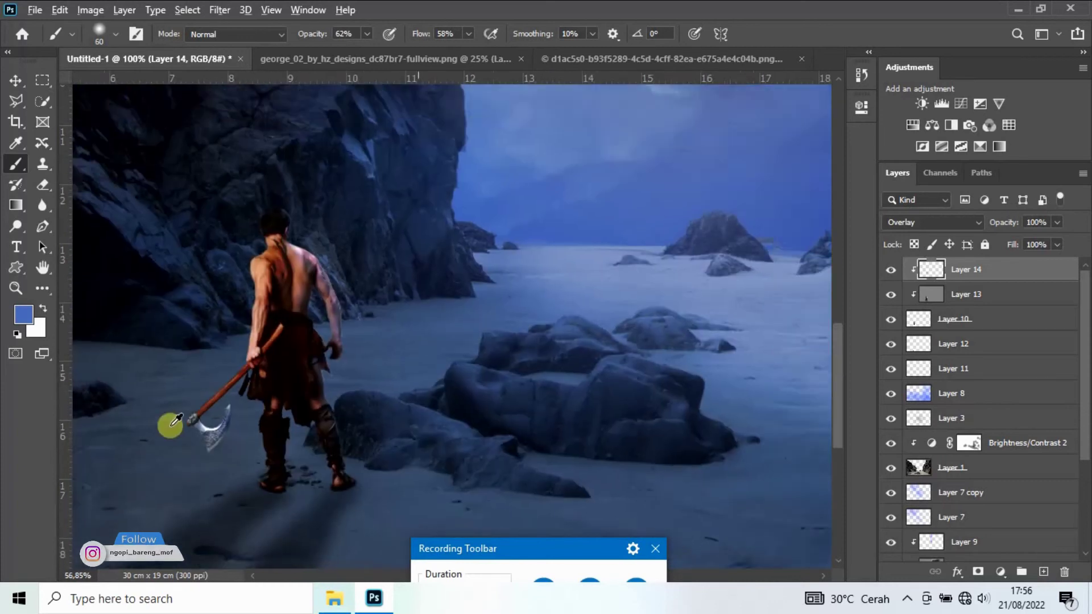
scroll(170, 427, down, 4)
scroll(170, 424, down, 3)
scroll(174, 421, up, 2)
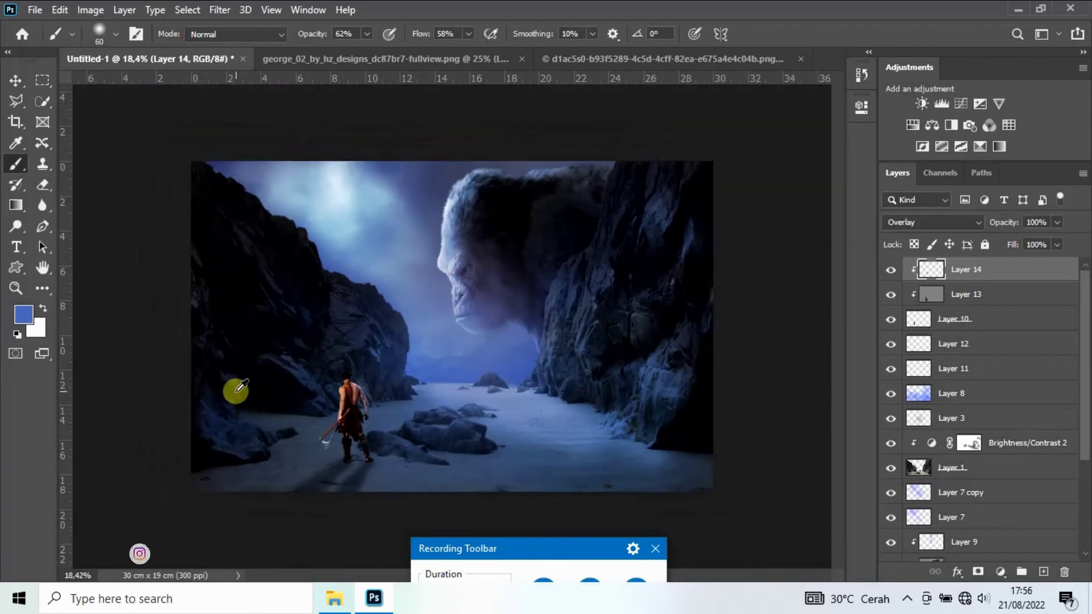
click(522, 59)
Step: Close the remaining source document and open the skull pile image
click(612, 59)
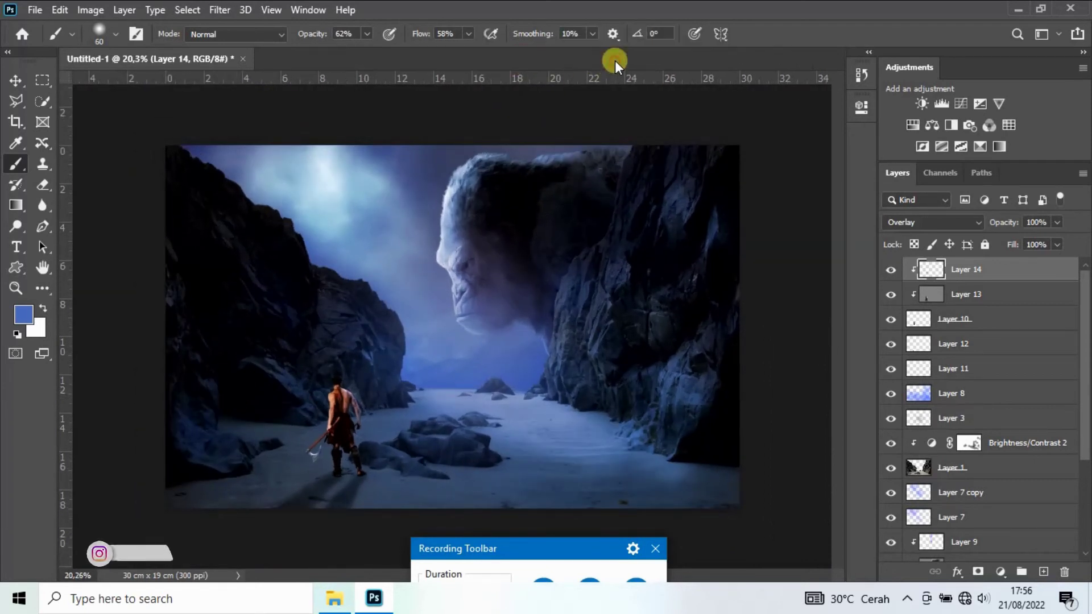
click(973, 494)
click(36, 10)
click(54, 38)
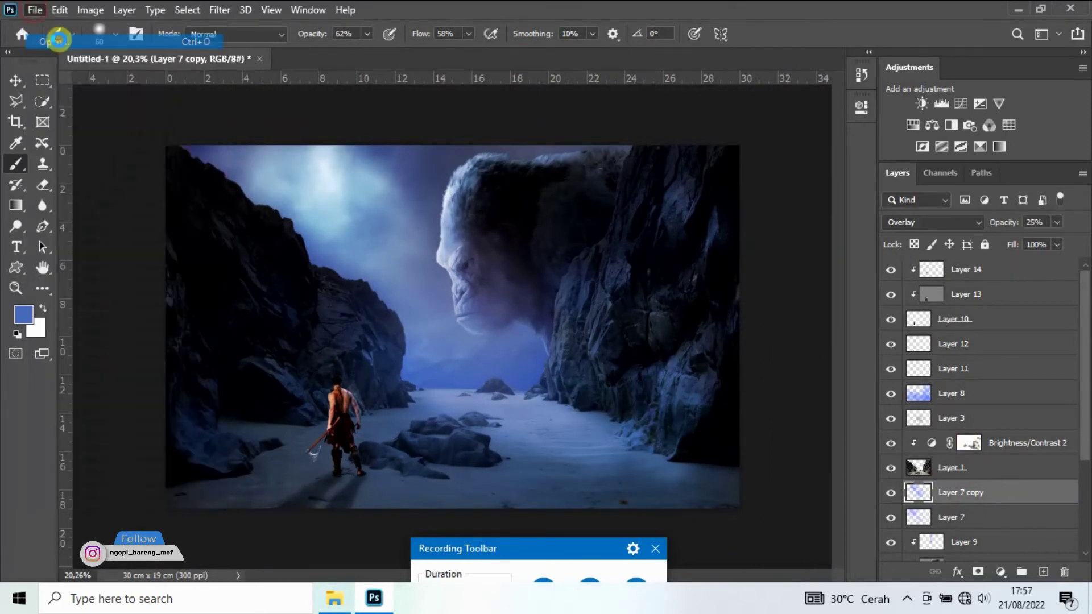
click(753, 453)
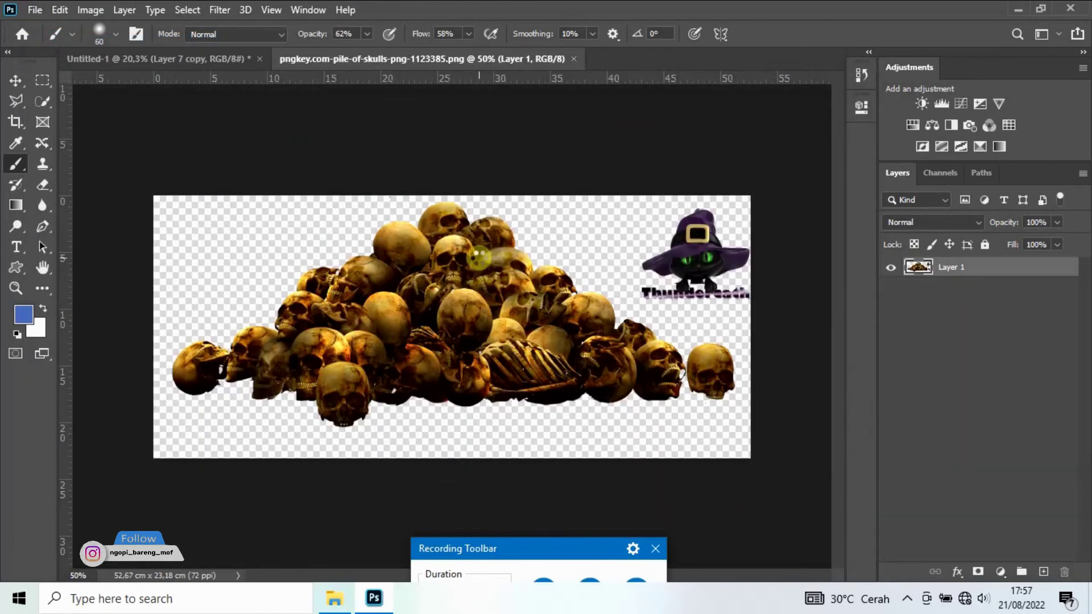
Step: Outline the skull pile with a Polygonal Lasso selection
click(15, 101)
click(265, 219)
click(192, 298)
click(159, 388)
click(361, 441)
click(568, 441)
click(746, 386)
click(571, 244)
click(481, 200)
click(435, 198)
click(265, 221)
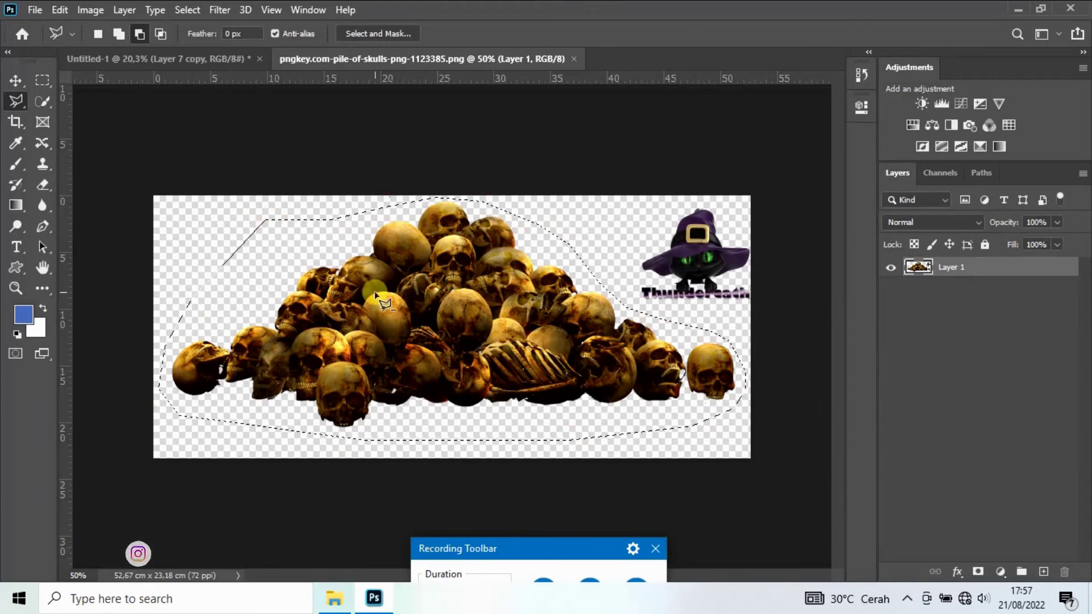
Step: Drag the skulls into Untitled-1, then shrink them and place them on the sand
key(v)
drag(398, 285, 223, 63)
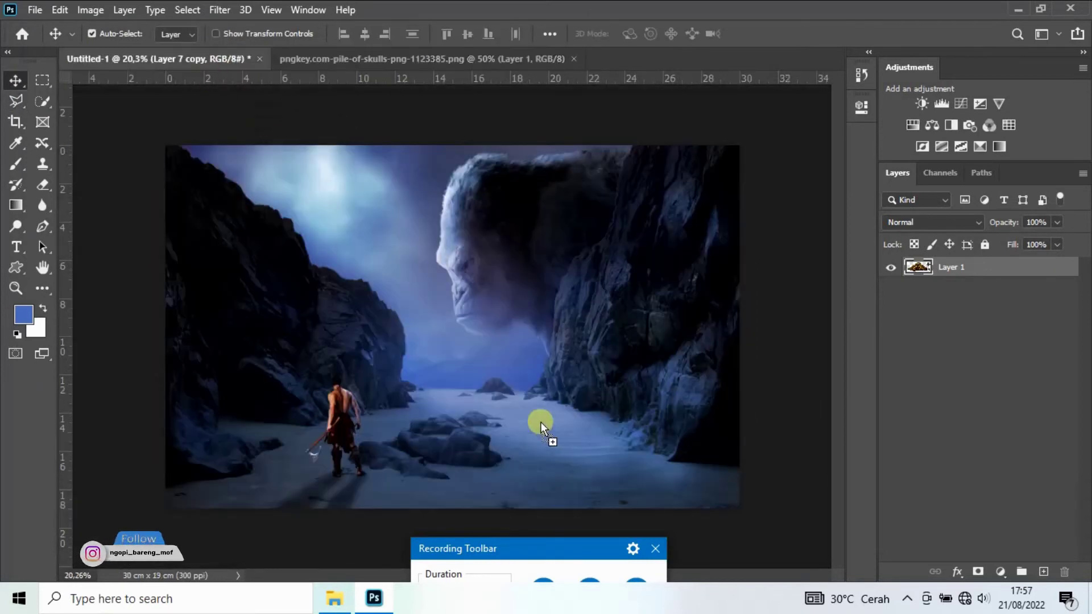
drag(414, 246, 541, 422)
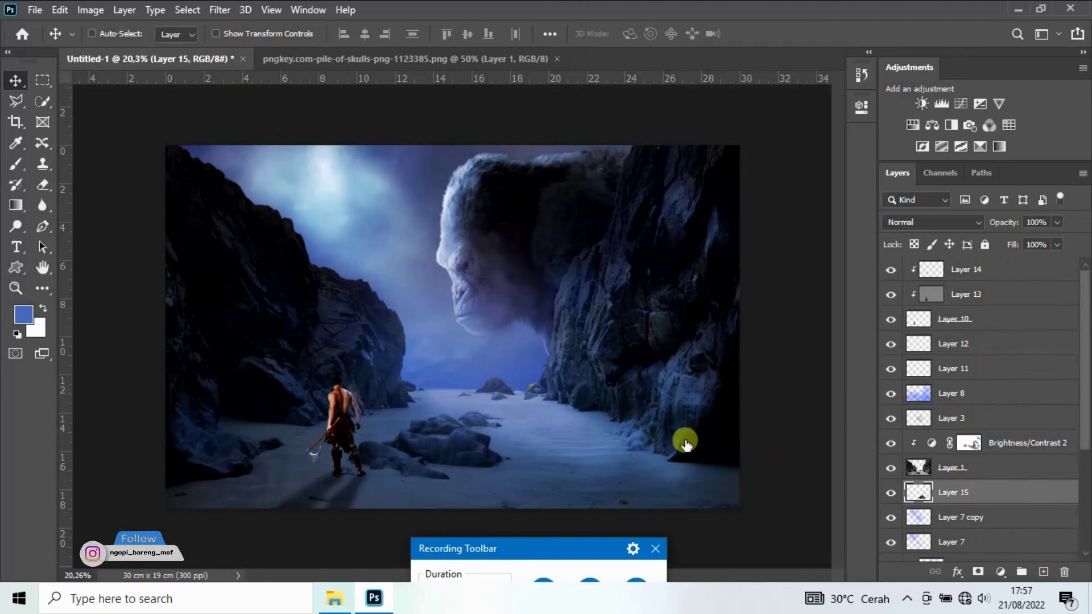
key(ctrl+t)
drag(686, 444, 581, 421)
key(Return)
Step: Raise the skull layer above Brightness/Contrast 2 and finalize its size and position
drag(967, 492, 976, 434)
key(ctrl+t)
mouse_move(627, 470)
mouse_down()
mouse_move(483, 413)
mouse_move(508, 392)
mouse_up()
click(791, 33)
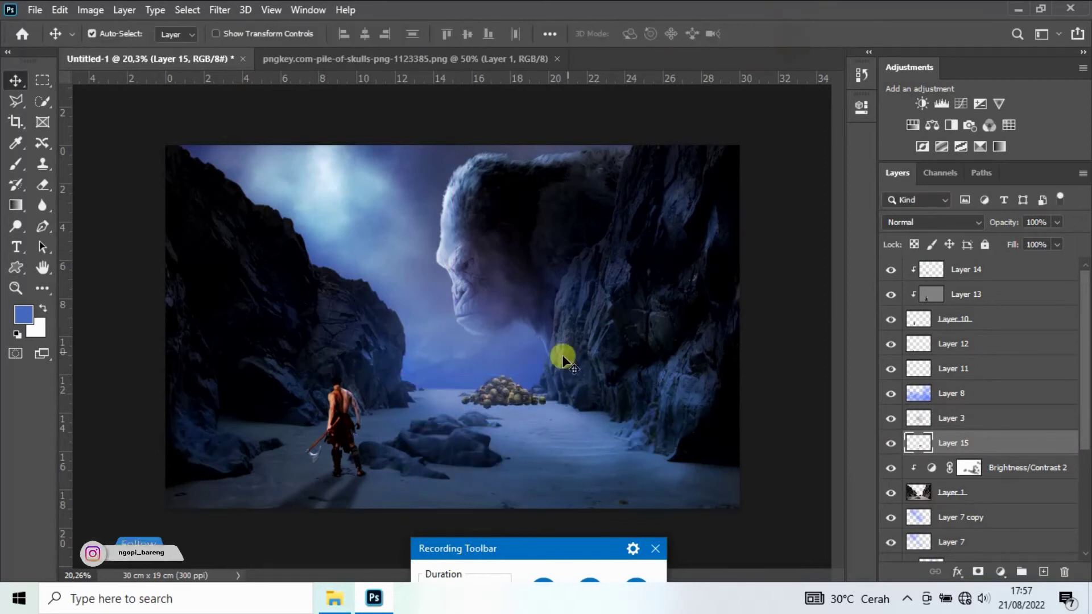
scroll(511, 397, up, 3)
scroll(511, 397, up, 2)
scroll(512, 396, down, 2)
Step: Add a 50% gray Overlay layer clipped to the skull pile
click(1044, 571)
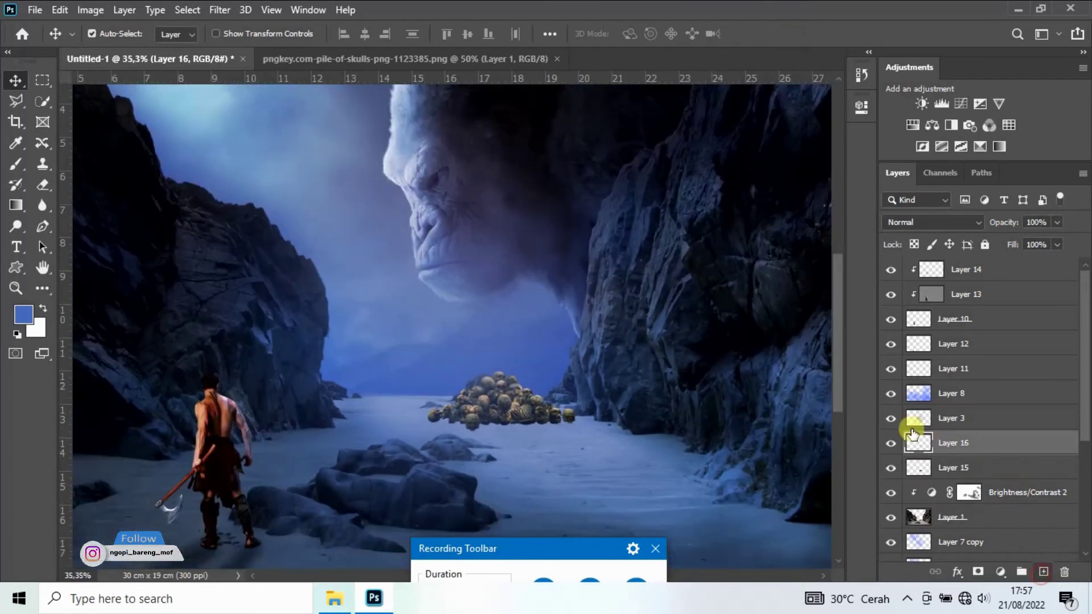
alt+click(997, 452)
click(59, 10)
click(110, 258)
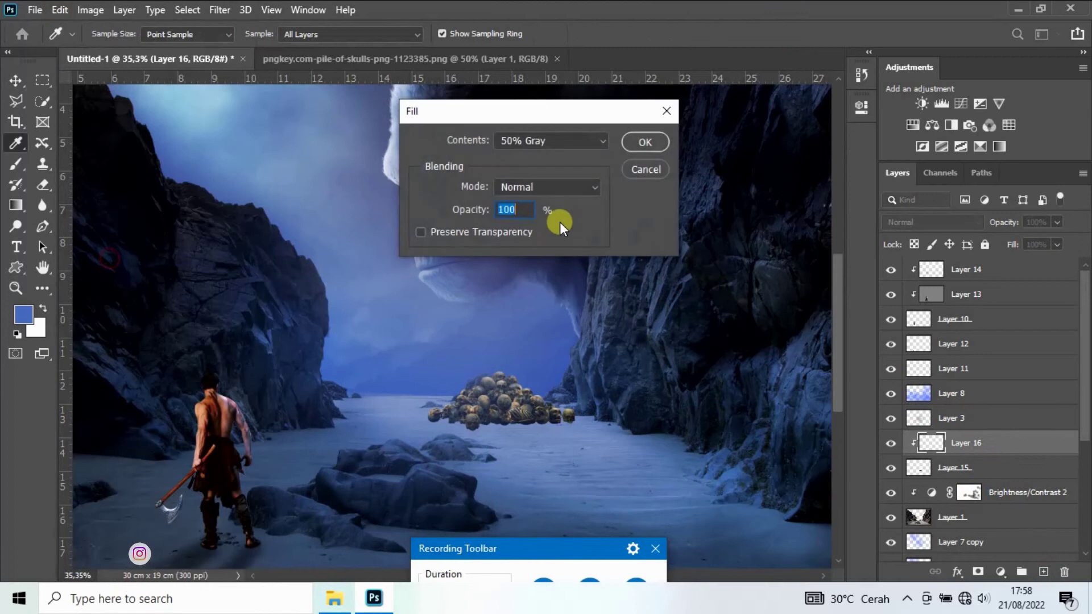
click(618, 142)
key(v)
click(934, 222)
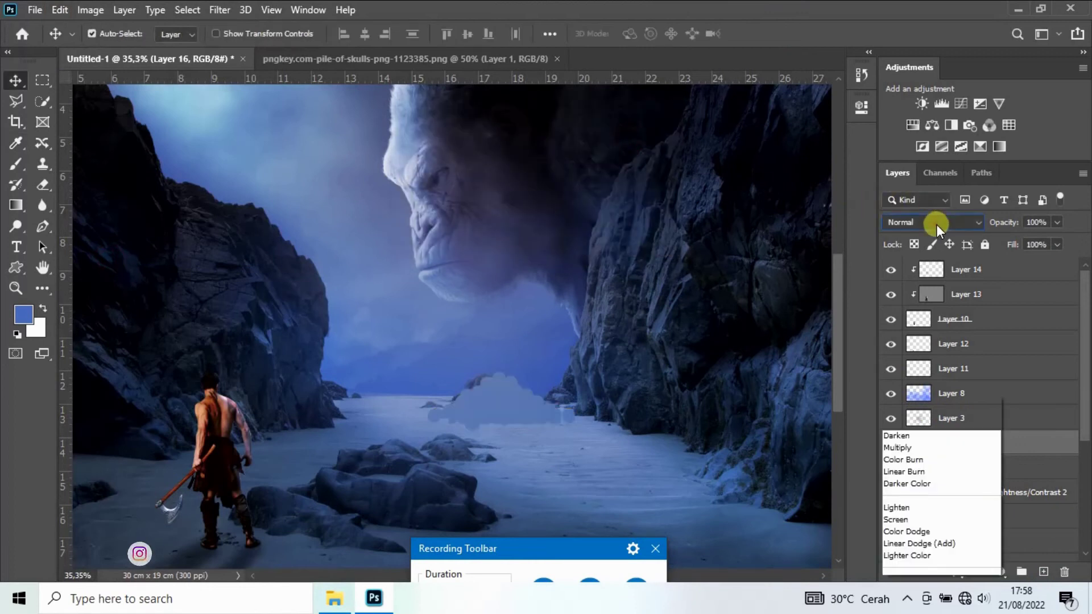
click(910, 377)
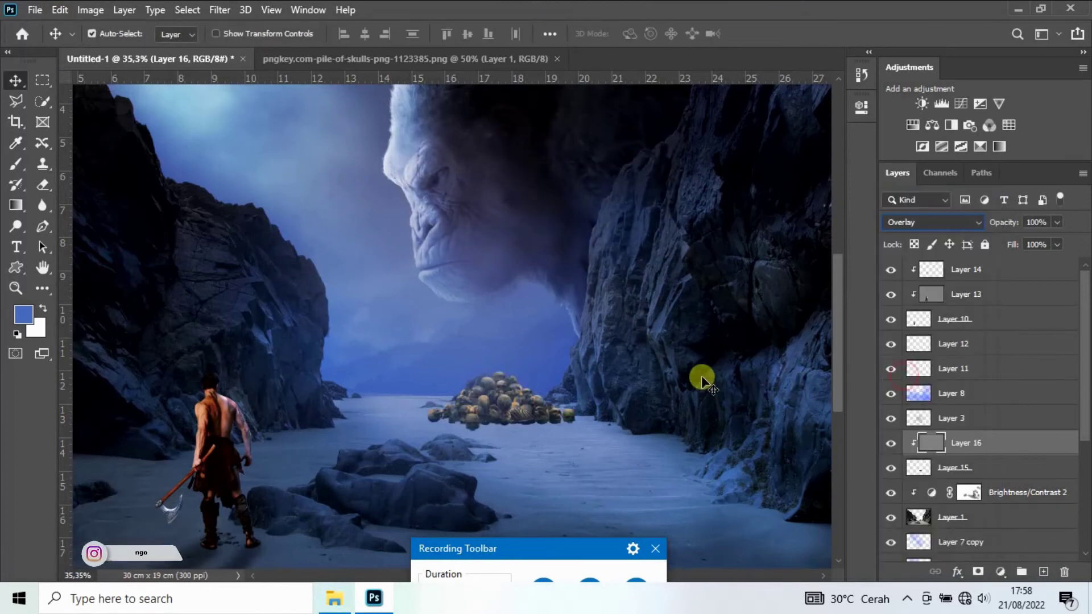
Step: Burn the skull pile darker and warmer with an enlarged Burn brush
click(16, 226)
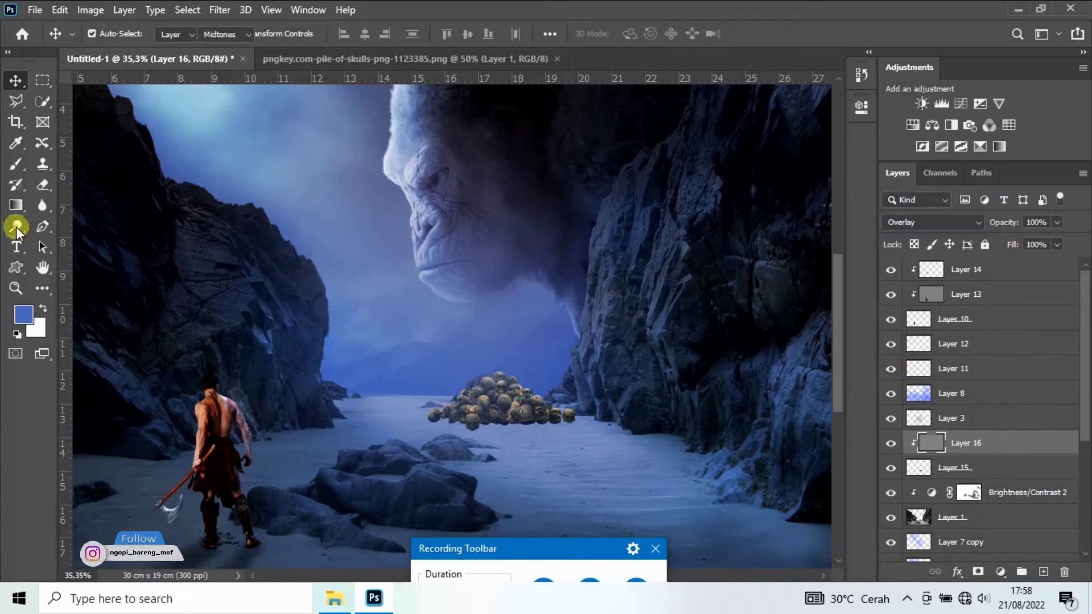
click(84, 240)
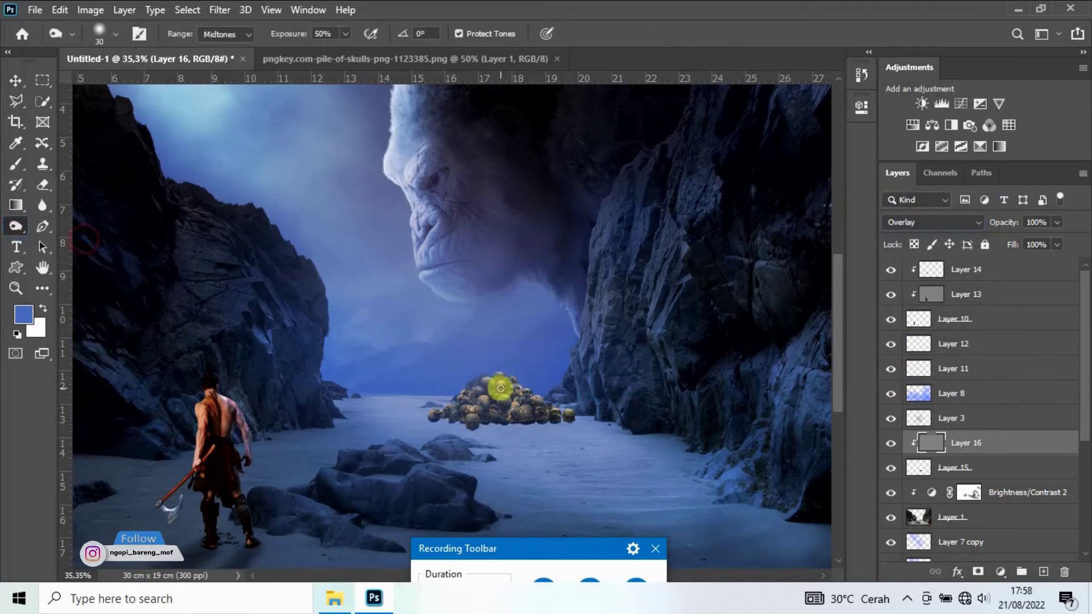
key(bracketright)
key(bracketright)
key(bracketright)
mouse_move(502, 389)
mouse_down()
mouse_move(507, 404)
mouse_move(463, 409)
mouse_move(500, 390)
mouse_move(544, 406)
mouse_move(500, 390)
mouse_move(541, 424)
mouse_move(460, 422)
mouse_move(507, 402)
mouse_up()
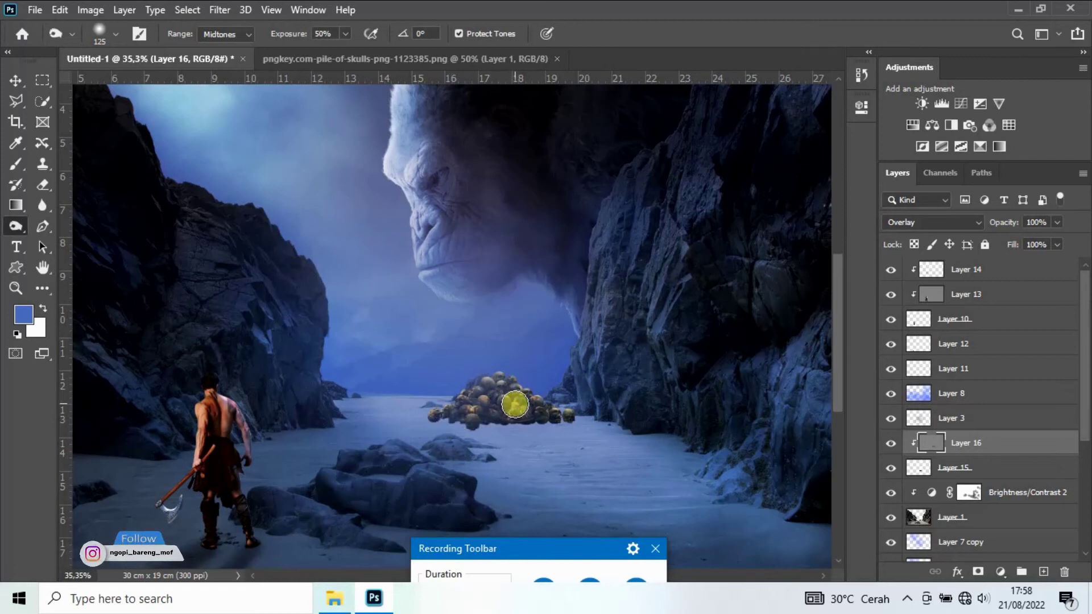
mouse_move(506, 407)
mouse_down()
mouse_move(512, 397)
mouse_move(522, 410)
mouse_up()
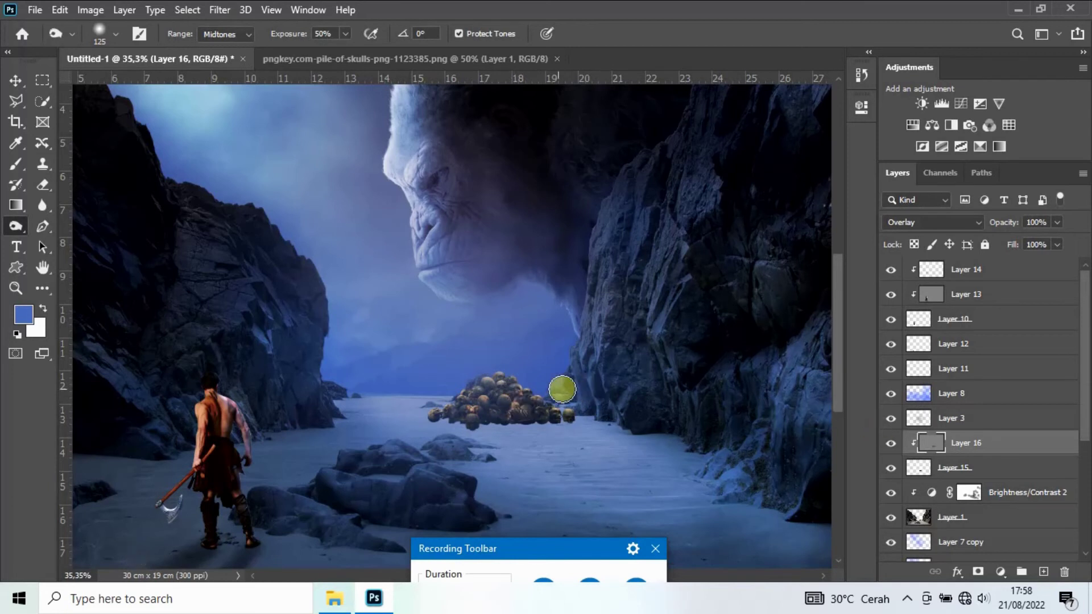
mouse_move(517, 399)
mouse_down()
mouse_move(550, 422)
mouse_move(495, 389)
mouse_up()
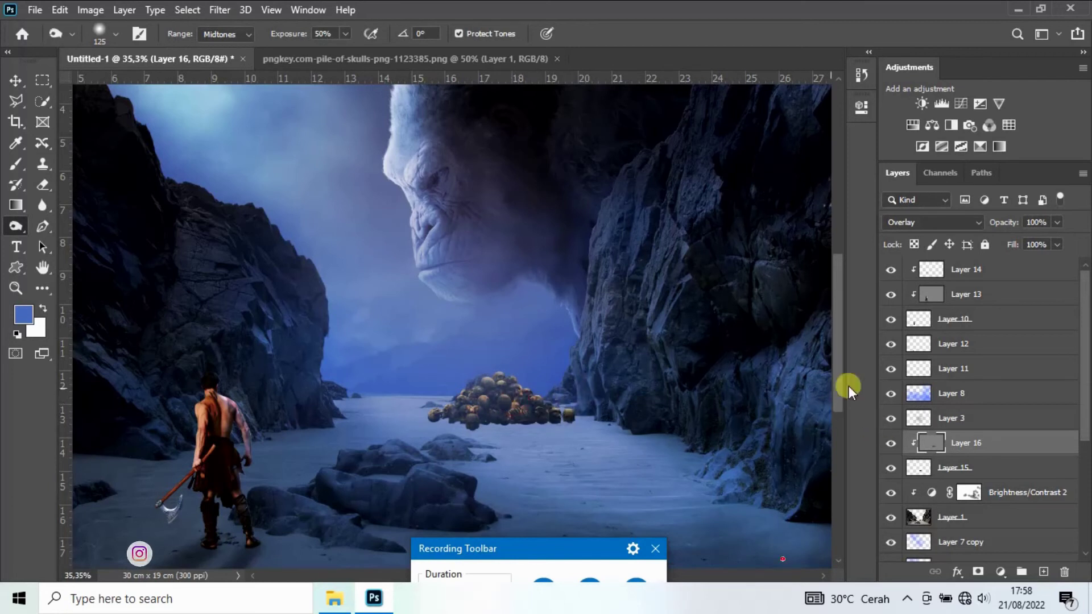
Step: Move Layer 16 and Layer 15 below Layer 8, just above Layer 3
ctrl+click(969, 471)
mouse_move(978, 445)
mouse_down()
mouse_move(975, 368)
mouse_move(977, 419)
mouse_up()
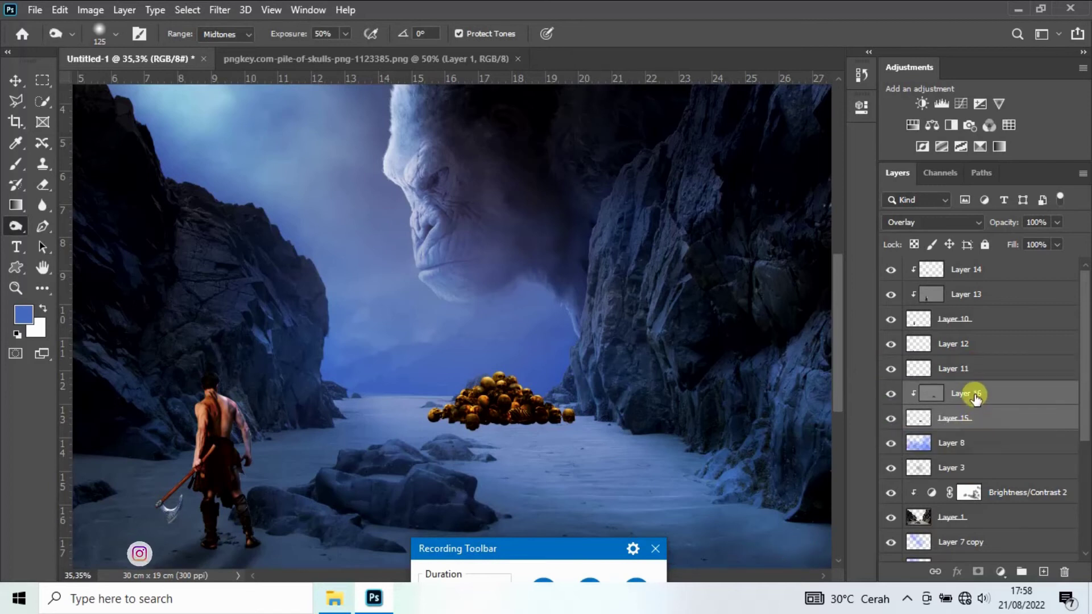
drag(975, 398, 974, 429)
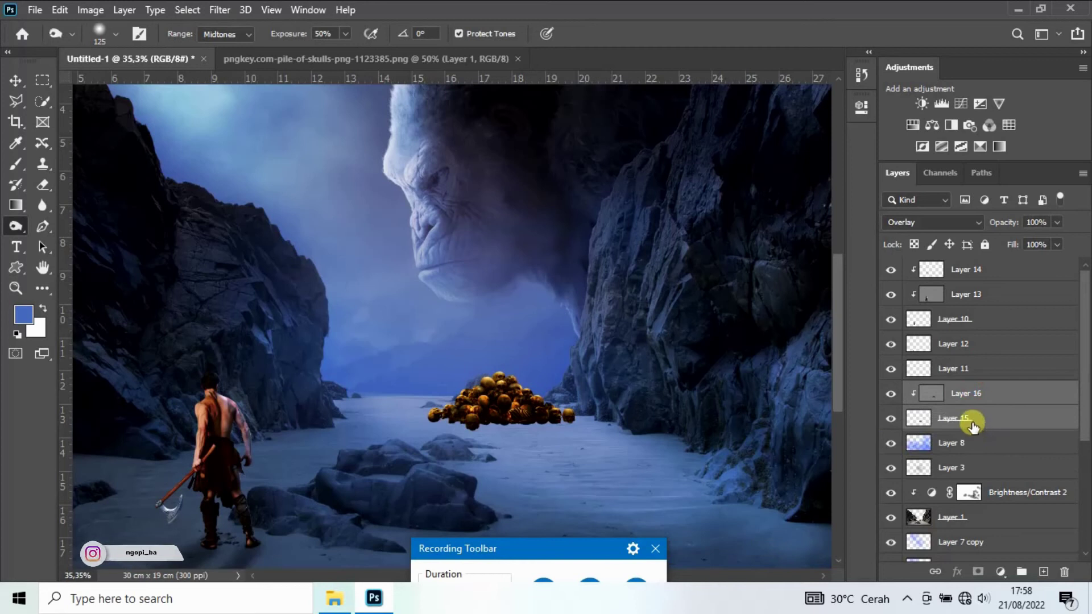
drag(976, 397, 972, 463)
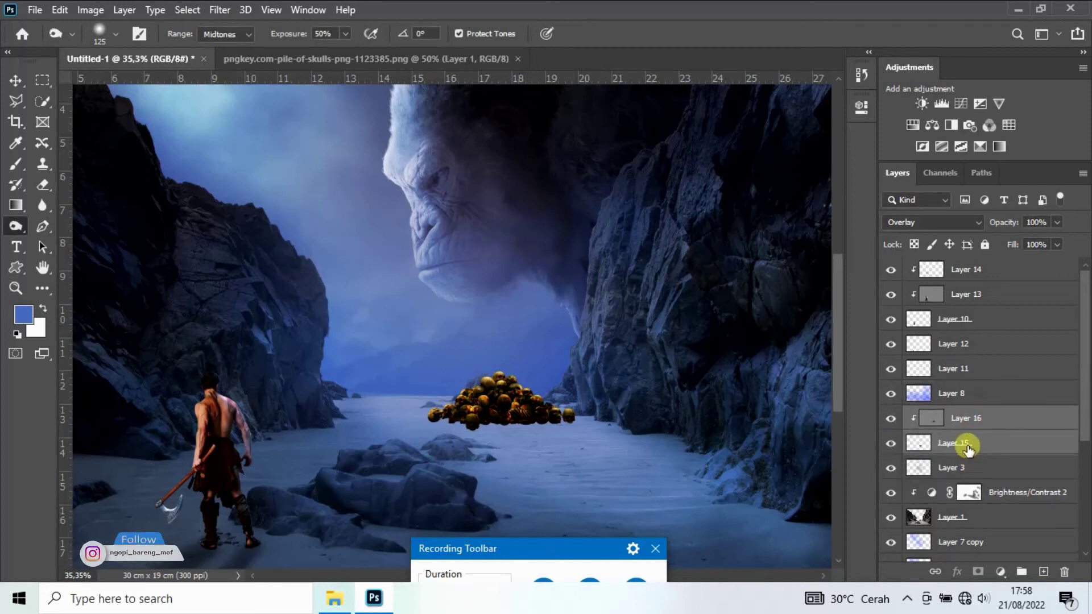
Step: Check Layers 8, 16 and 15 in turn, ending with Layer 16 selected
click(958, 399)
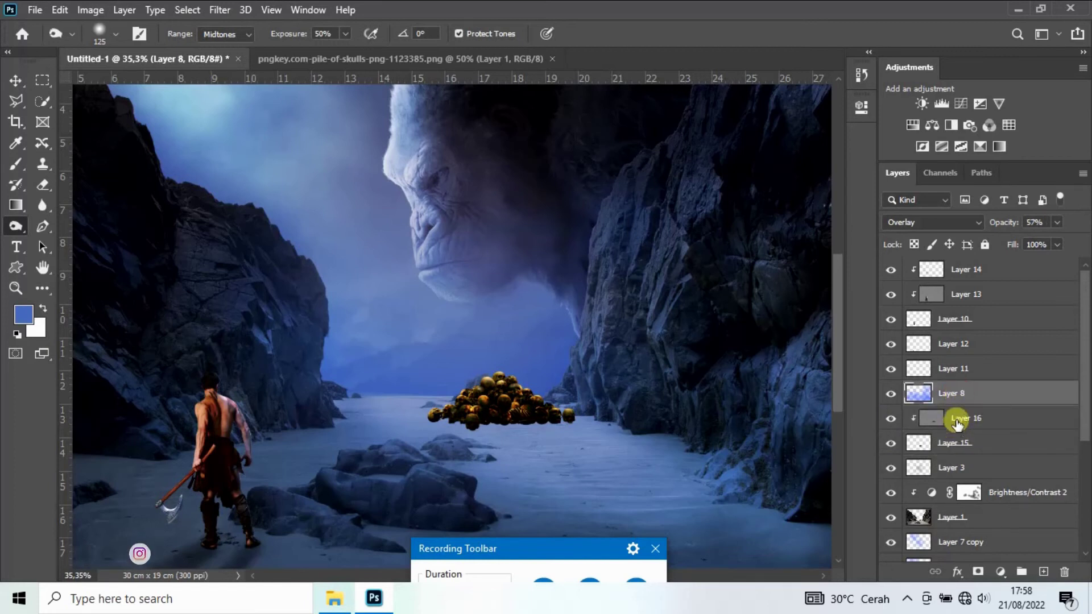
click(959, 422)
click(956, 448)
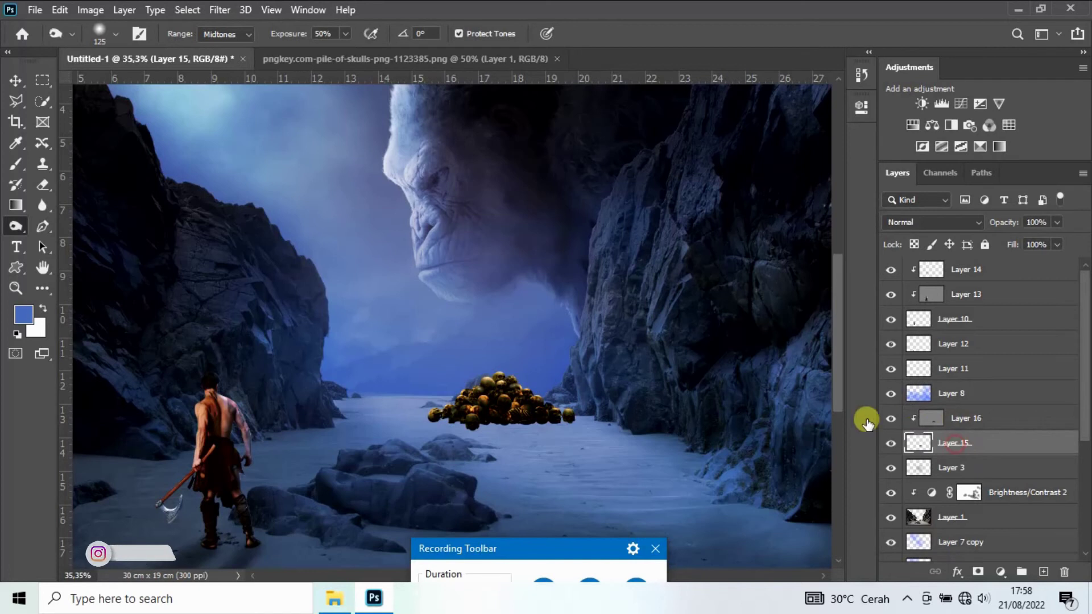
drag(935, 424, 930, 408)
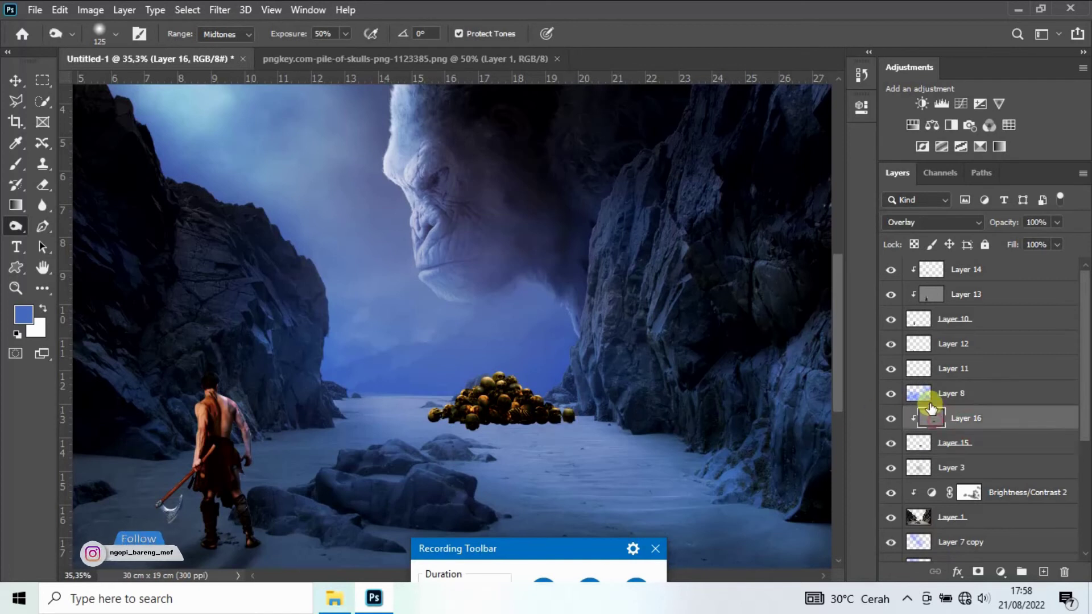
Step: Add new Layer 17 clipped to Layer 16 in Overlay mode
click(1043, 569)
click(15, 164)
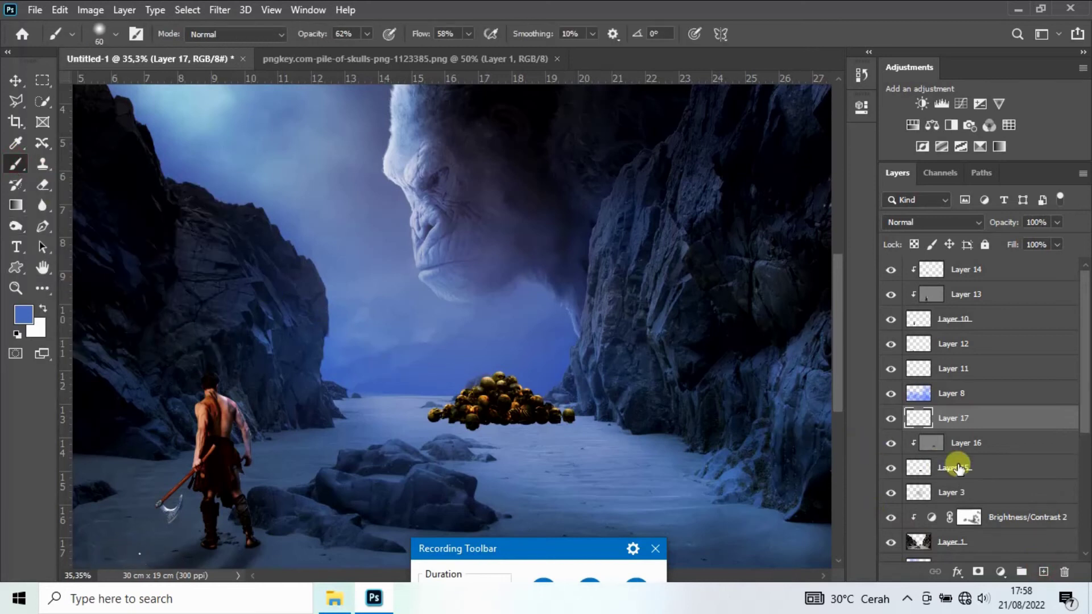
alt+click(985, 430)
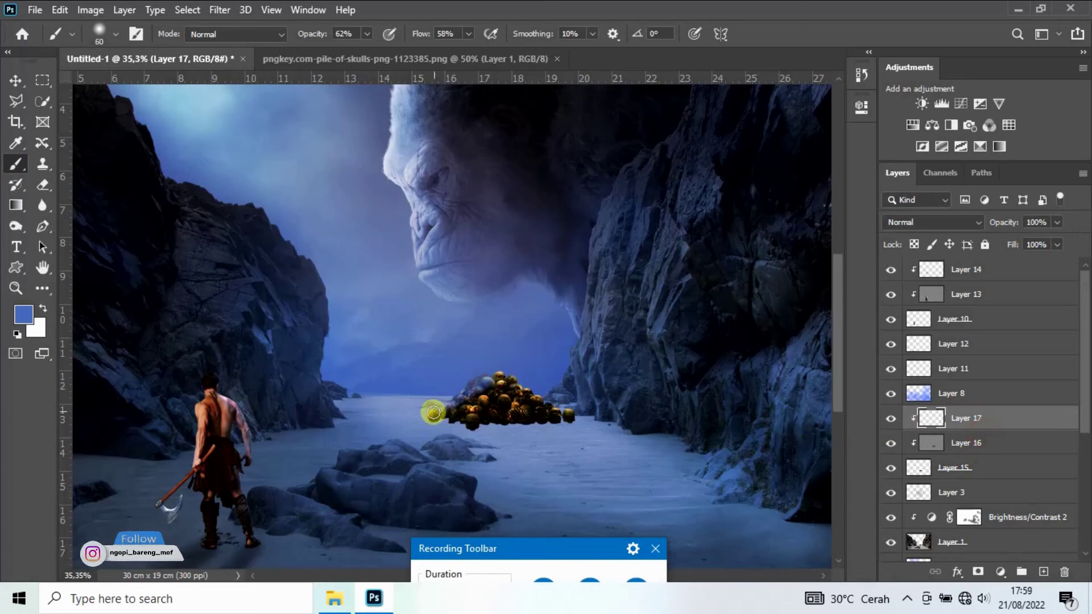
click(920, 225)
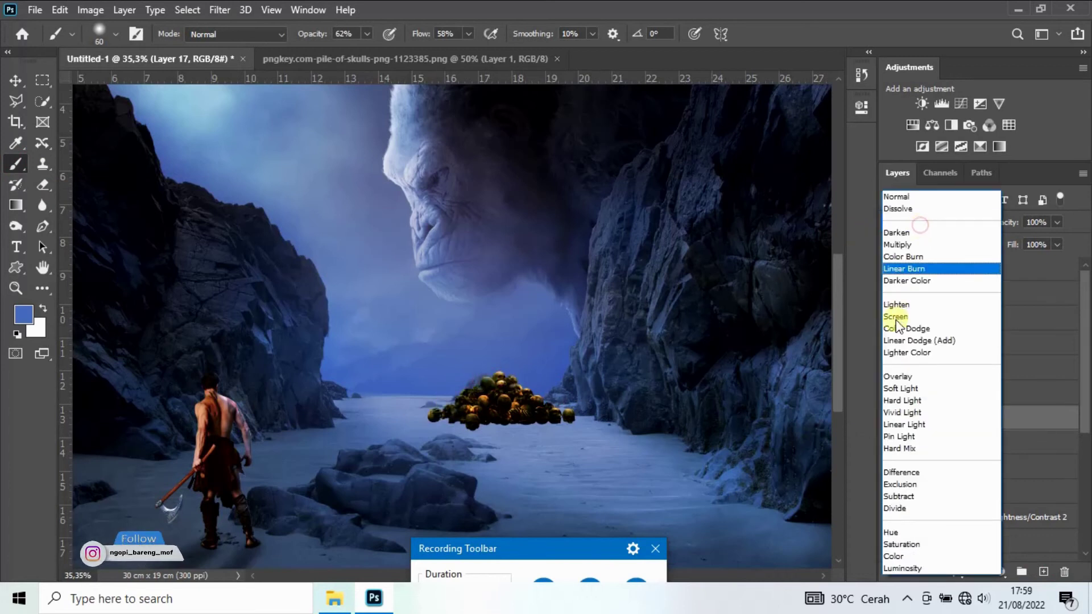
click(896, 374)
Step: Paint light and highlights across the skull pile on Layer 17
drag(481, 382, 554, 415)
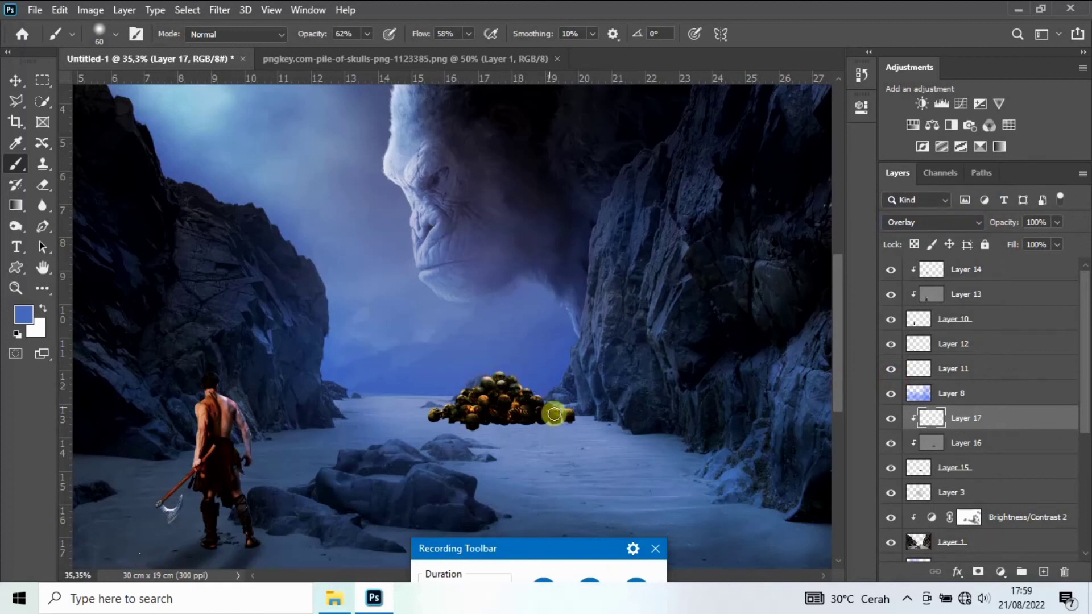
scroll(488, 385, up, 2)
scroll(495, 361, up, 2)
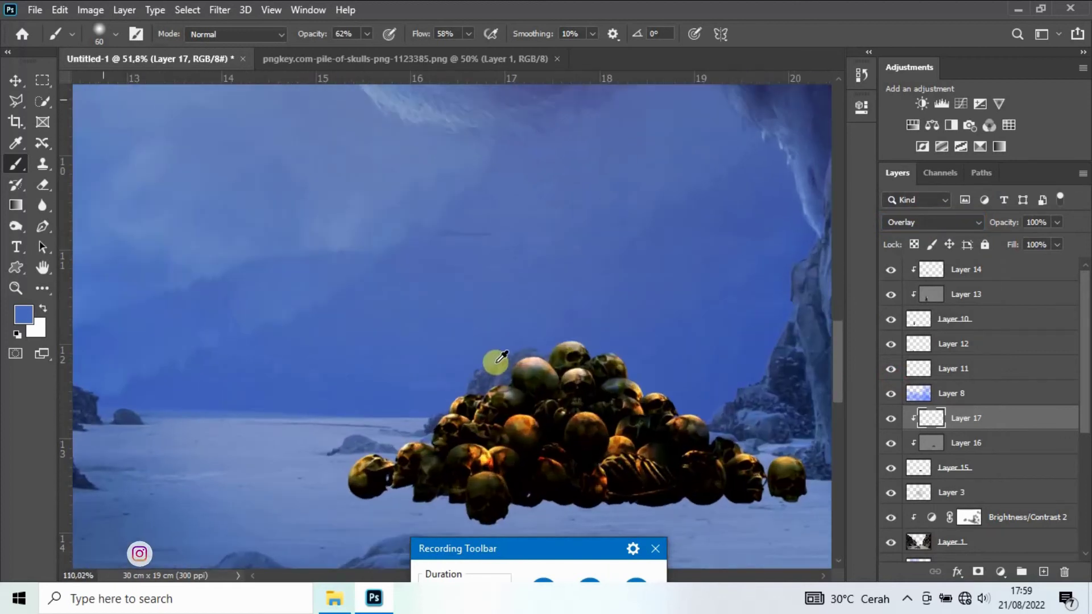
scroll(561, 347, up, 2)
mouse_move(560, 348)
mouse_down()
mouse_move(546, 383)
mouse_move(463, 419)
mouse_move(377, 495)
mouse_move(312, 520)
mouse_move(310, 512)
mouse_move(434, 527)
mouse_move(489, 477)
mouse_move(628, 470)
mouse_move(616, 388)
mouse_move(525, 413)
mouse_move(349, 507)
mouse_move(293, 516)
mouse_move(483, 409)
mouse_move(463, 439)
mouse_move(597, 391)
mouse_move(658, 410)
mouse_move(639, 434)
mouse_up()
scroll(622, 427, down, 3)
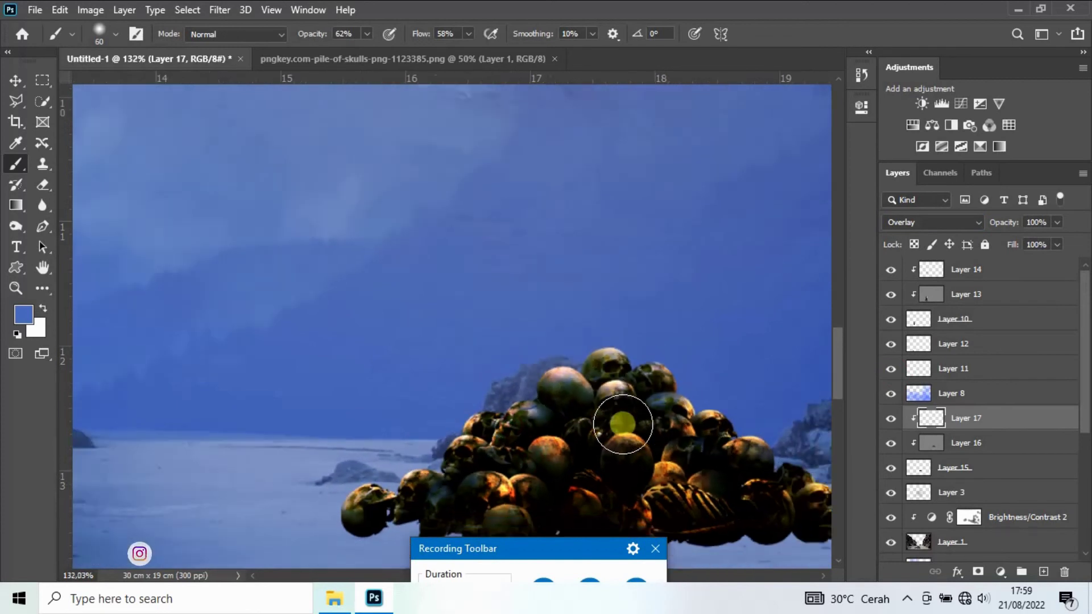
scroll(624, 422, down, 2)
scroll(624, 421, down, 1)
scroll(623, 421, down, 1)
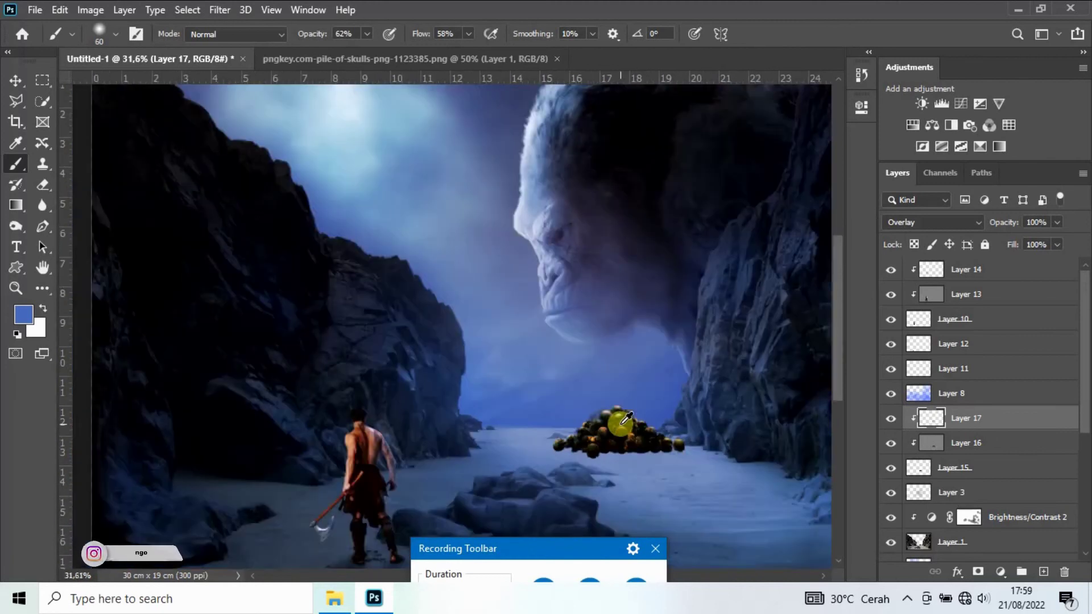
scroll(624, 422, down, 1)
scroll(624, 422, down, 1)
scroll(570, 421, up, 1)
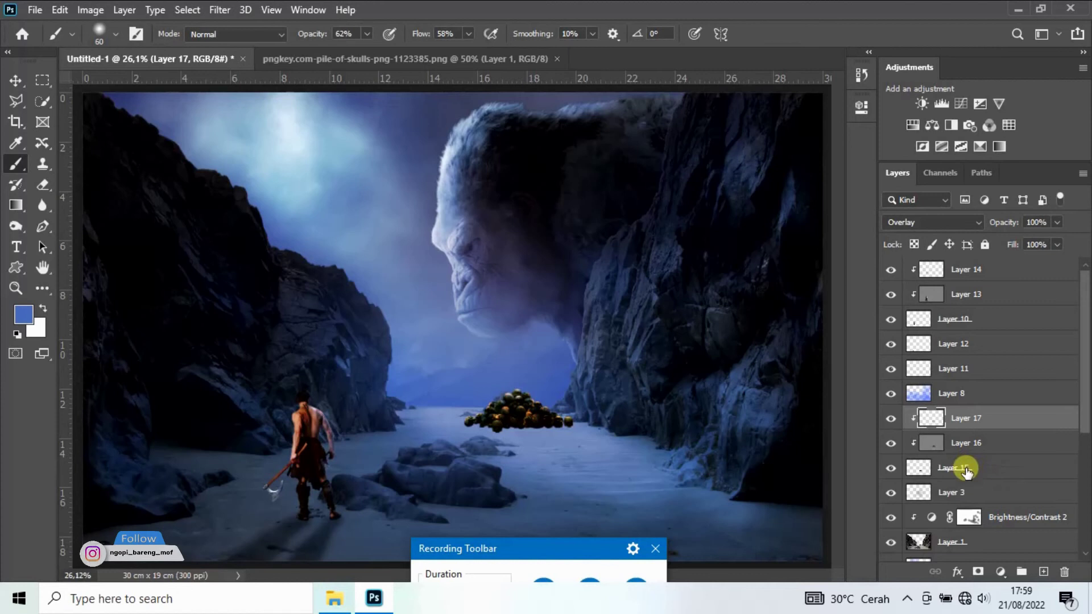
click(963, 492)
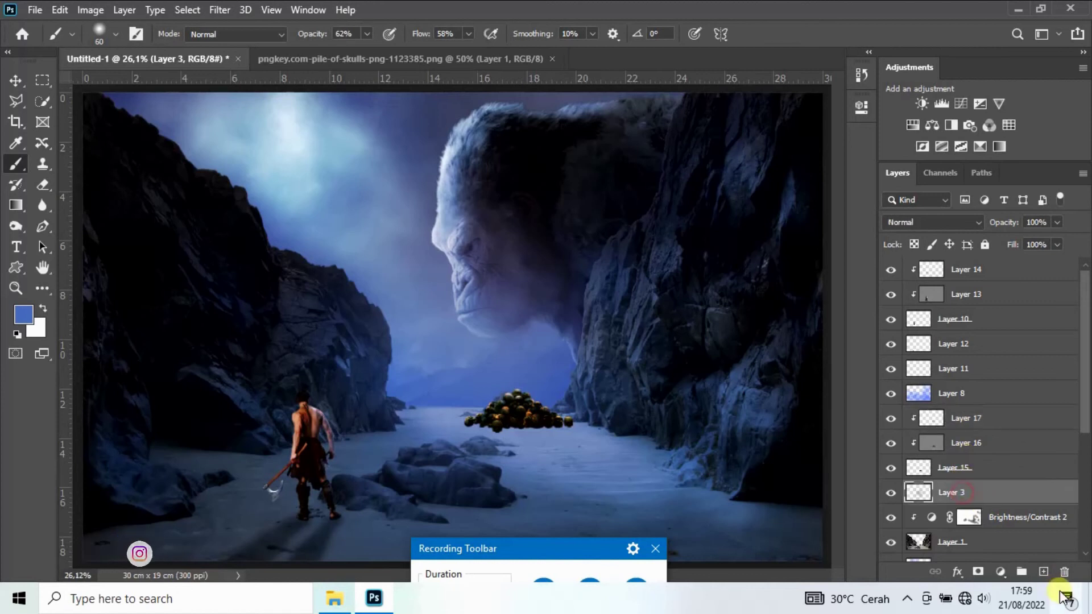
Step: Add a new layer above Layer 3 and set up a black brush at 93% opacity
click(1044, 573)
scroll(487, 423, up, 2)
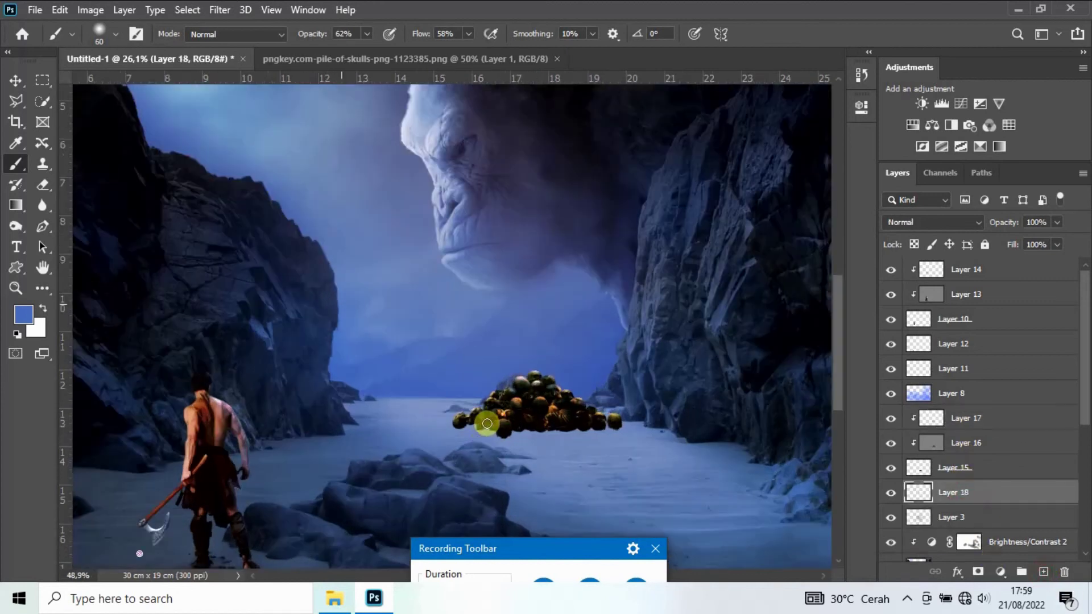
scroll(487, 423, up, 2)
key(d)
scroll(488, 423, up, 2)
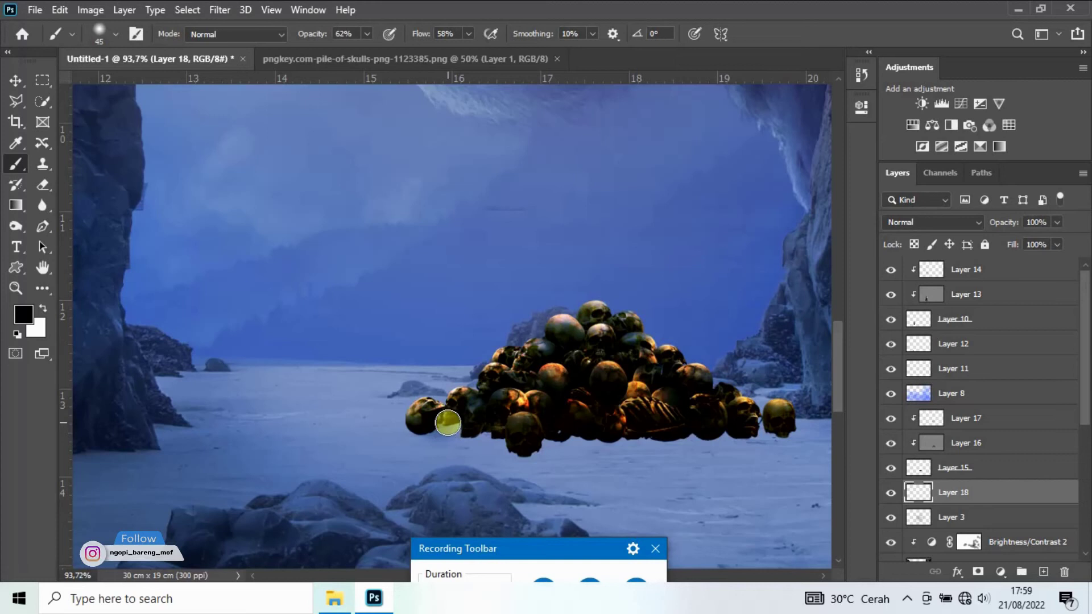
key(p)
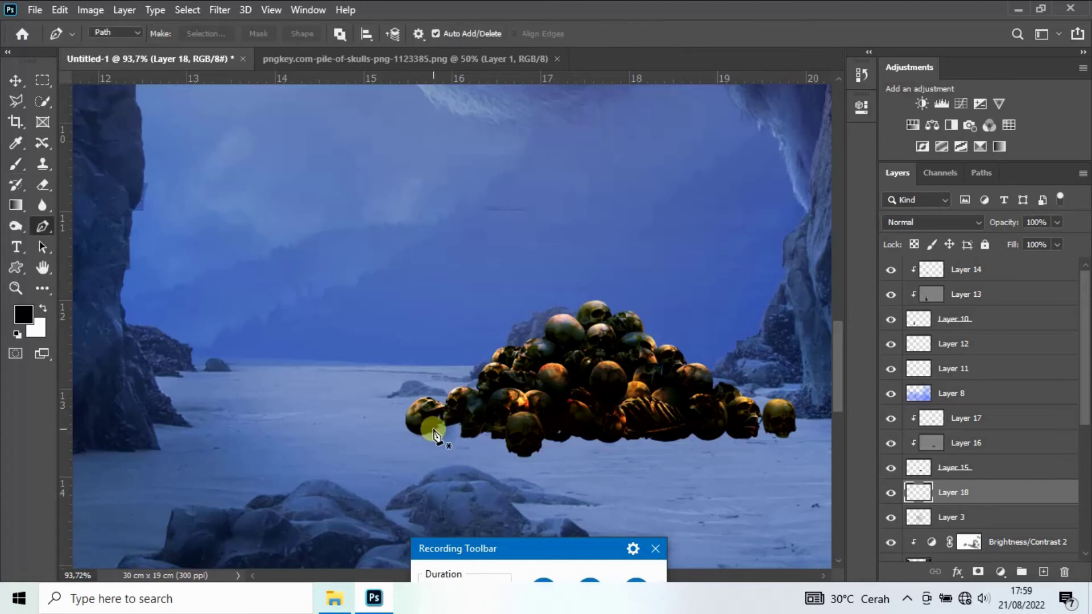
key(b)
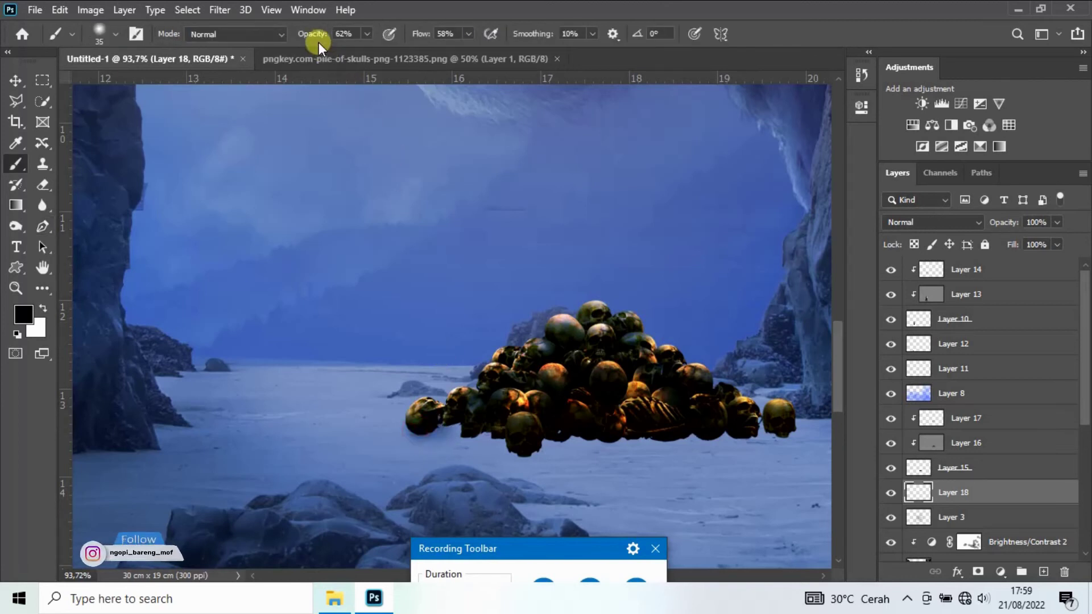
drag(326, 36, 333, 37)
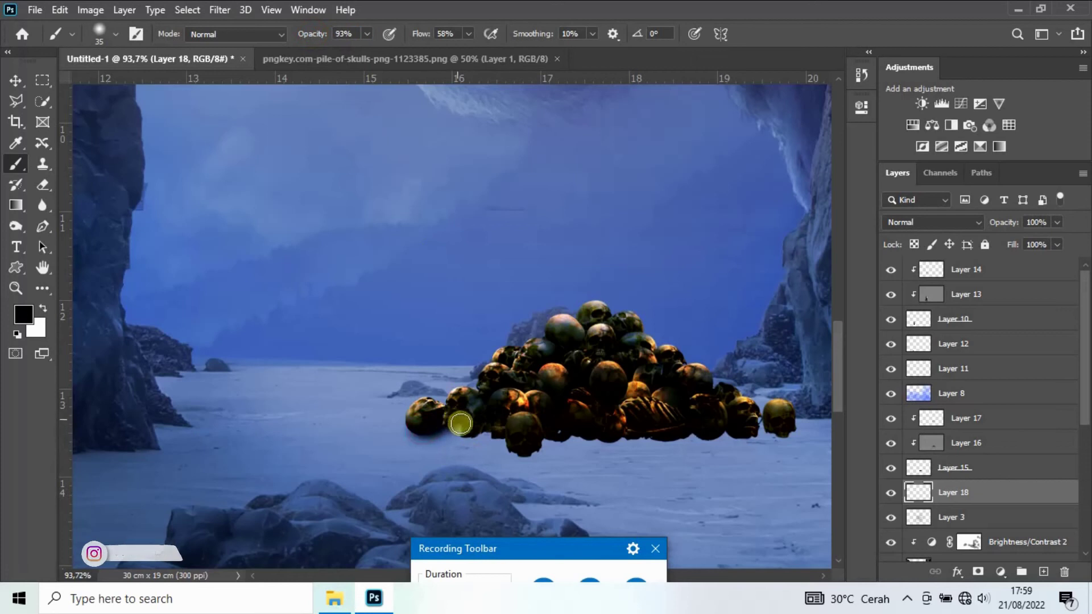
Step: Paint and deepen a black shadow along the base of the skull pile
mouse_move(457, 427)
mouse_down()
mouse_move(632, 438)
mouse_move(602, 436)
mouse_move(786, 430)
mouse_up()
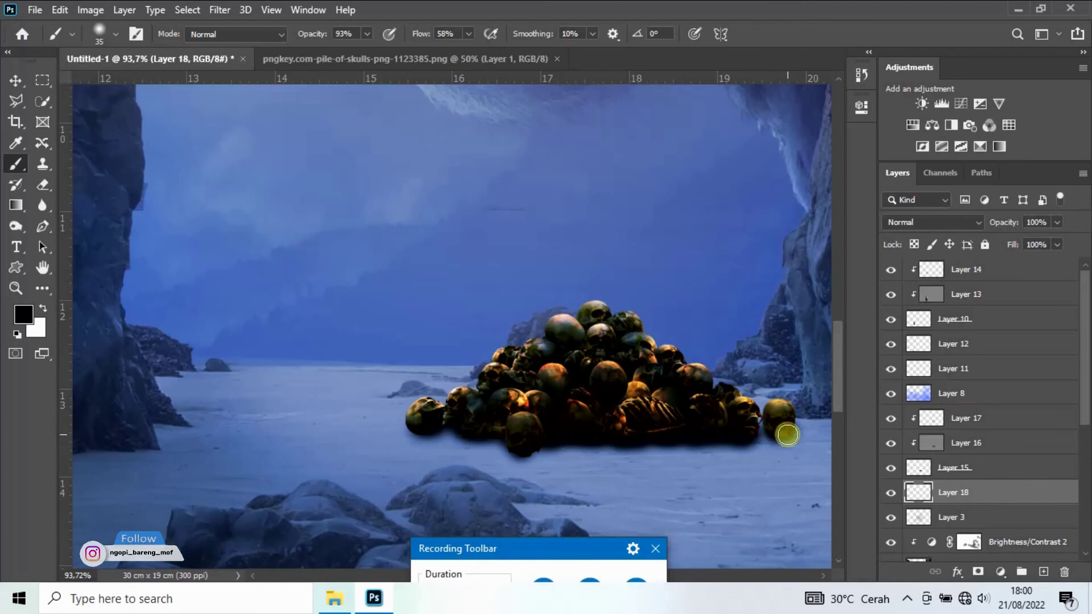
mouse_move(776, 433)
mouse_down()
mouse_move(519, 446)
mouse_move(426, 429)
mouse_move(525, 429)
mouse_up()
scroll(531, 426, down, 2)
scroll(523, 432, down, 2)
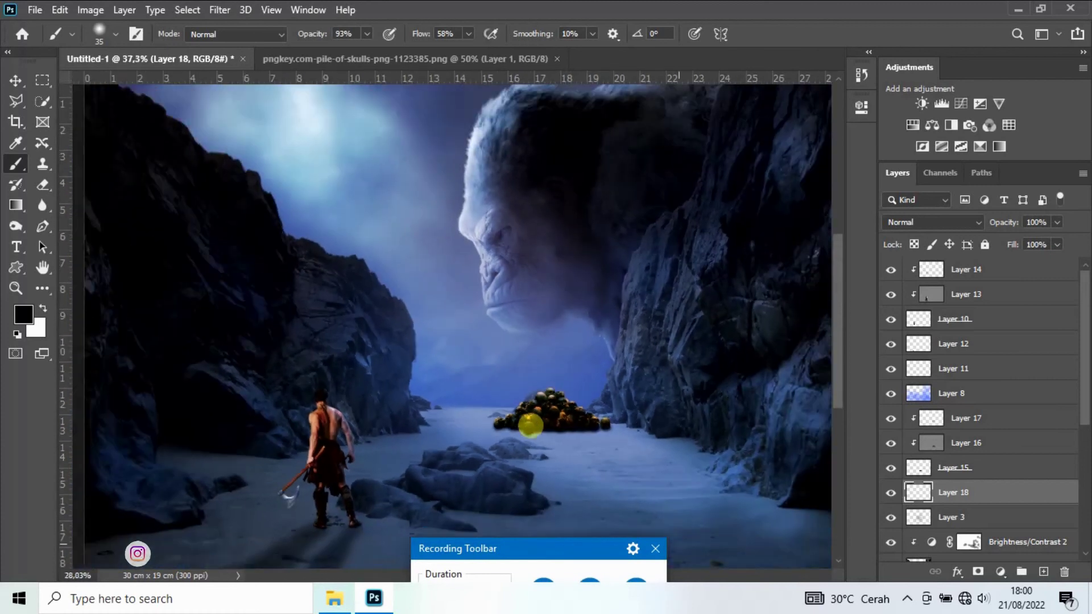
scroll(520, 438, down, 1)
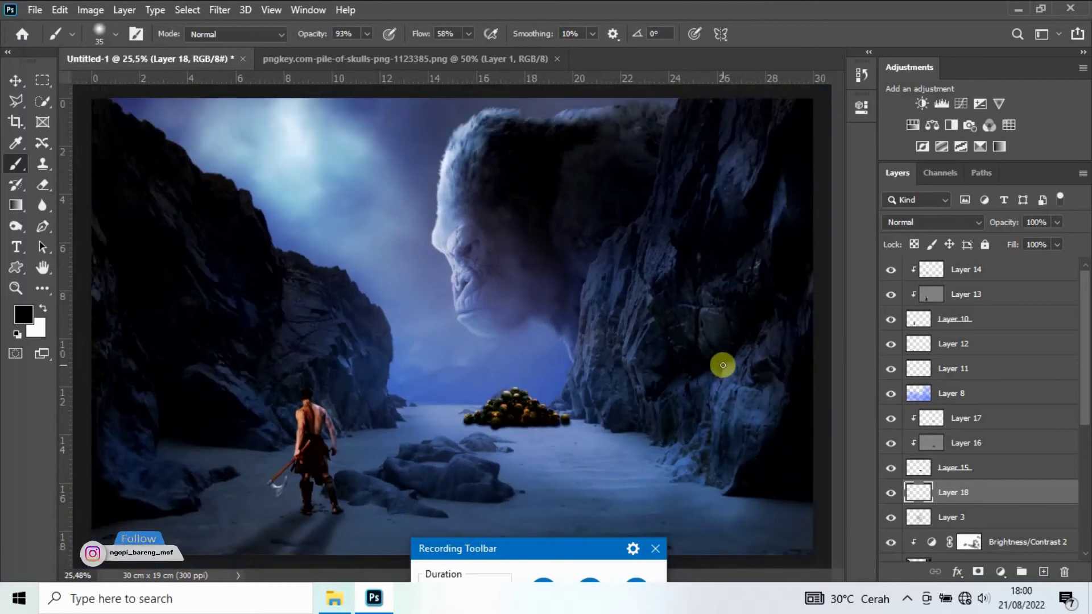
scroll(509, 387, down, 1)
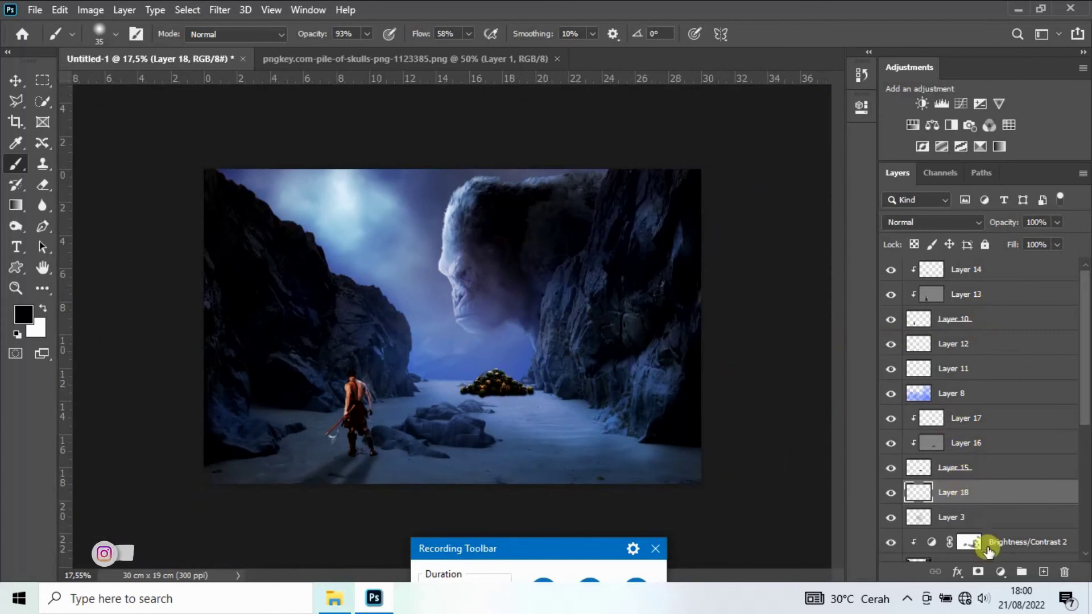
Step: Add Layer 19 and paint a wider black shadow across the sand under the skulls
click(1043, 572)
scroll(489, 409, up, 1)
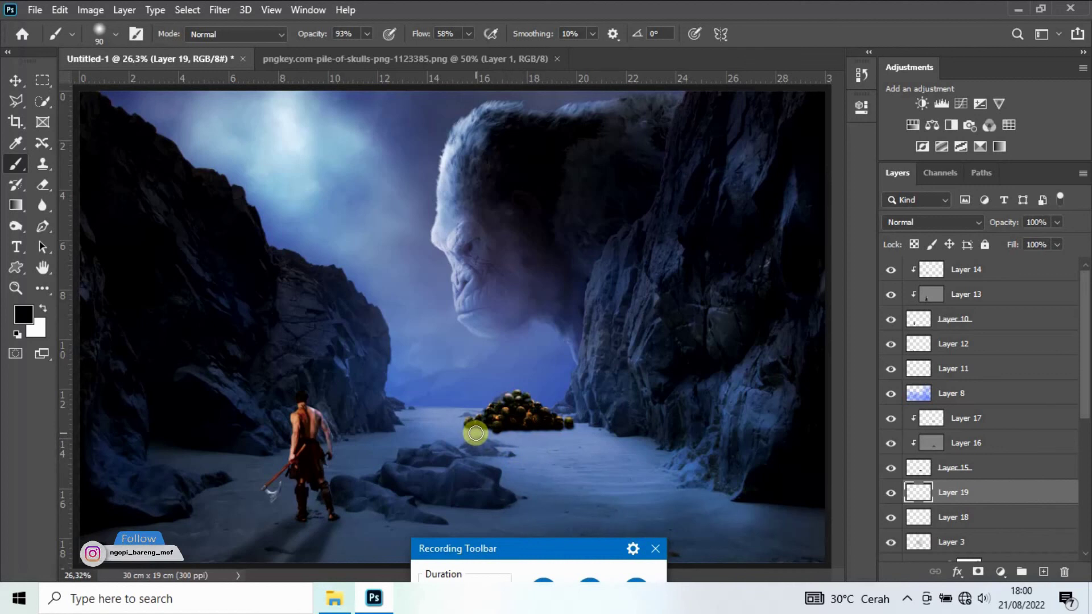
mouse_move(490, 437)
mouse_down()
mouse_move(505, 439)
mouse_move(463, 429)
mouse_move(548, 446)
mouse_move(566, 437)
mouse_move(505, 438)
mouse_move(531, 432)
mouse_move(570, 454)
mouse_move(504, 449)
mouse_move(546, 446)
mouse_move(563, 461)
mouse_move(553, 444)
mouse_move(605, 446)
mouse_up()
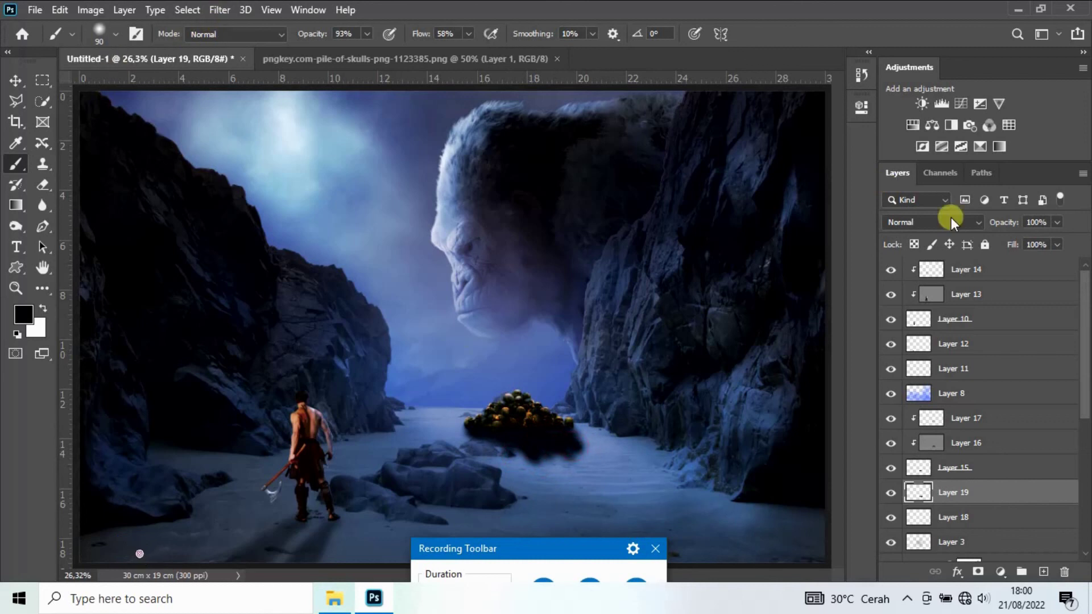
Step: Gaussian-blur the shadow layer, then reselect Layer 19 with the Brush ready
click(220, 11)
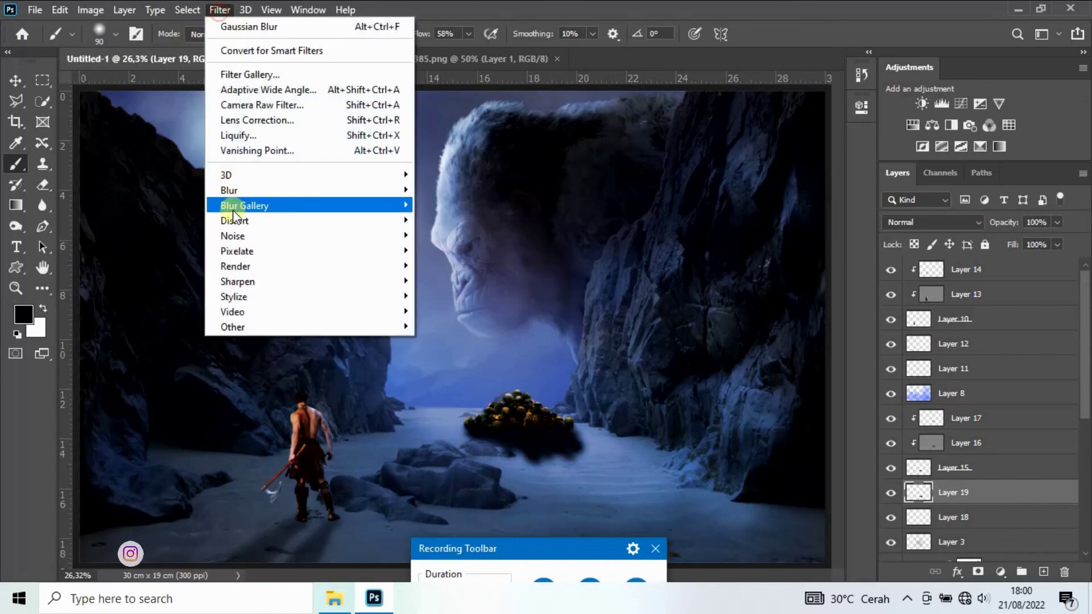
click(470, 251)
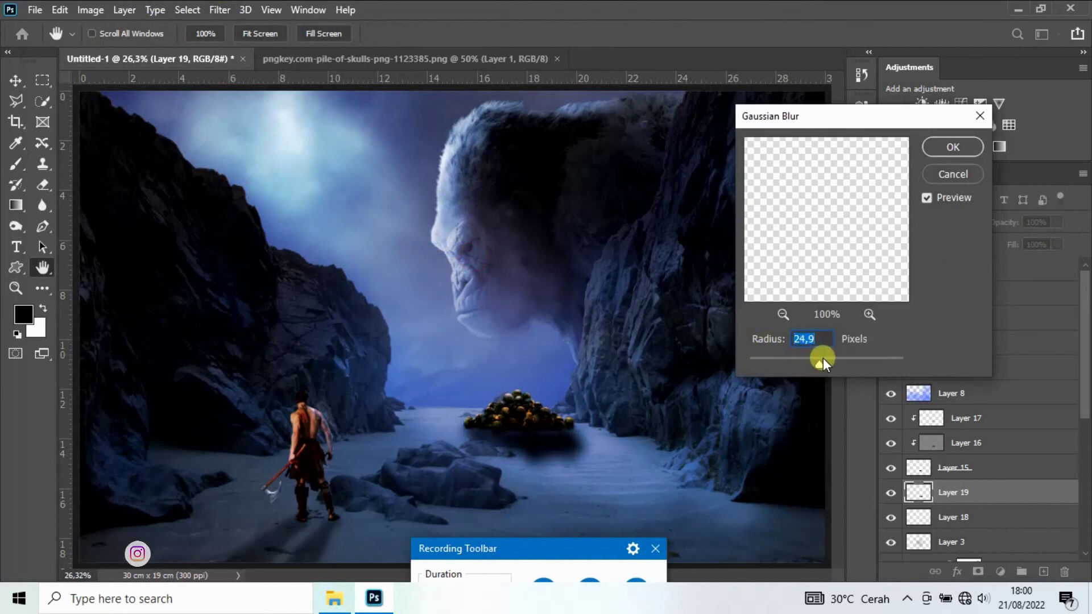
click(937, 145)
key(b)
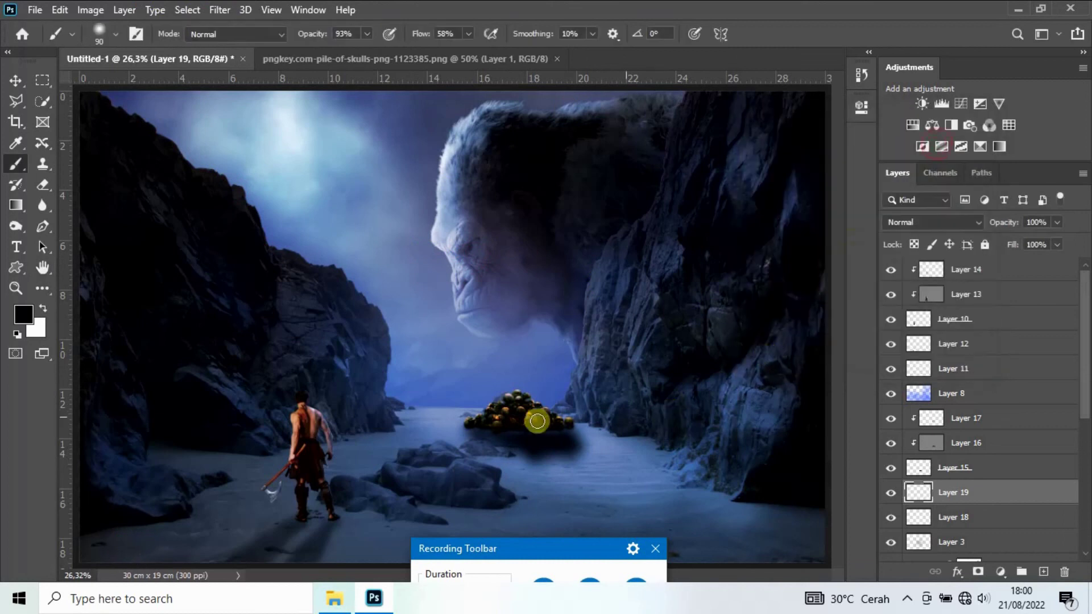
click(947, 515)
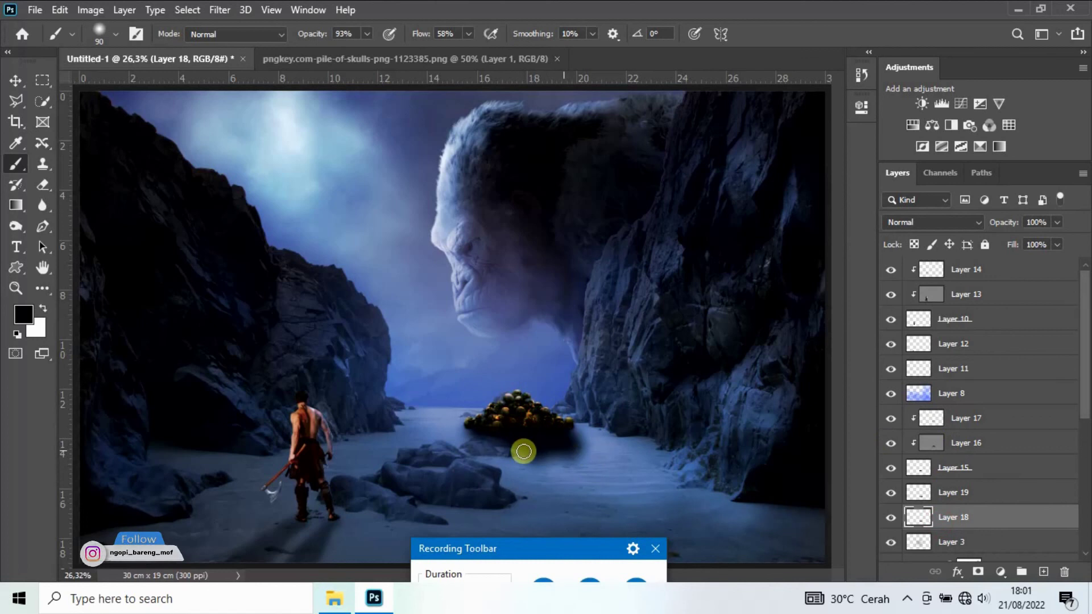
scroll(573, 455, down, 3)
scroll(480, 409, up, 2)
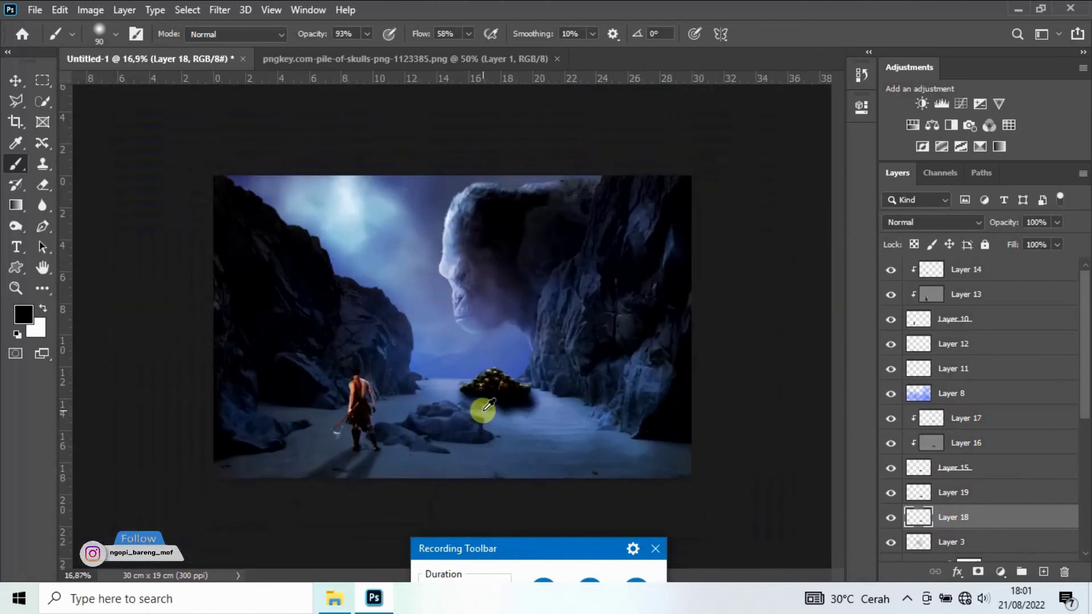
click(937, 499)
Step: Paint a dark shadow beside the skull pile and across the sand, lowering the layer's opacity
drag(556, 414, 515, 410)
drag(1012, 226, 979, 226)
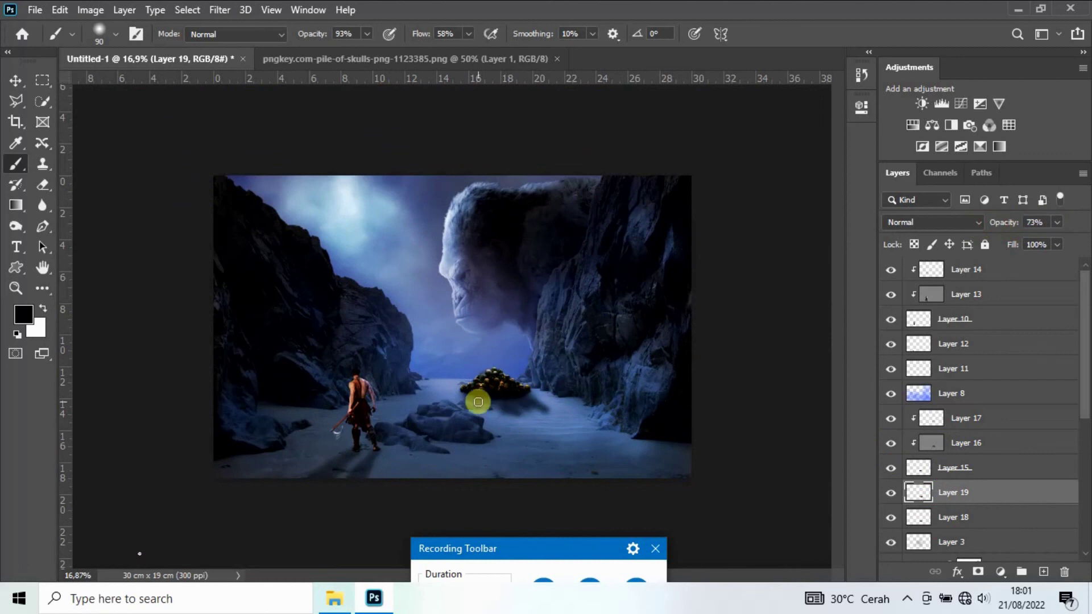
drag(487, 398, 543, 422)
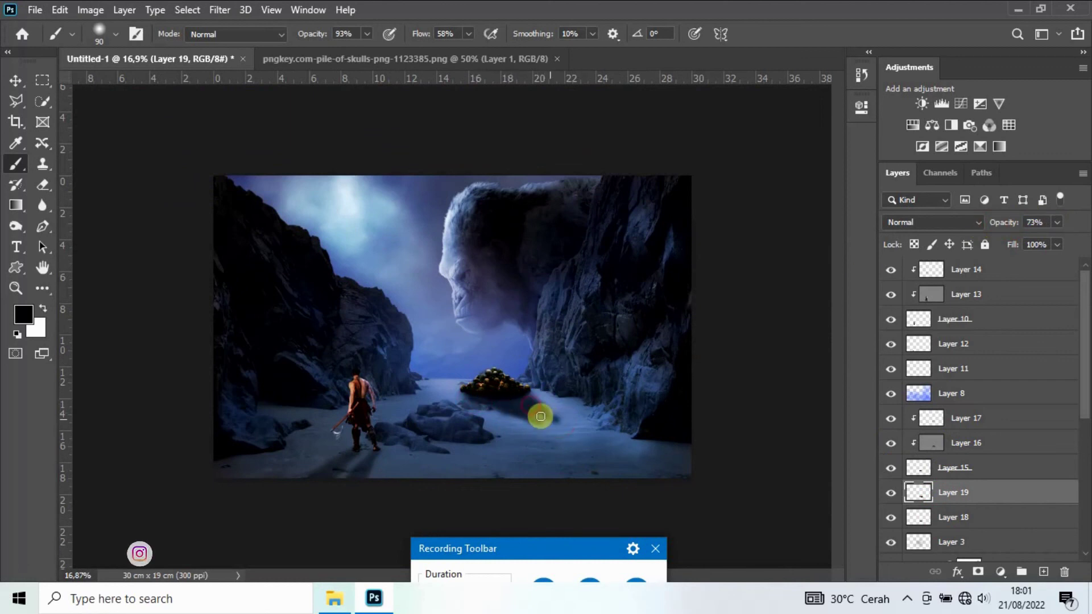
scroll(519, 432, down, 2)
scroll(487, 378, down, 2)
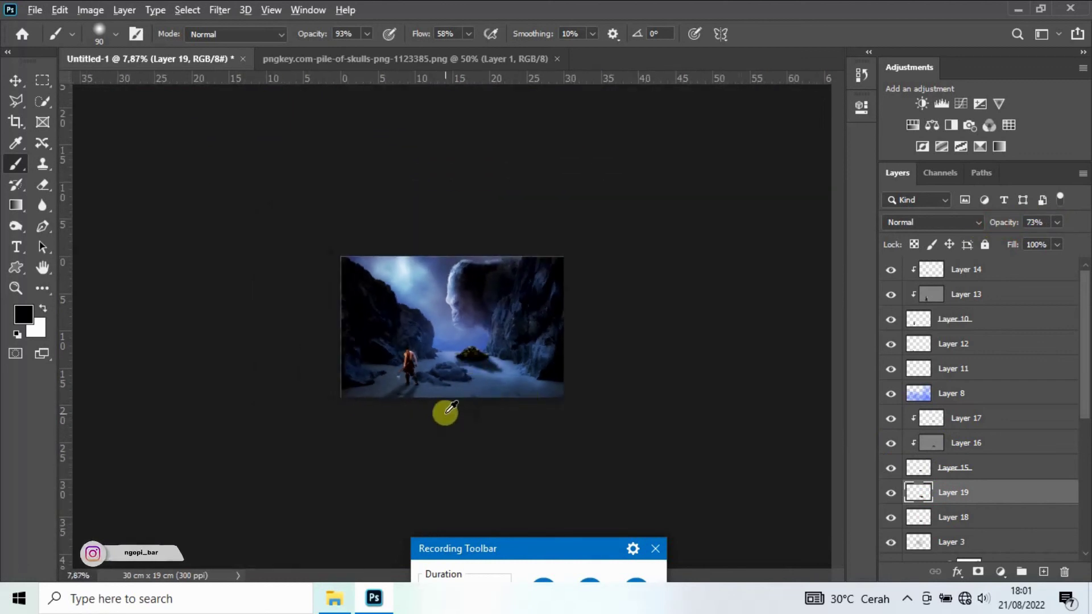
scroll(451, 407, up, 3)
Step: Set Layer 19 to Overlay and extend the shadow under the skulls toward the right
click(947, 222)
click(898, 376)
drag(493, 427, 606, 443)
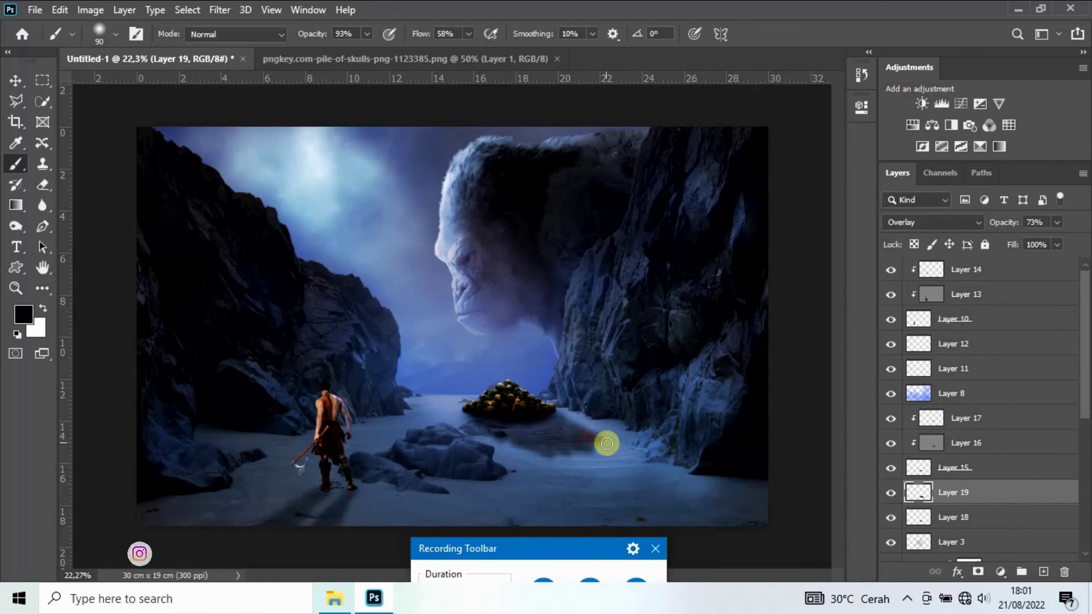
scroll(540, 458, down, 3)
Step: Switch to the Move tool and select Layer 14 near the top of the stack
click(15, 81)
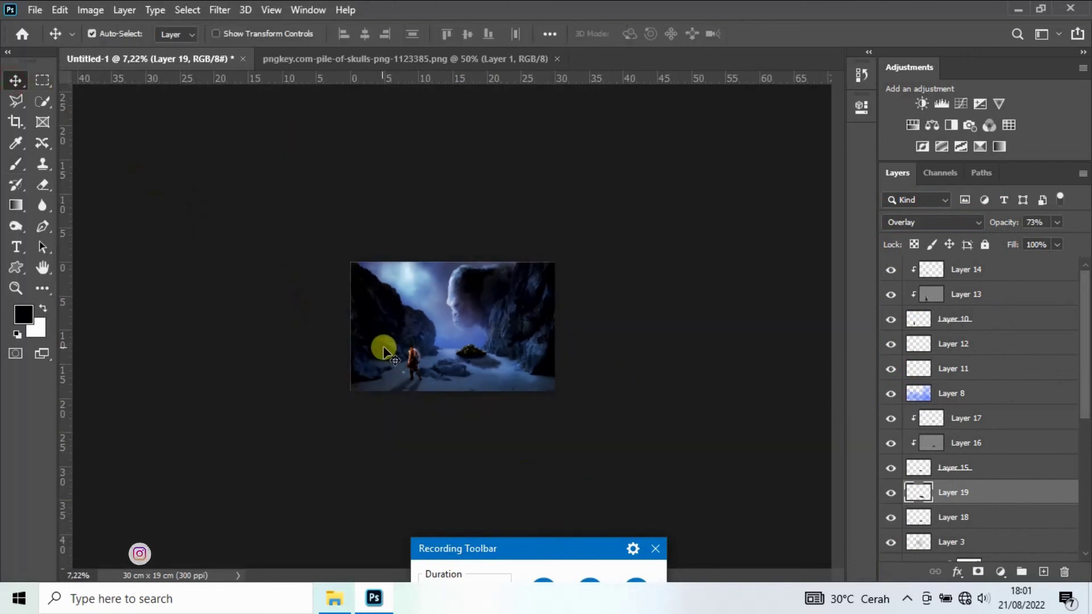
scroll(396, 391, up, 1)
scroll(395, 391, up, 2)
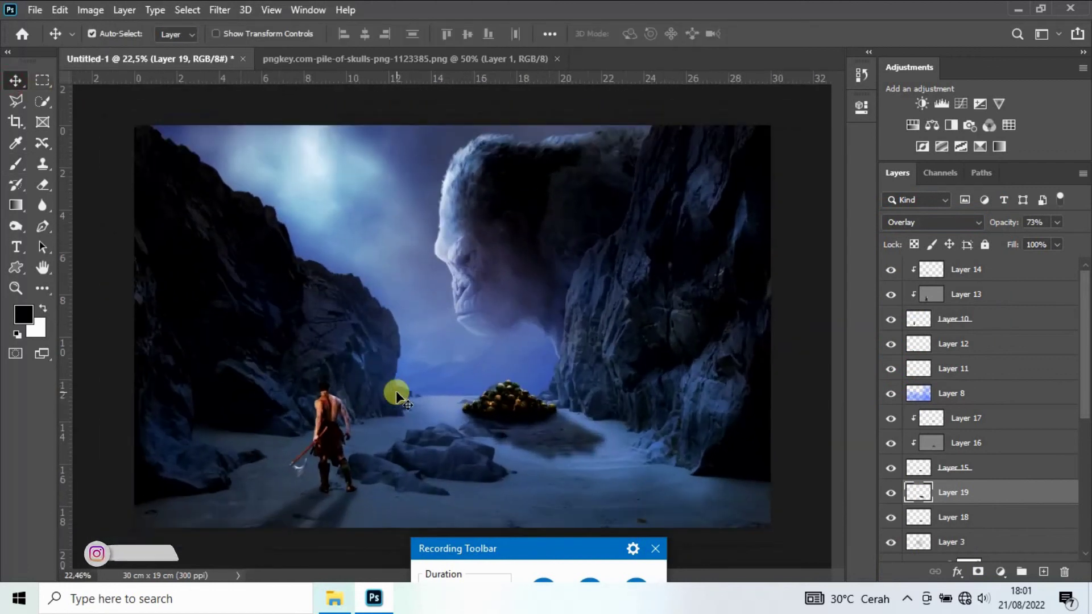
scroll(396, 391, down, 2)
scroll(358, 424, up, 1)
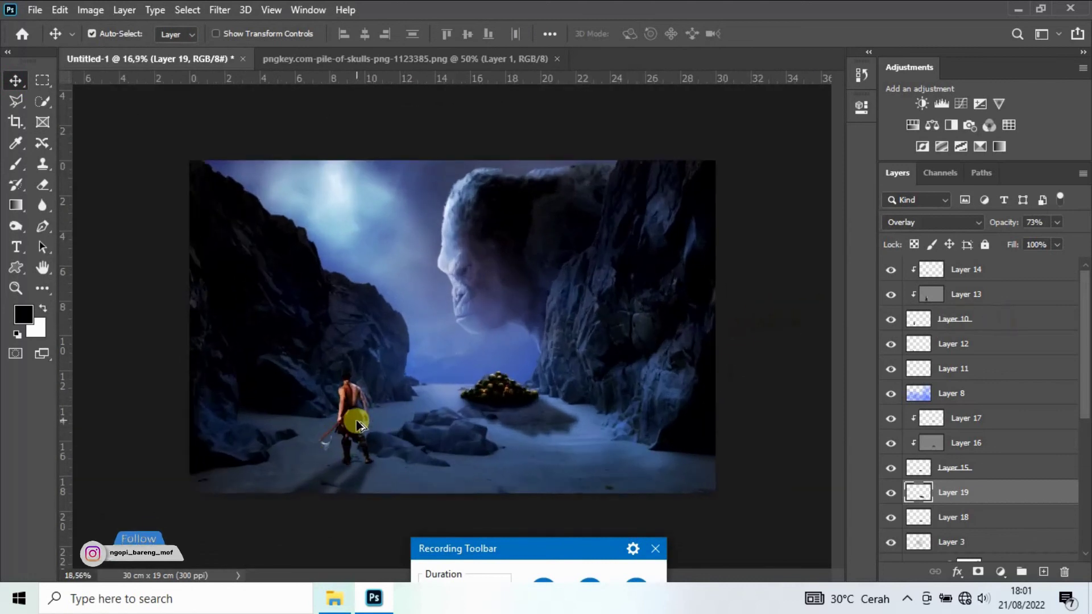
scroll(357, 422, down, 2)
scroll(358, 422, up, 1)
scroll(357, 422, up, 2)
scroll(358, 420, up, 1)
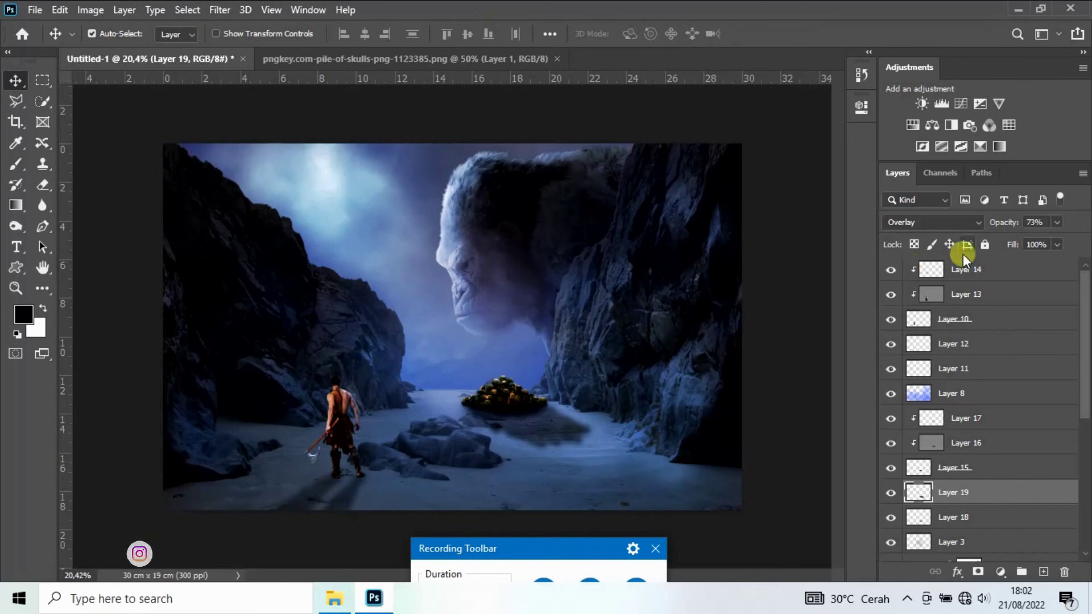
click(973, 269)
Step: Stamp all visible layers into a merged layer and add a Color Lookup adjustment
key(ctrl+shift+alt+e)
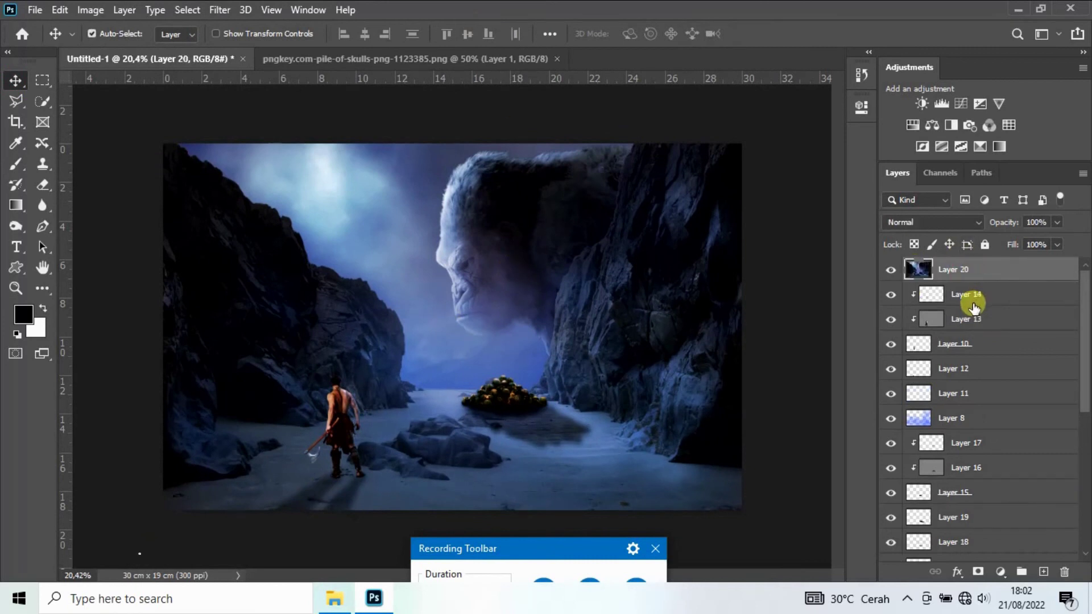
click(1000, 571)
click(1018, 490)
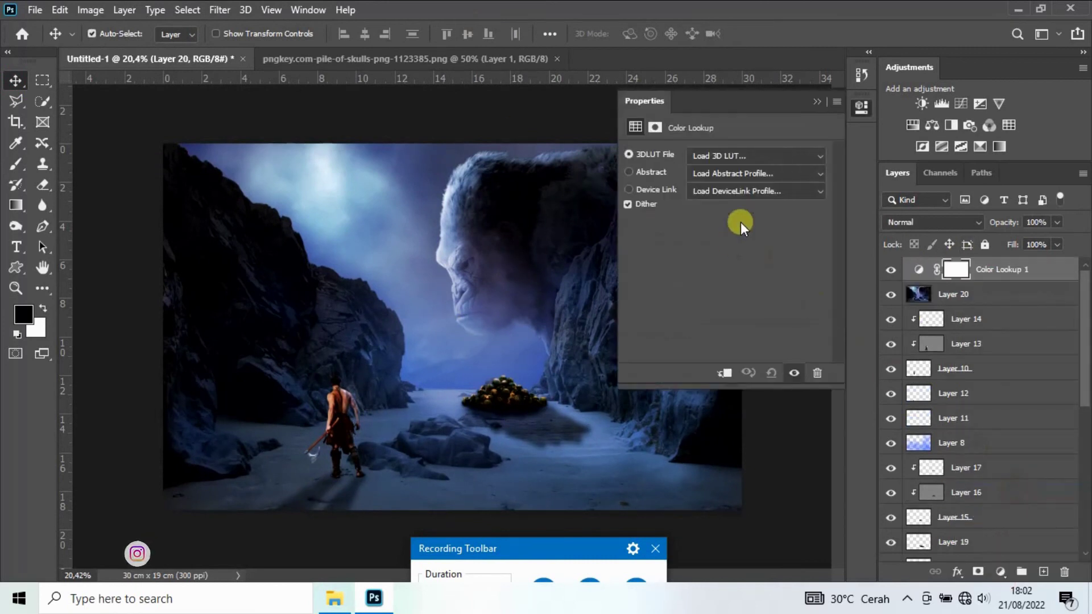
Step: Preview the Crisp_Warm, FallColors, filmstock_50 and Soft_Warming LUTs
click(740, 153)
click(746, 119)
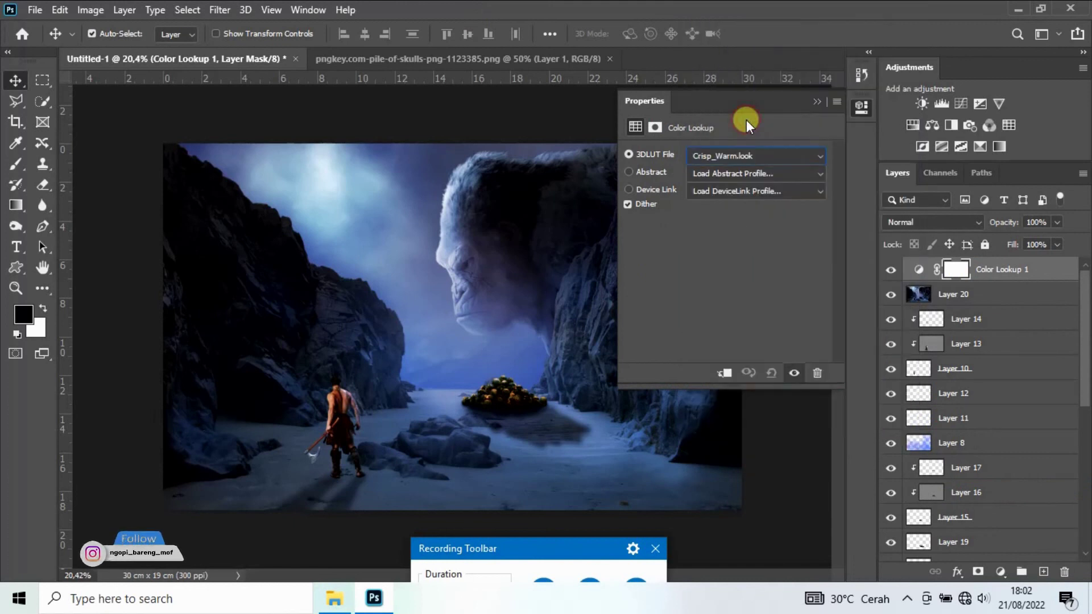
click(749, 157)
click(748, 173)
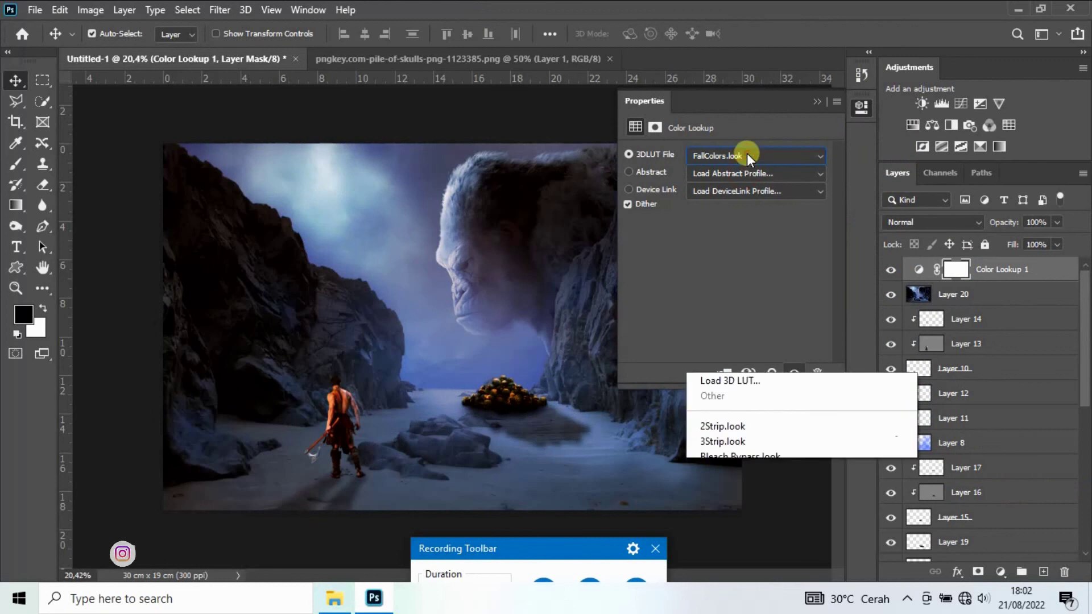
click(741, 190)
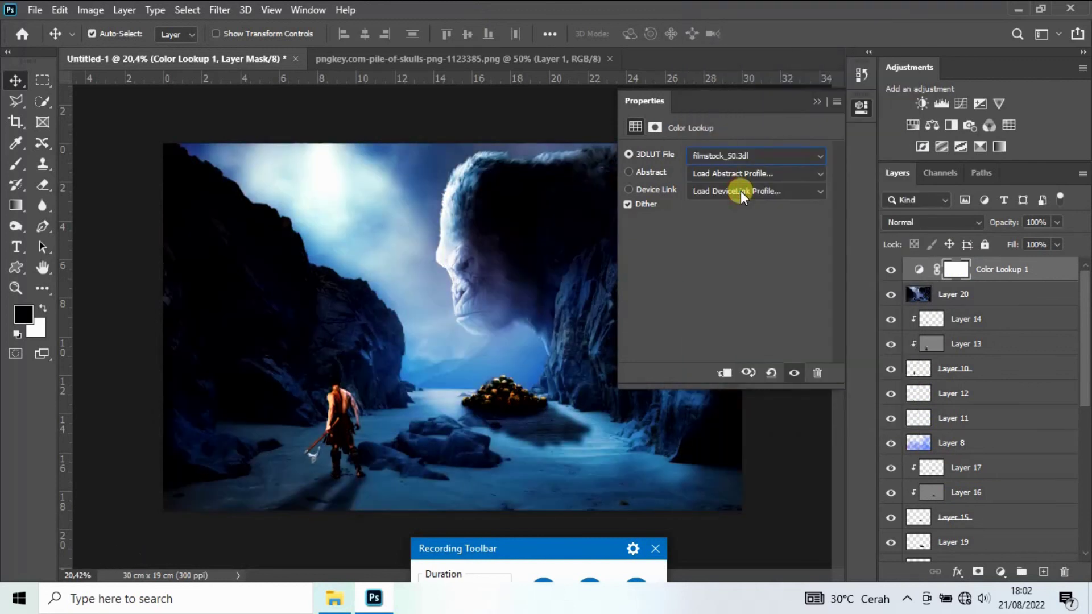
click(733, 156)
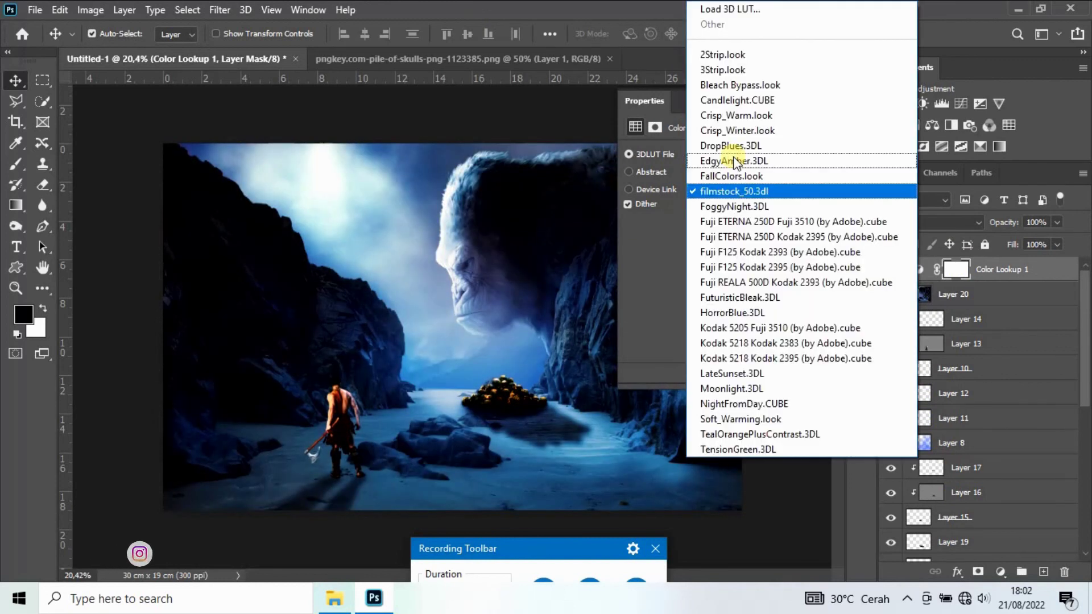
click(729, 418)
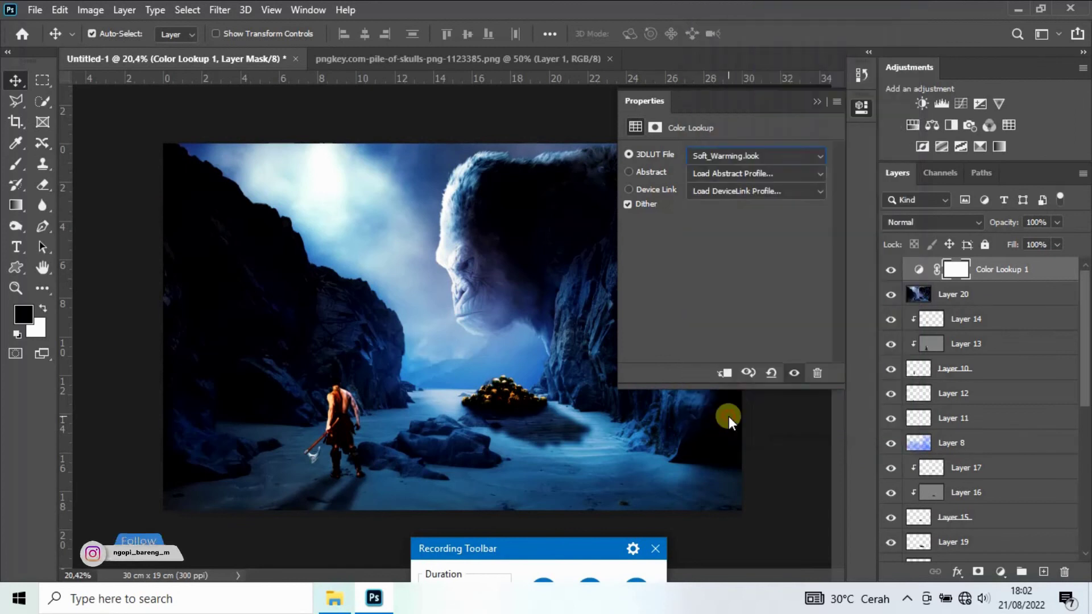
Step: Compare Crisp_Warm and Crisp_Winter, settle on filmstock_50.3dl, and collapse Properties
click(746, 155)
click(741, 117)
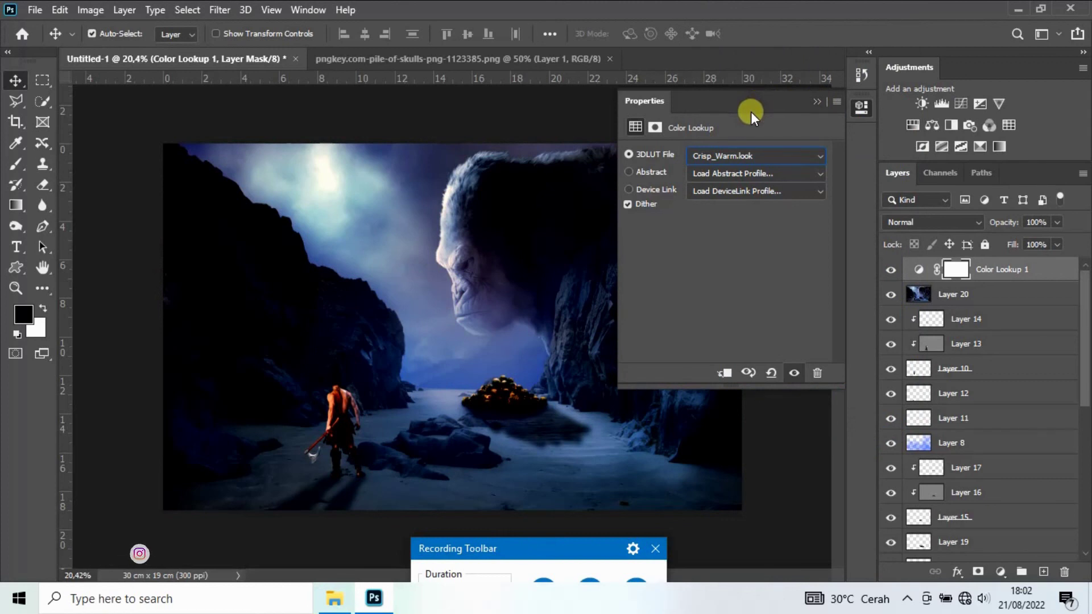
click(747, 156)
click(739, 129)
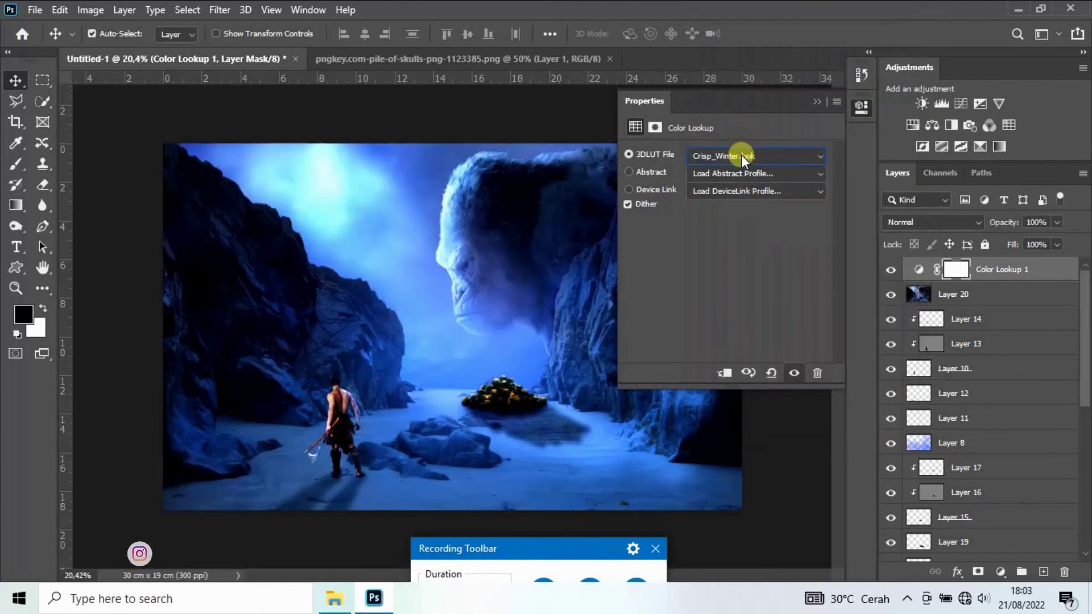
click(742, 155)
click(736, 206)
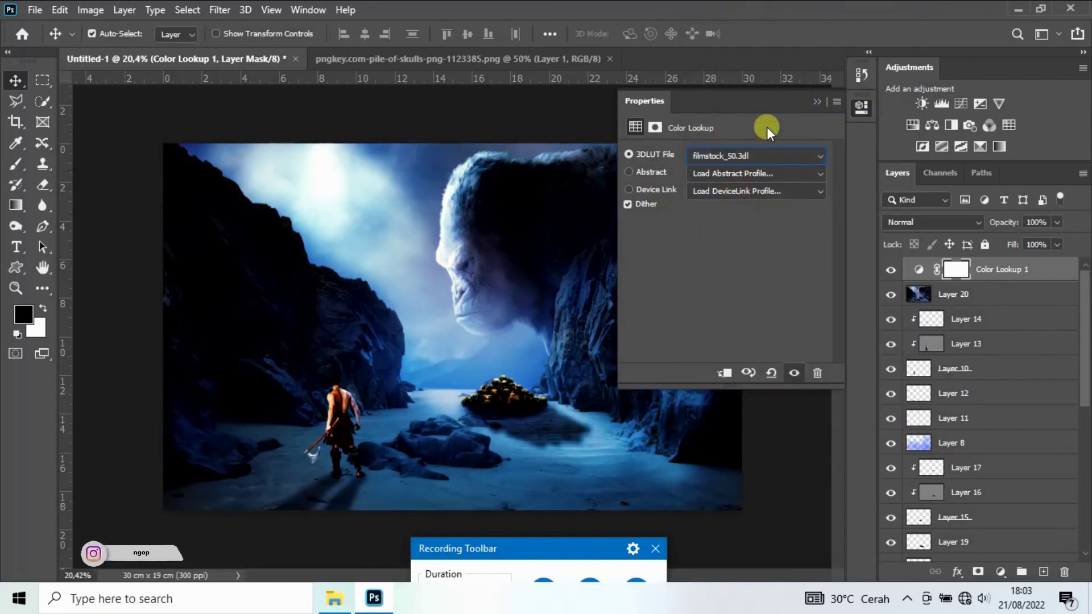
click(814, 101)
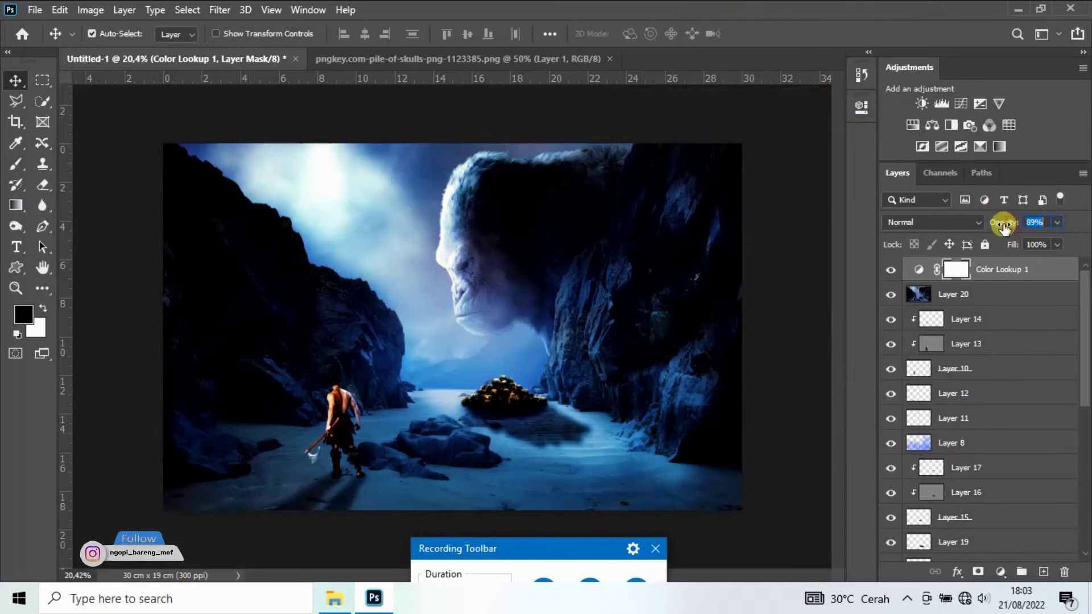
Step: Lower the Color Lookup 1 layer's opacity to 54%
drag(1004, 226, 989, 229)
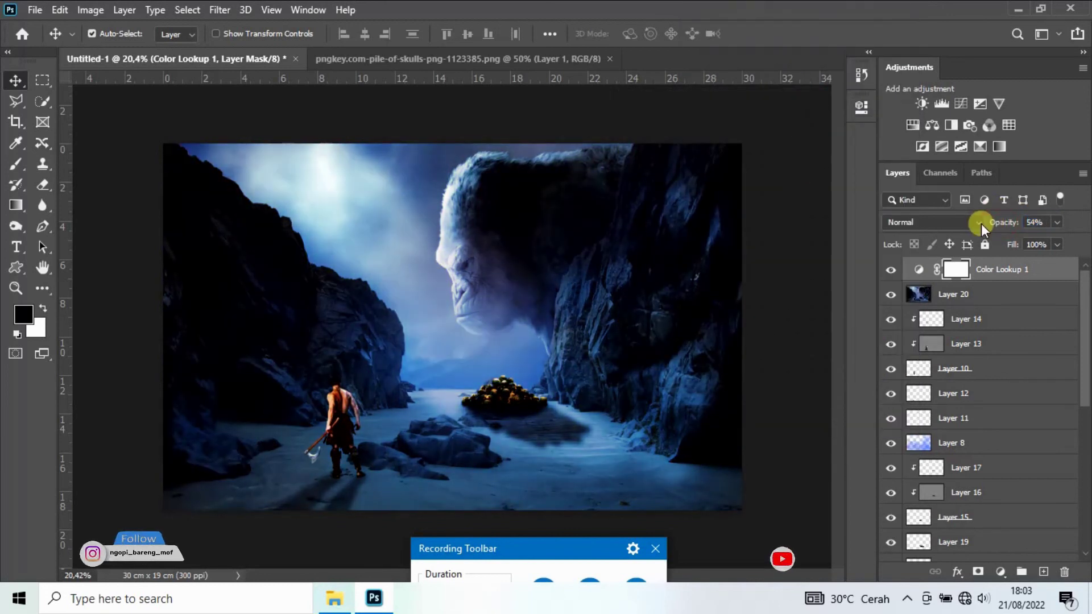
scroll(339, 298, down, 2)
scroll(339, 297, up, 2)
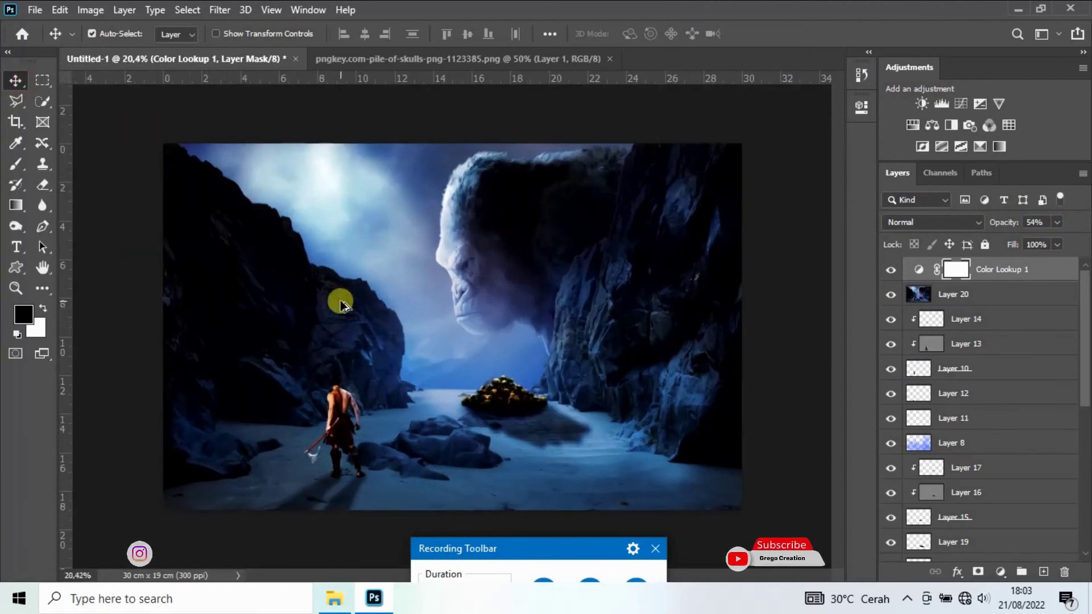
scroll(341, 306, up, 1)
scroll(341, 306, down, 1)
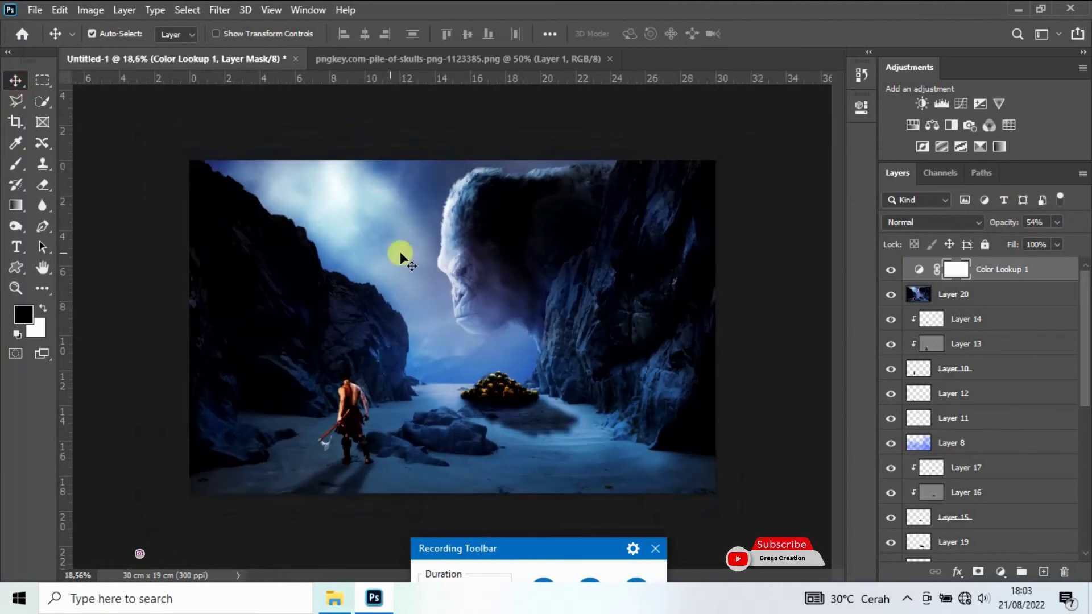